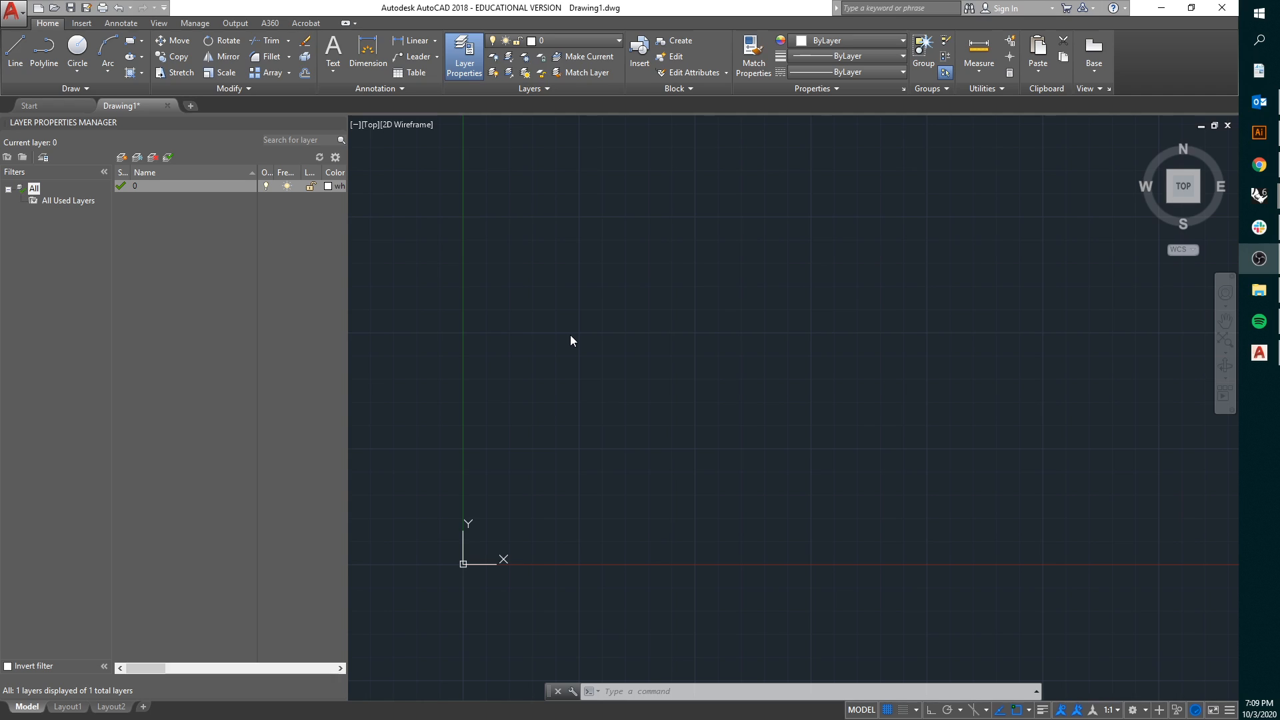
Draw a freehand rectangle above the X axis and erase it again
click(130, 41)
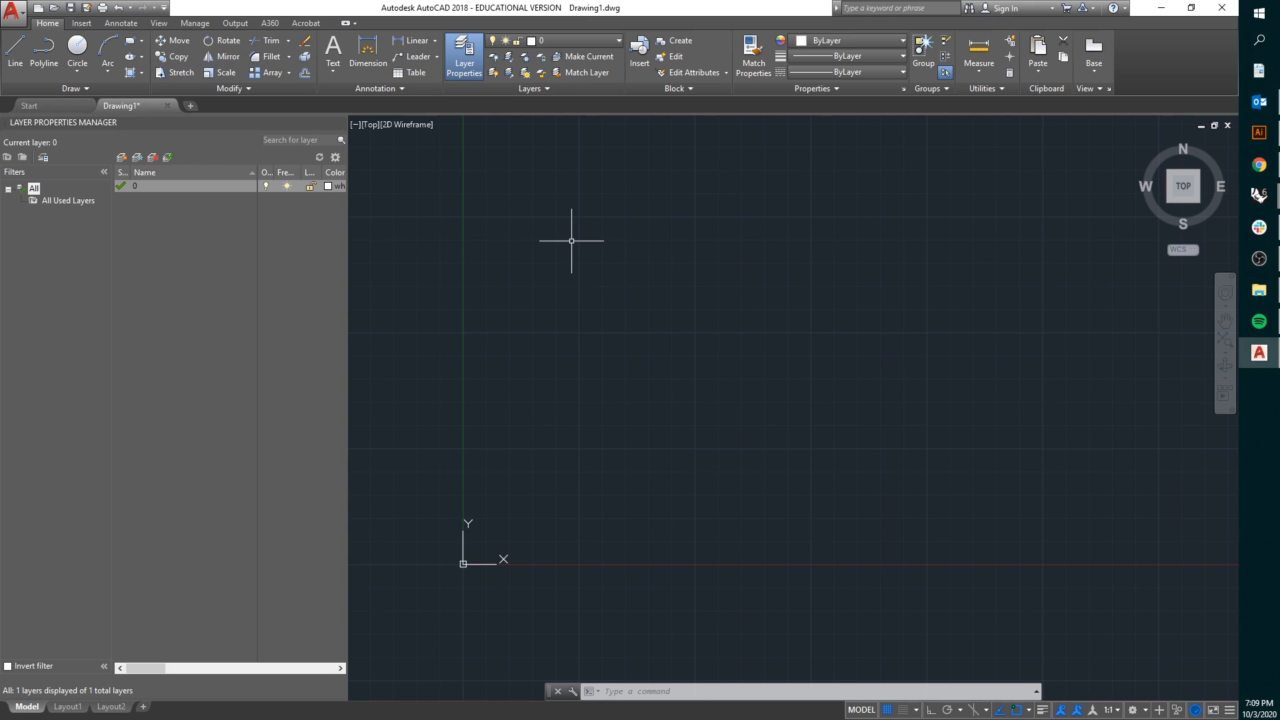
click(572, 240)
click(597, 268)
click(130, 40)
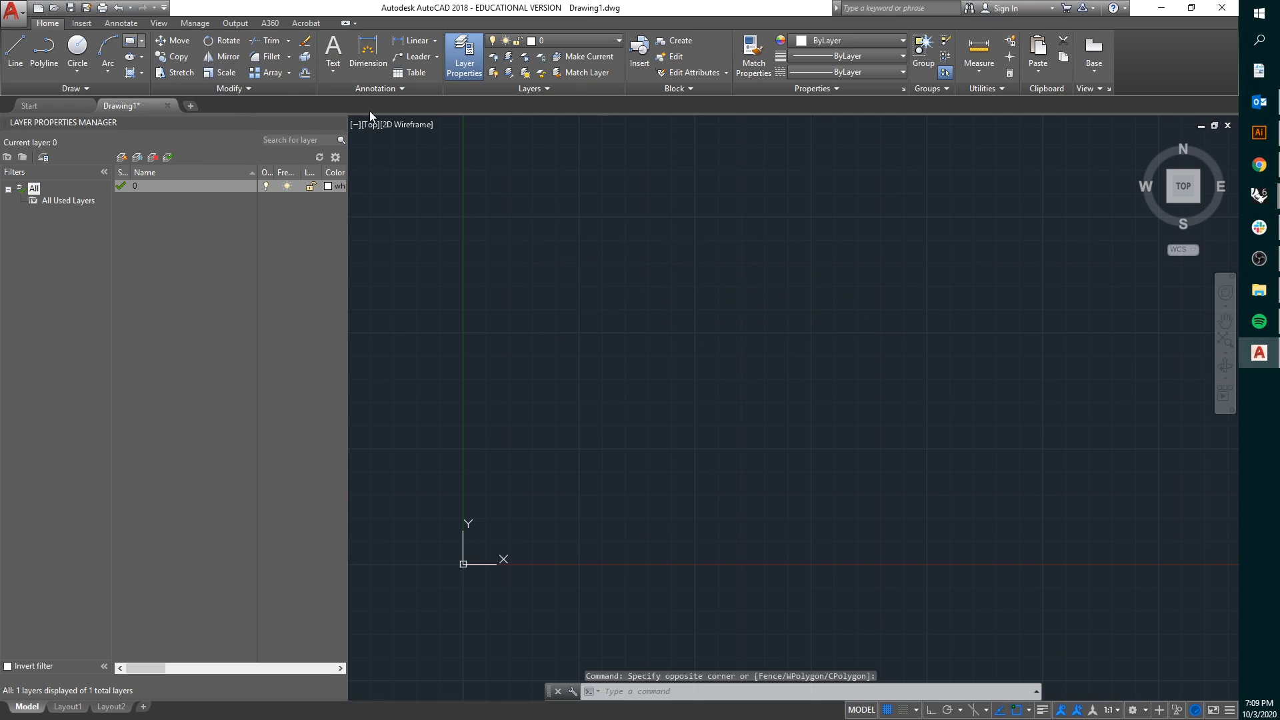
click(615, 228)
click(976, 400)
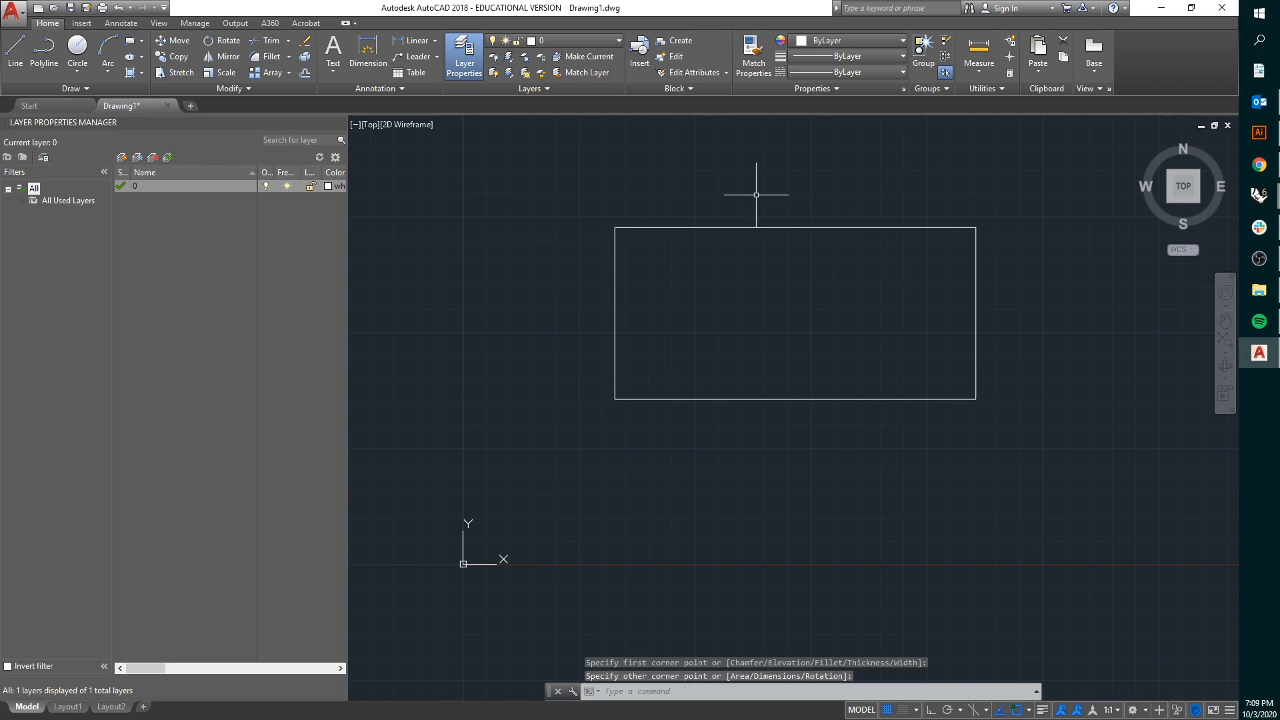
click(893, 416)
click(876, 376)
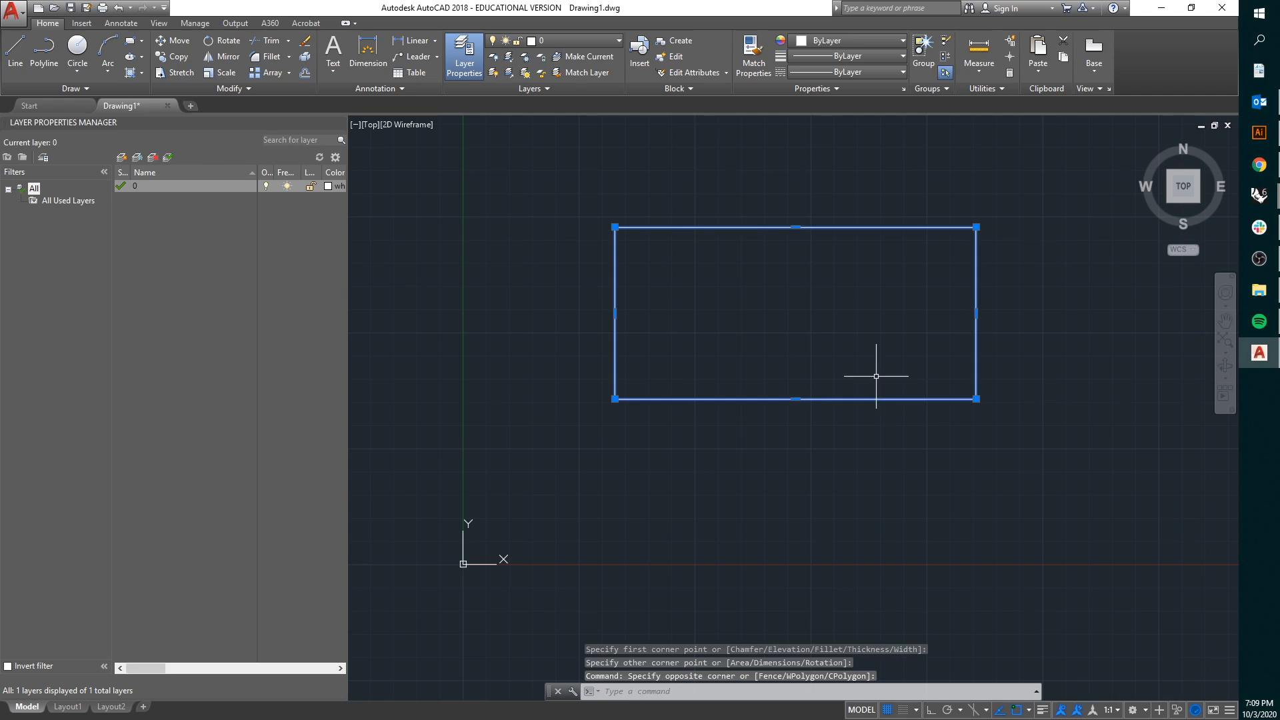
key(Delete)
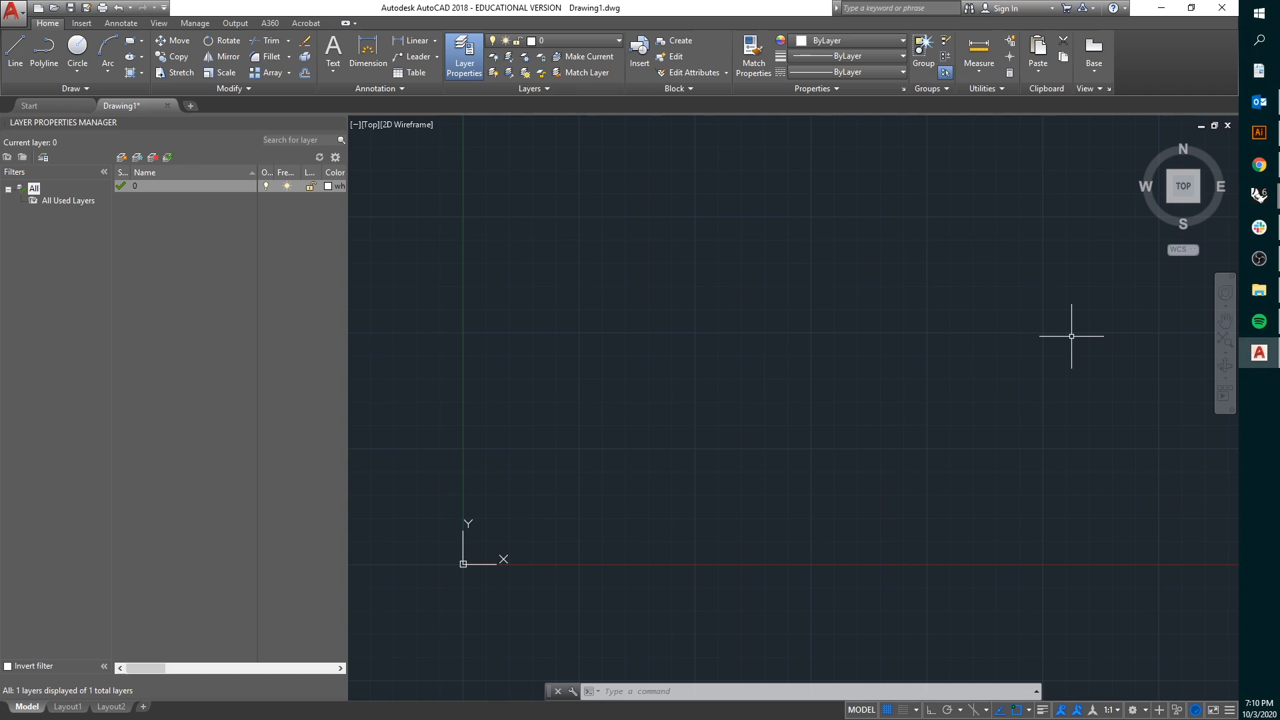
With Ortho mode on, draw a closed rectangle as a polyline, 30 units wide and 10 units high
click(44, 48)
click(680, 321)
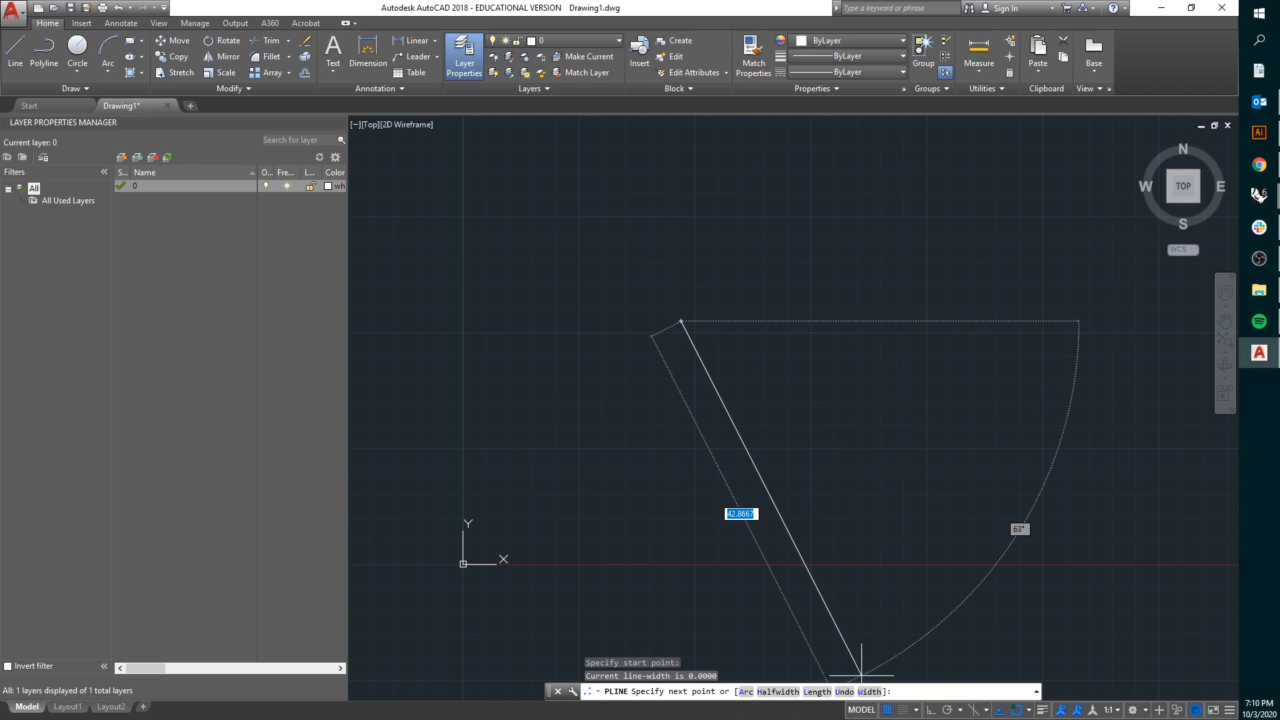
click(931, 710)
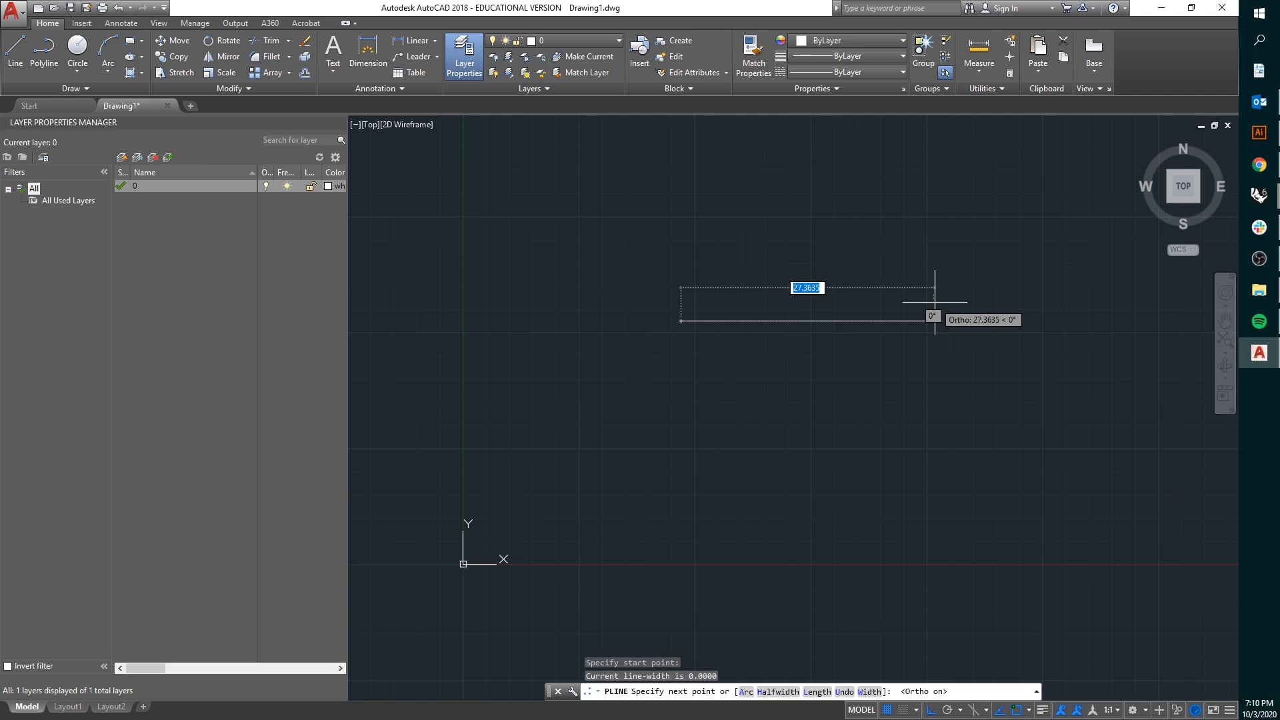
text(30)
key(Return)
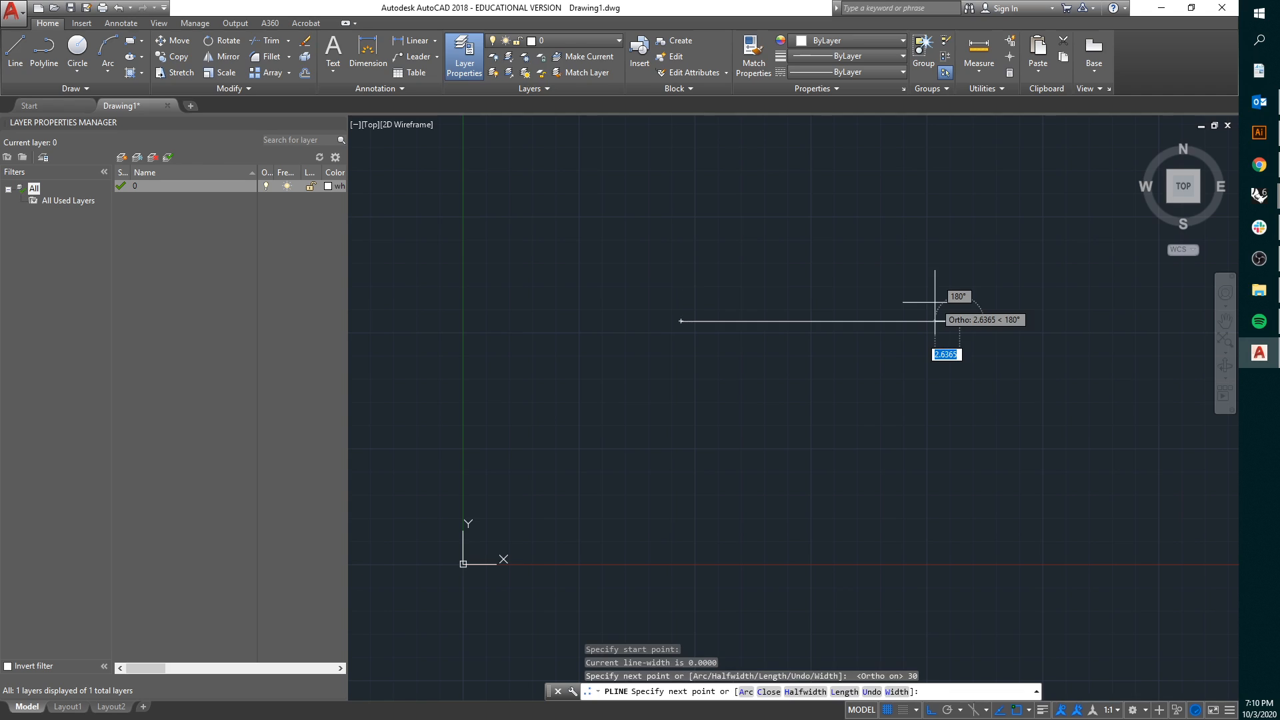
text(10)
key(Return)
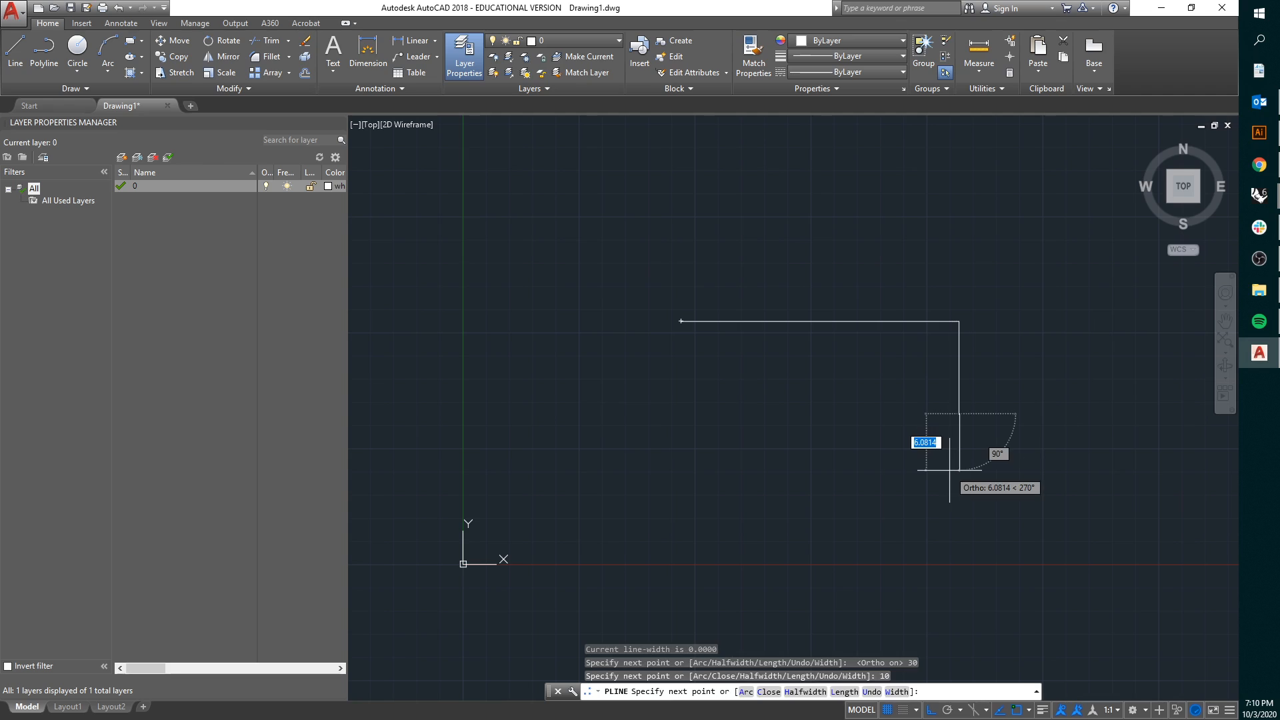
text(30)
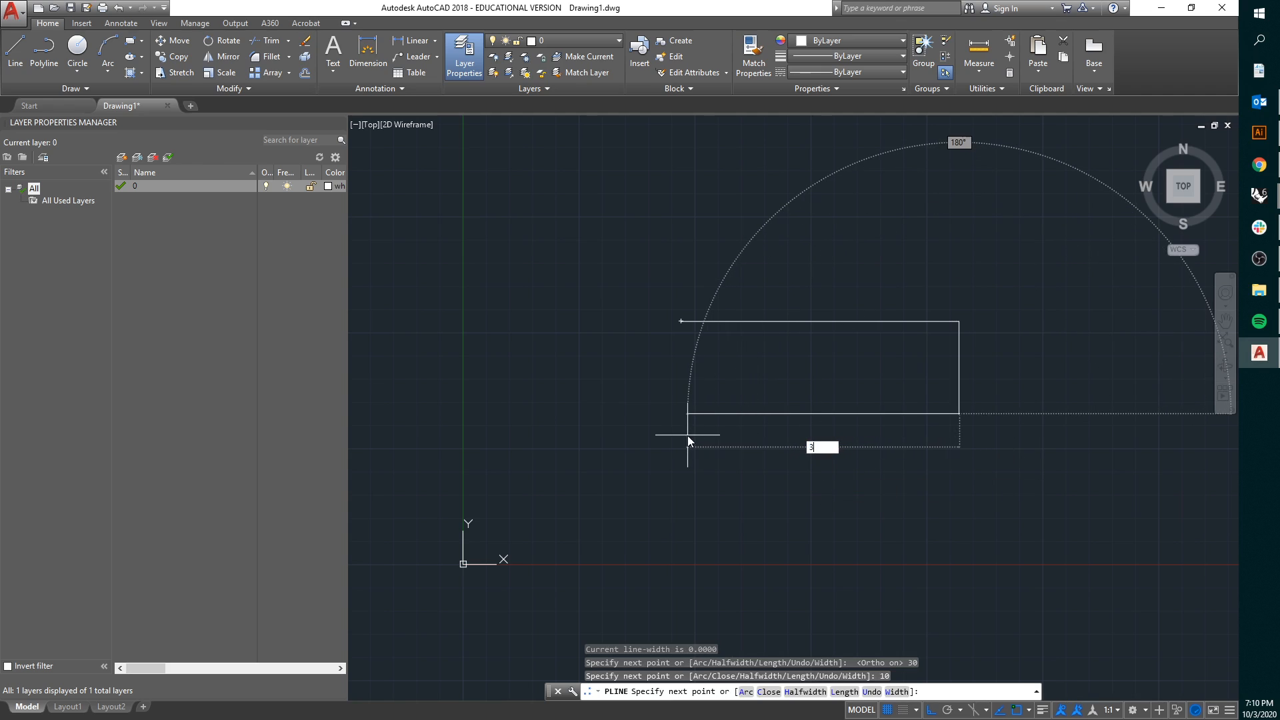
key(Return)
click(680, 323)
key(Return)
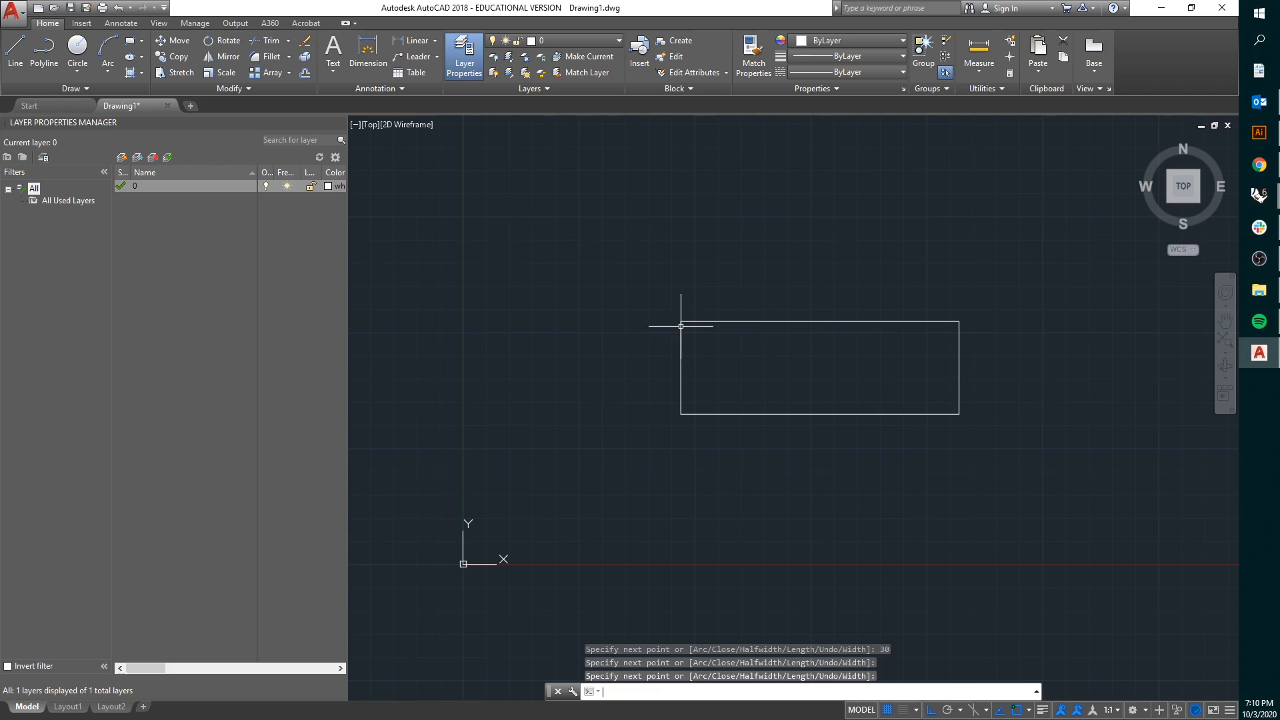
Rotate the rectangle 45 degrees about its lower-right corner
scroll(681, 326, down, 6)
middle_drag(721, 309, 706, 369)
scroll(696, 395, up, 6)
click(842, 514)
click(717, 357)
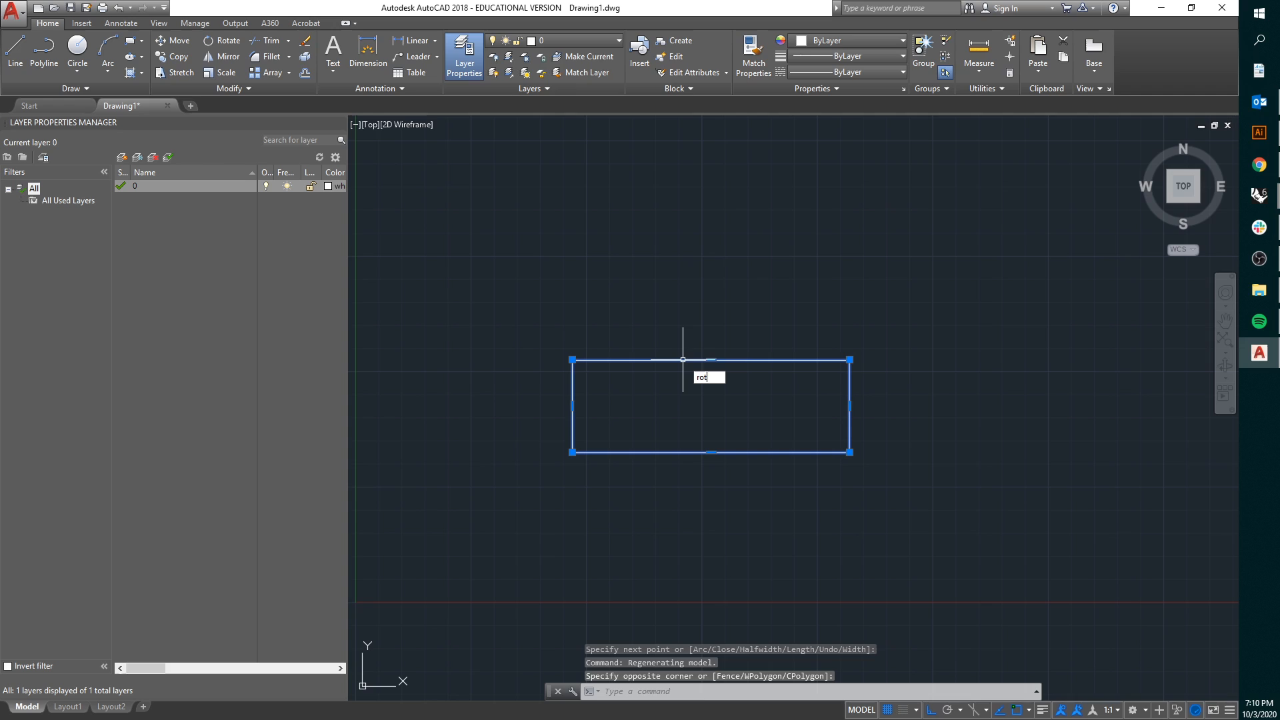
key(Return)
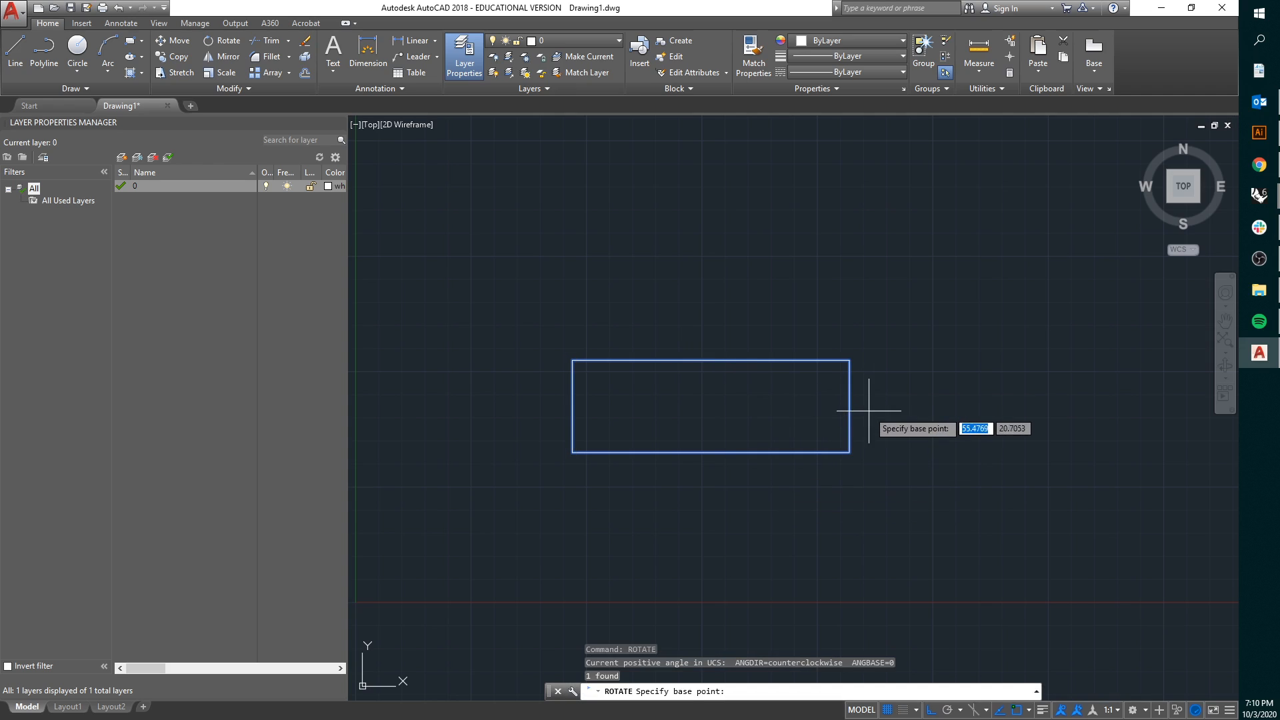
click(850, 453)
text(4)
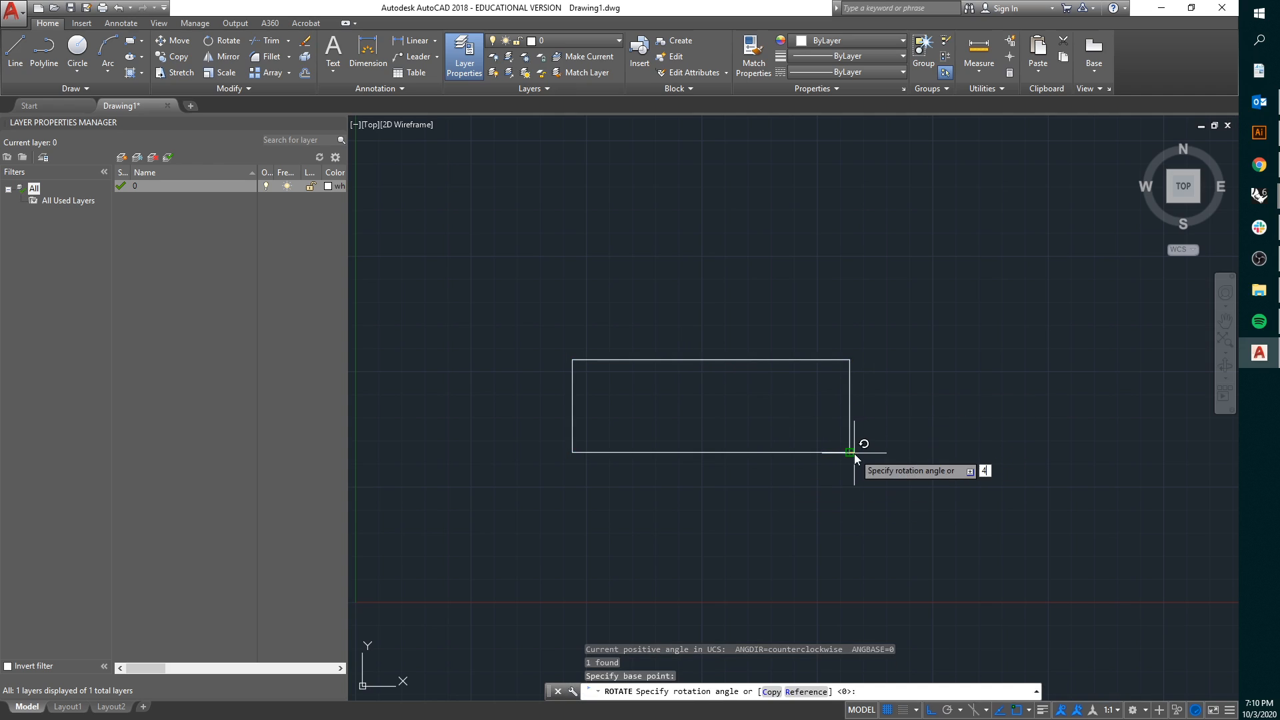
text(5)
key(Return)
Draw a vertical polyline 10 units up from the rotated rectangle's leftmost corner
middle_drag(835, 498, 851, 379)
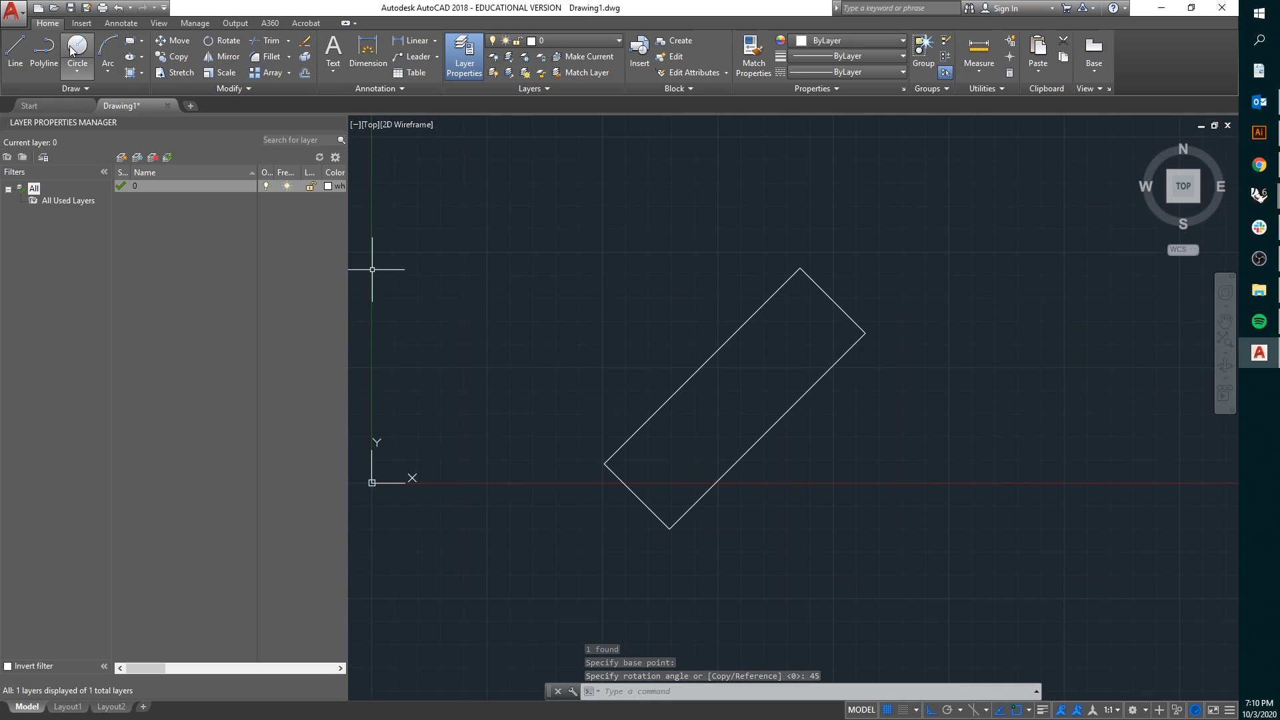
click(44, 50)
click(604, 463)
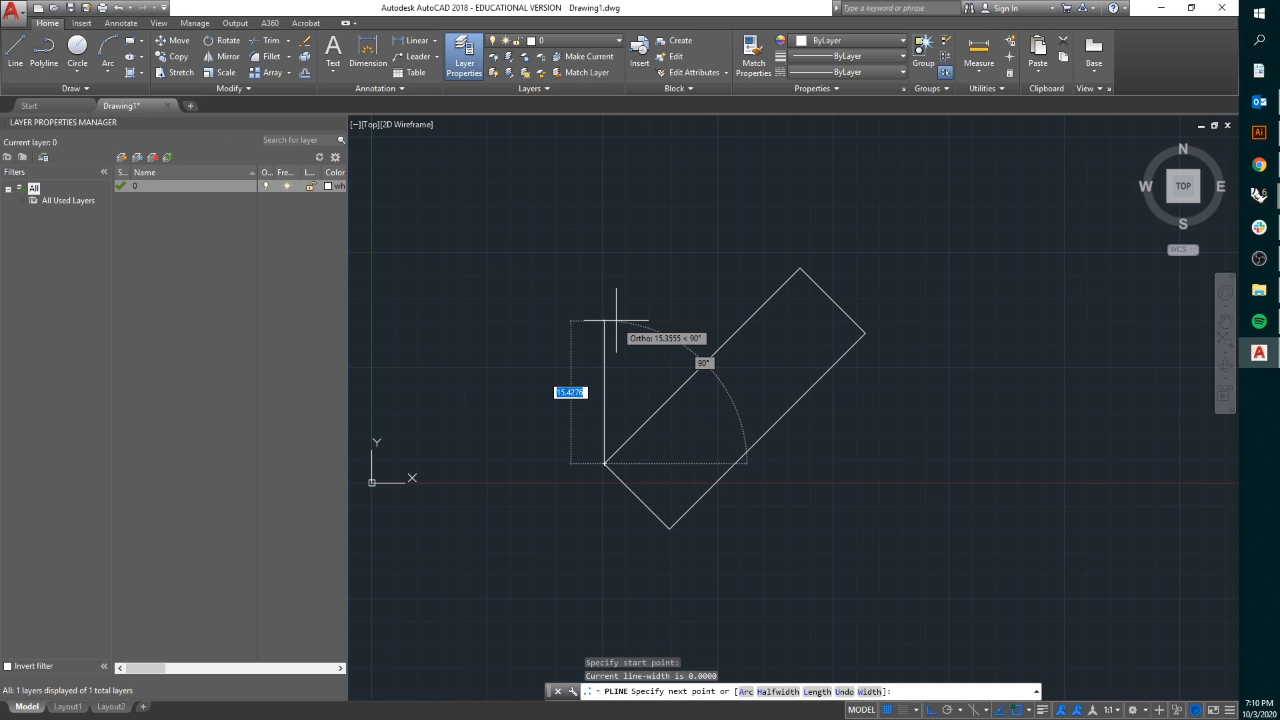
text(10)
key(Return)
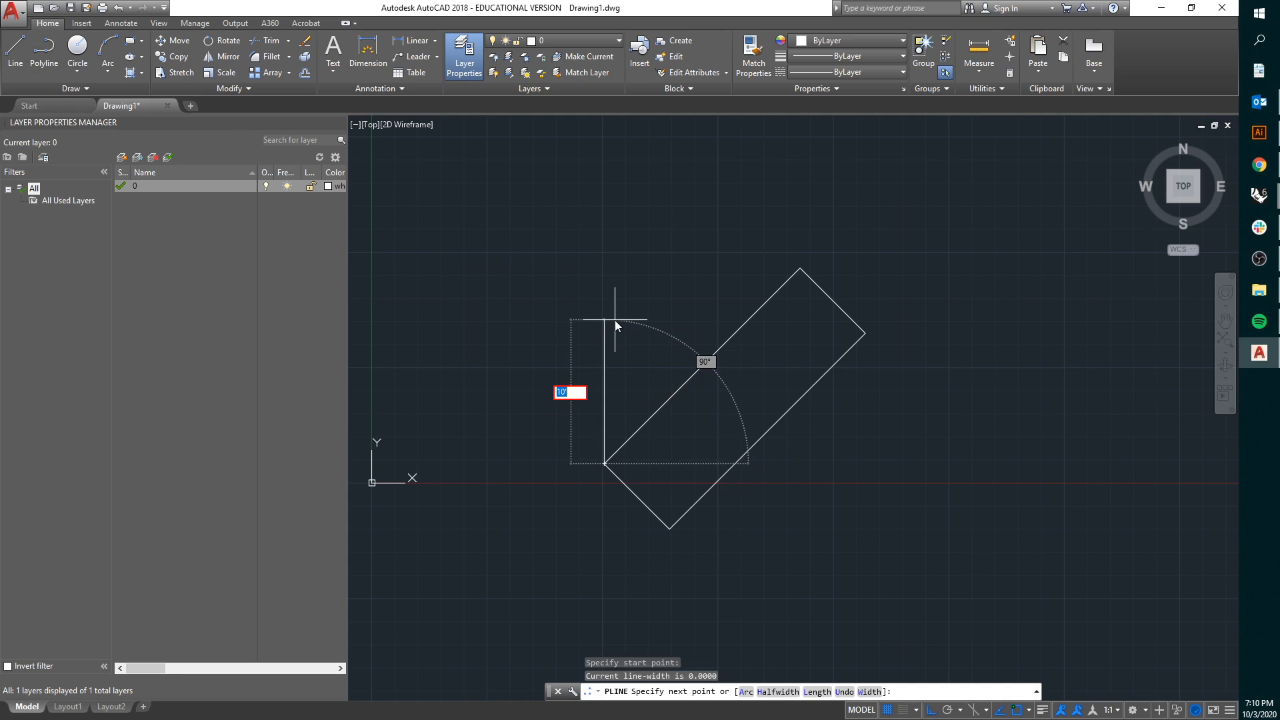
text(10)
key(Return)
key(Return)
Draw a second vertical polyline 10 units up from the rectangle's topmost corner
key(Return)
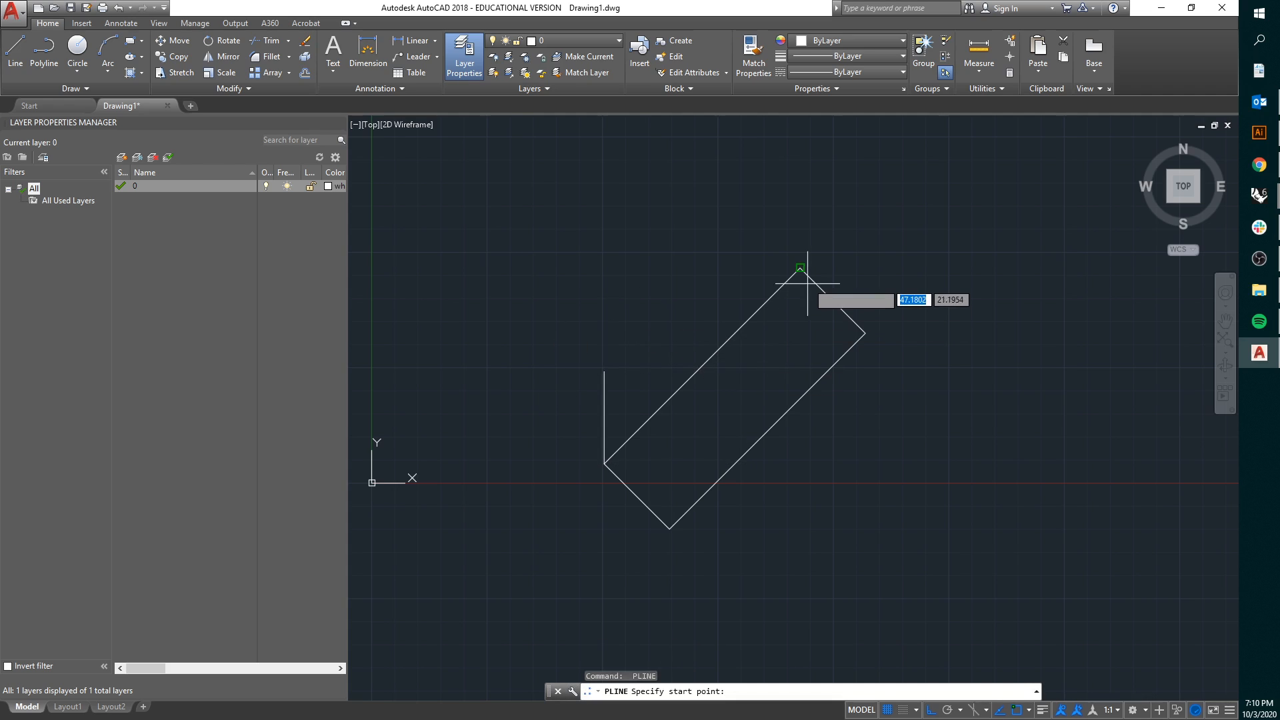
click(800, 268)
text(10)
key(Return)
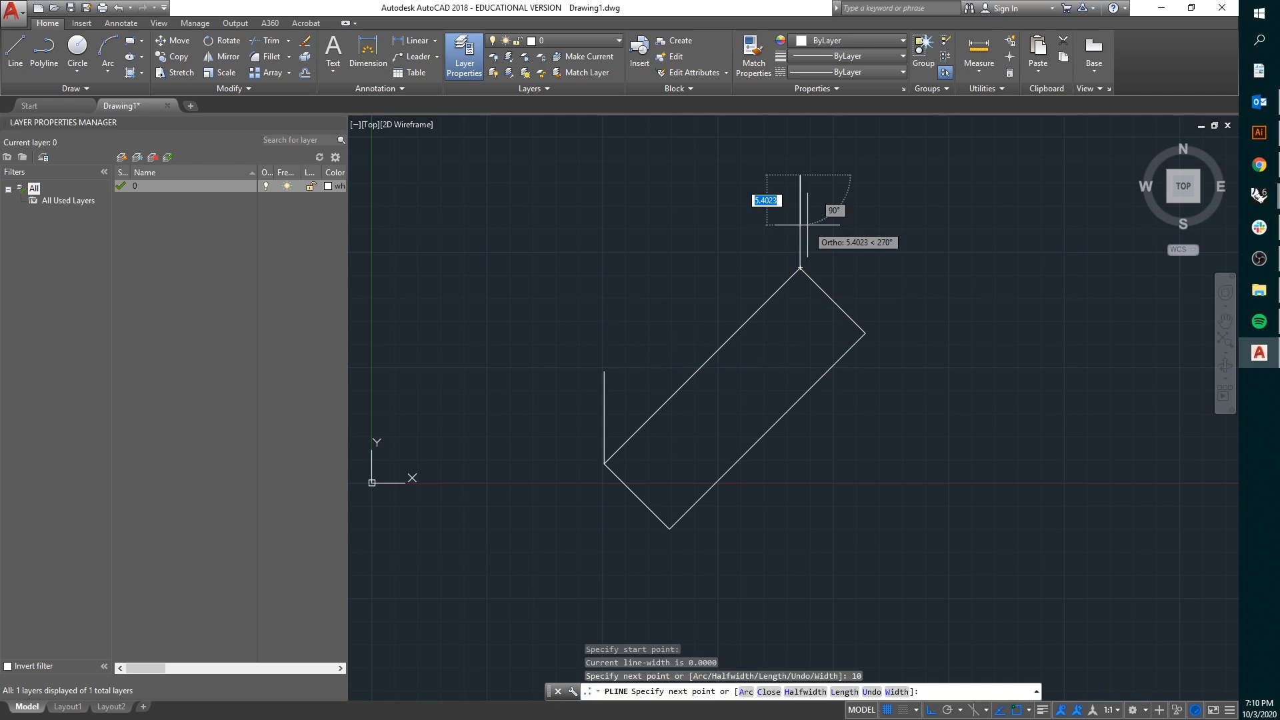
key(Return)
Copy the rotated rectangle from its leftmost corner to the upper end of the vertical line there
click(740, 349)
click(719, 292)
text(copy)
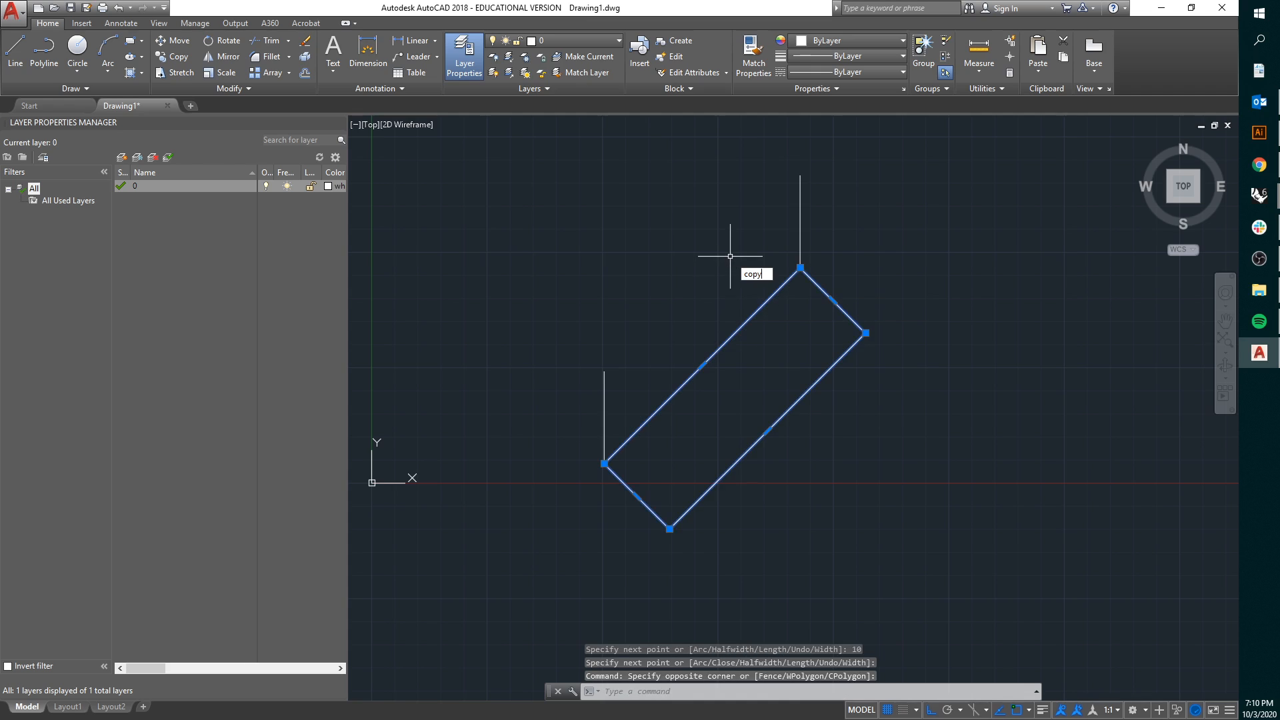
key(Return)
click(604, 462)
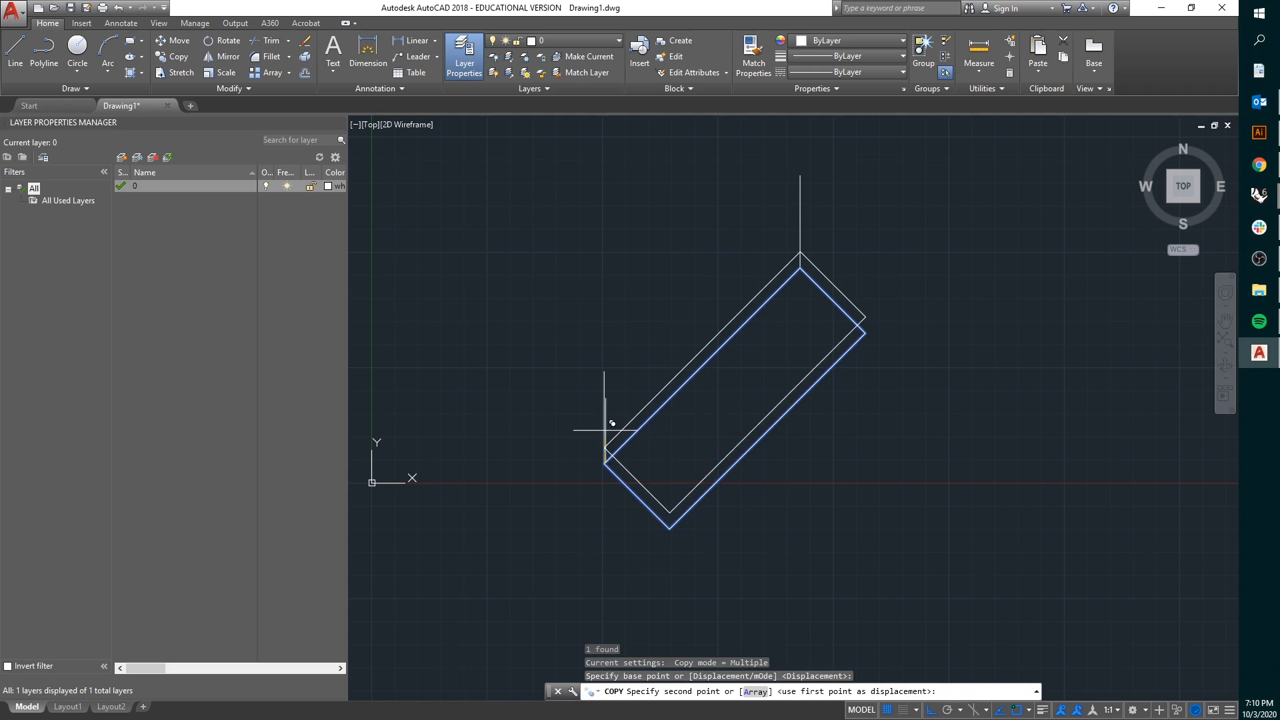
click(604, 371)
key(Return)
Connect the bottommost and rightmost corners of the two rectangles with vertical polylines to complete the box
click(44, 50)
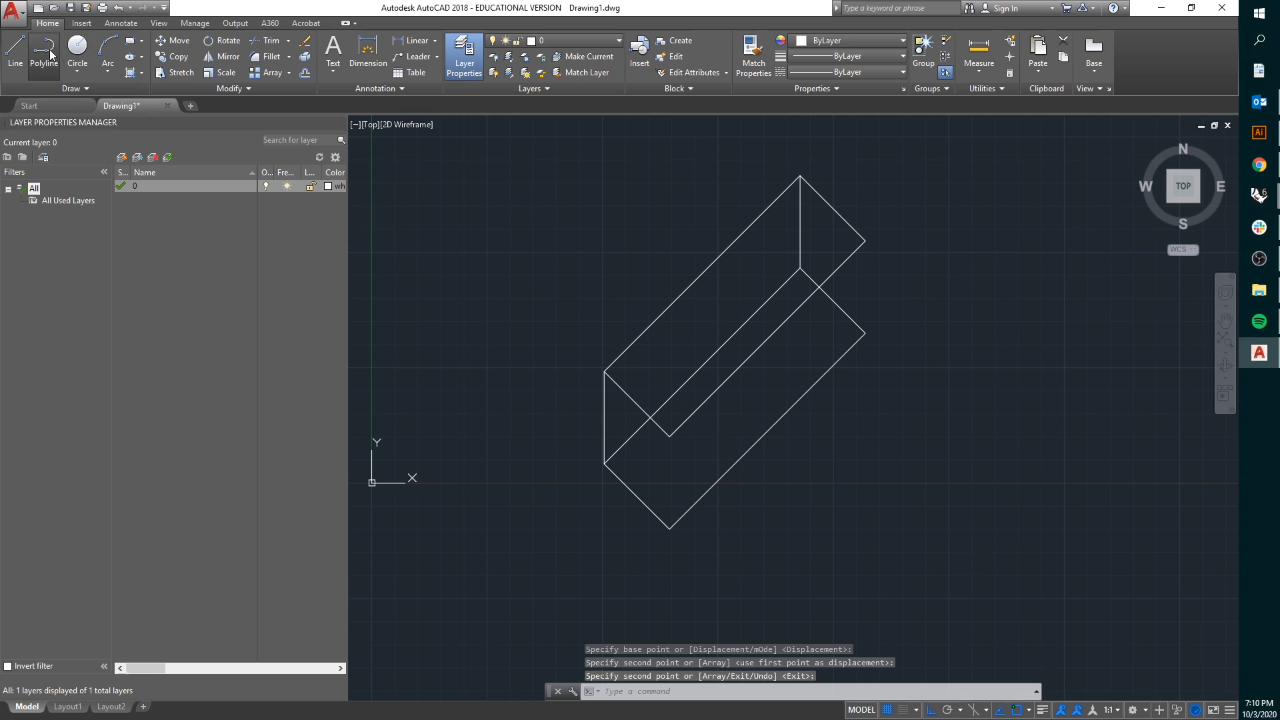
click(669, 437)
click(670, 529)
key(Return)
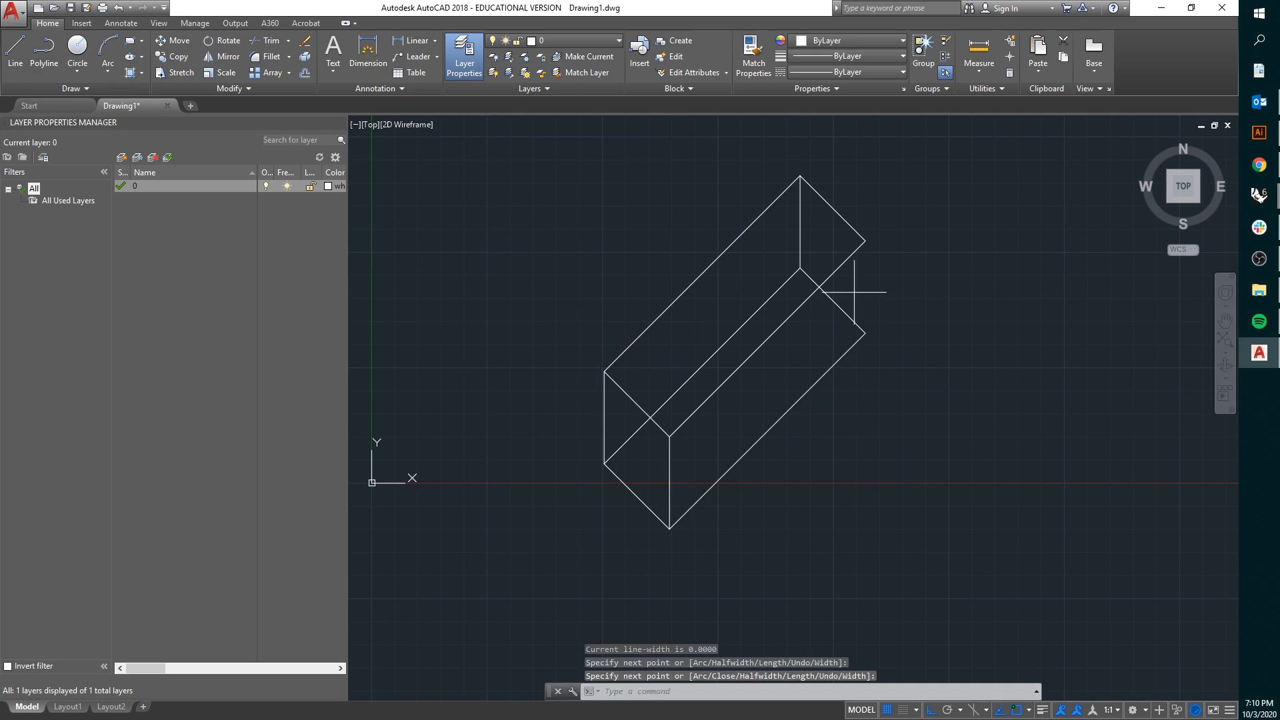
key(Return)
click(865, 240)
click(866, 333)
key(Return)
scroll(818, 279, up, 1)
click(801, 287)
click(776, 225)
key(Escape)
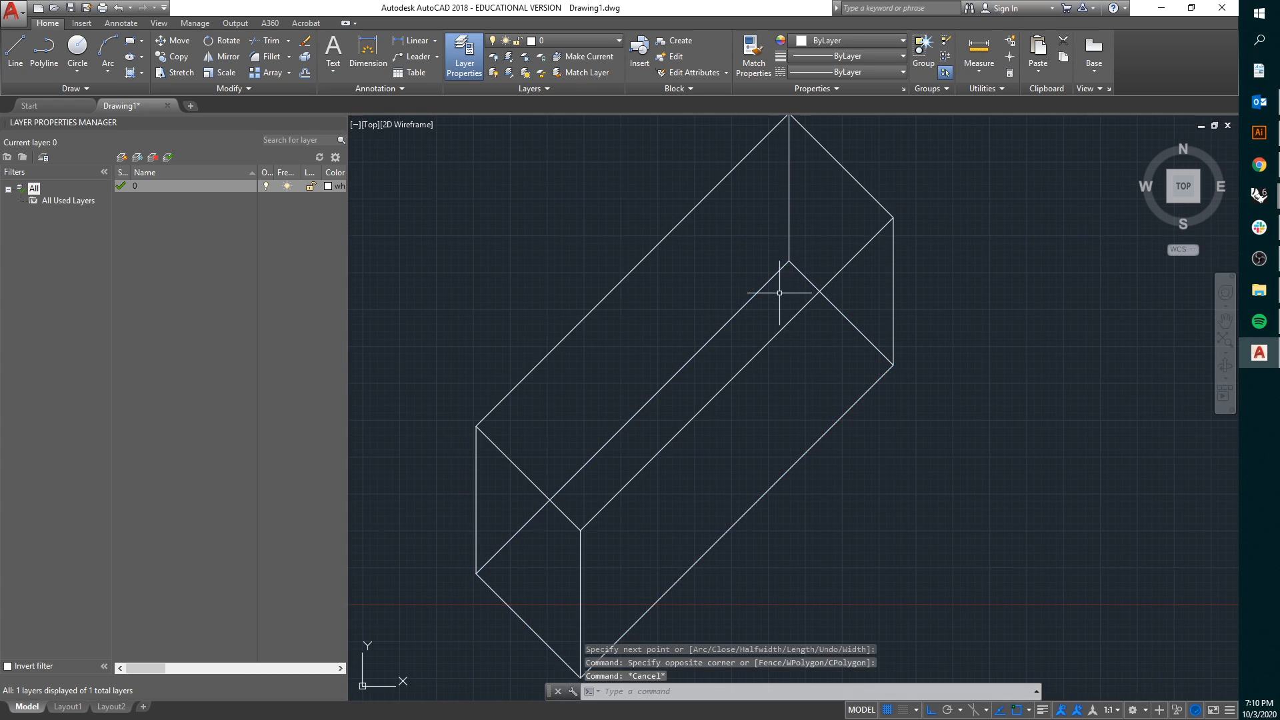
Explode the lower rectangle into separate lines
click(777, 292)
click(735, 263)
text(expl)
key(Return)
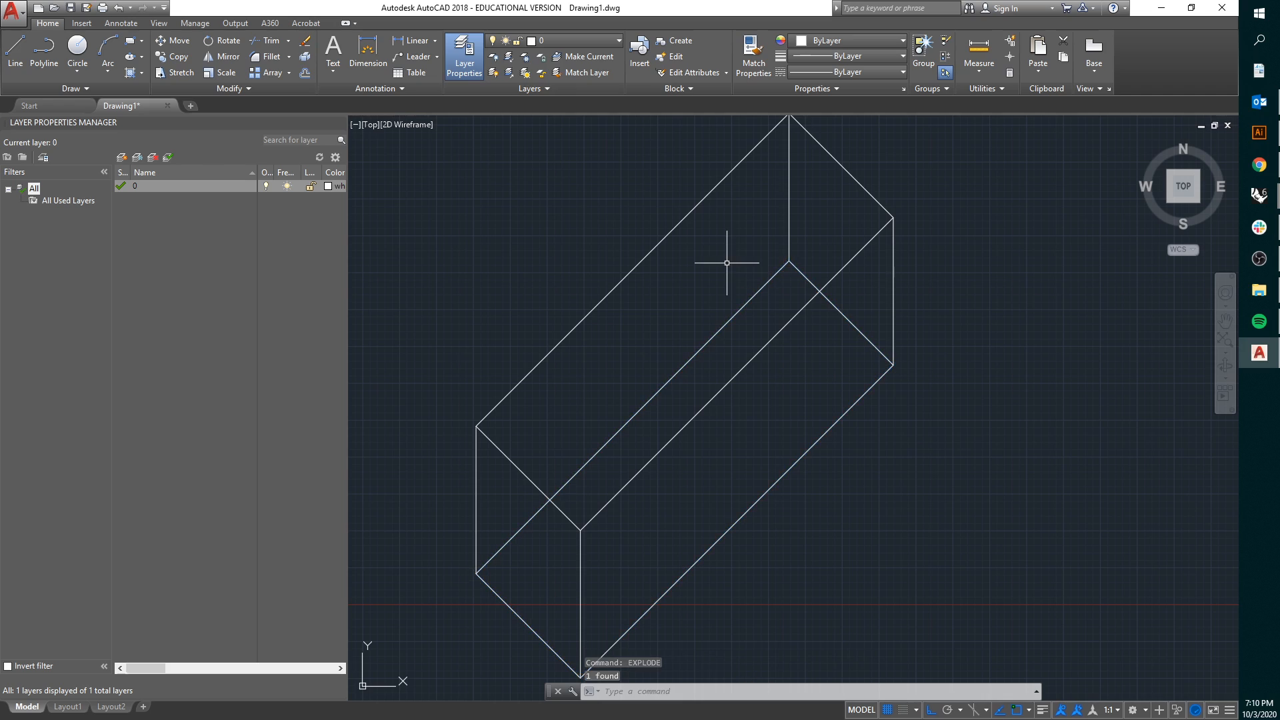
Select the box's three concealed rear and base edges and create a magenta layer named hidden
click(814, 285)
click(769, 202)
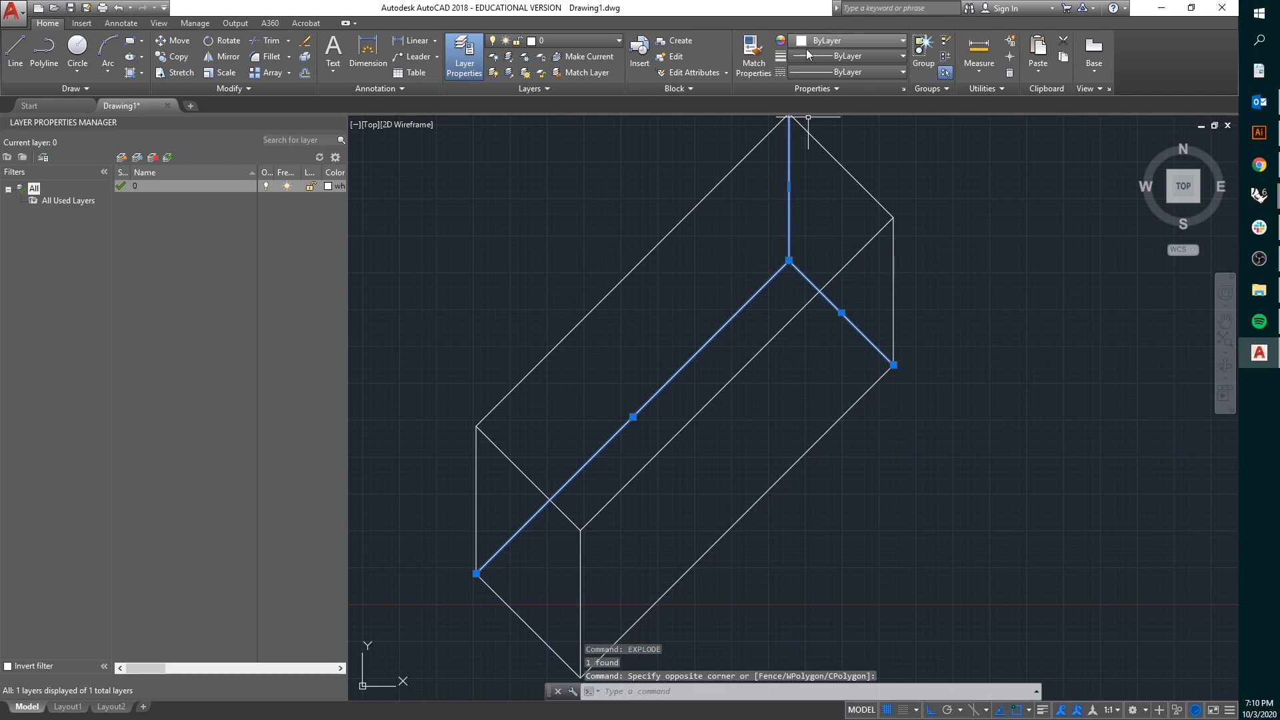
click(122, 158)
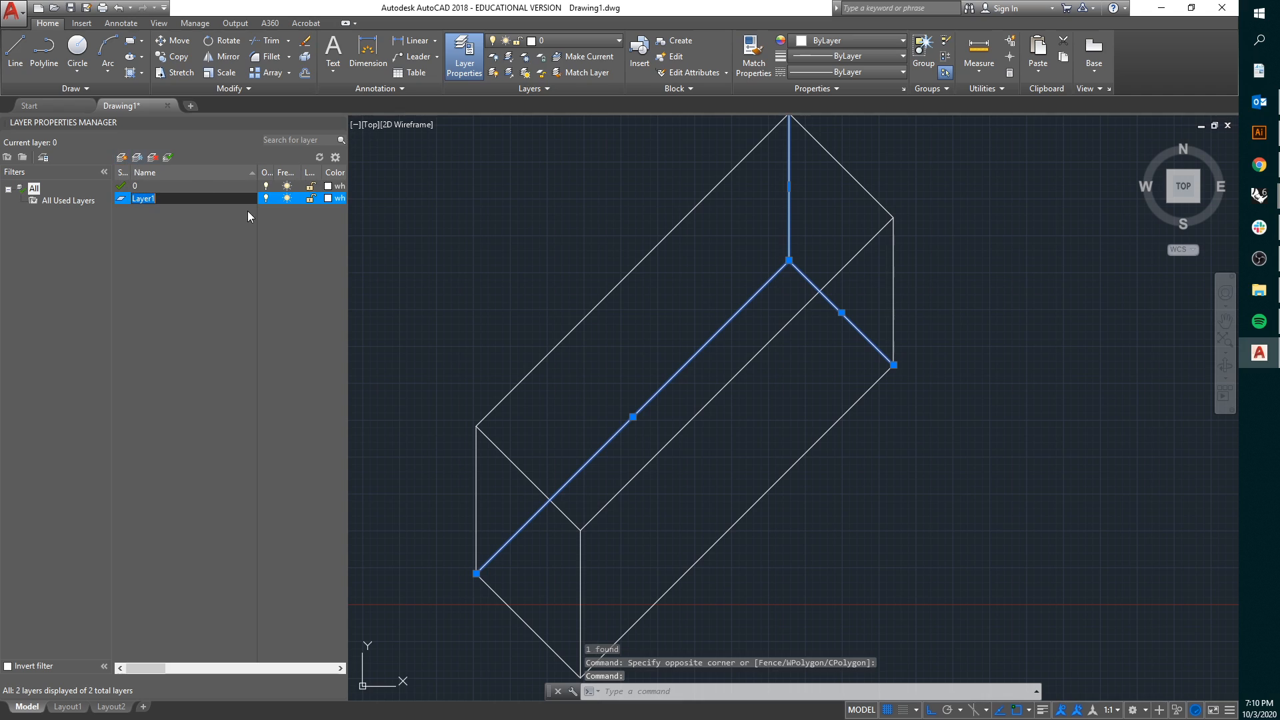
text(hidden)
key(Return)
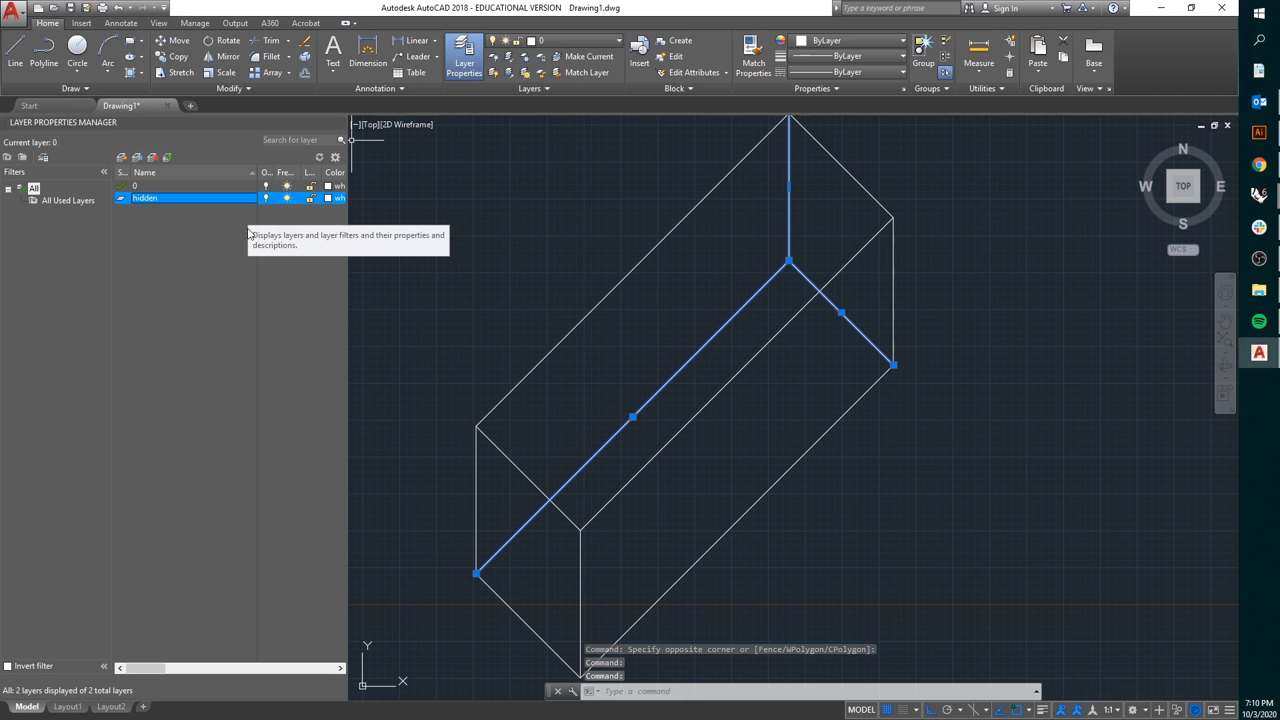
click(323, 202)
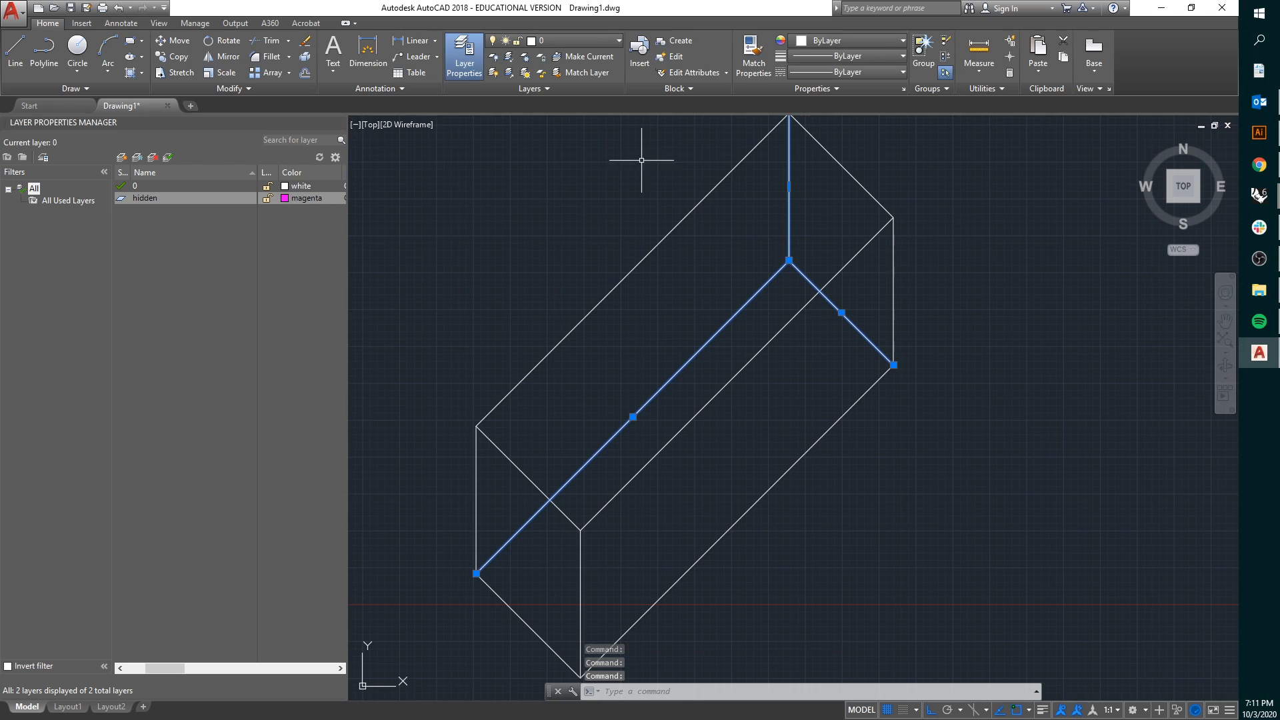
Assign the three selected edges to the hidden layer and clear the selection
click(574, 41)
click(566, 68)
key(Escape)
key(Escape)
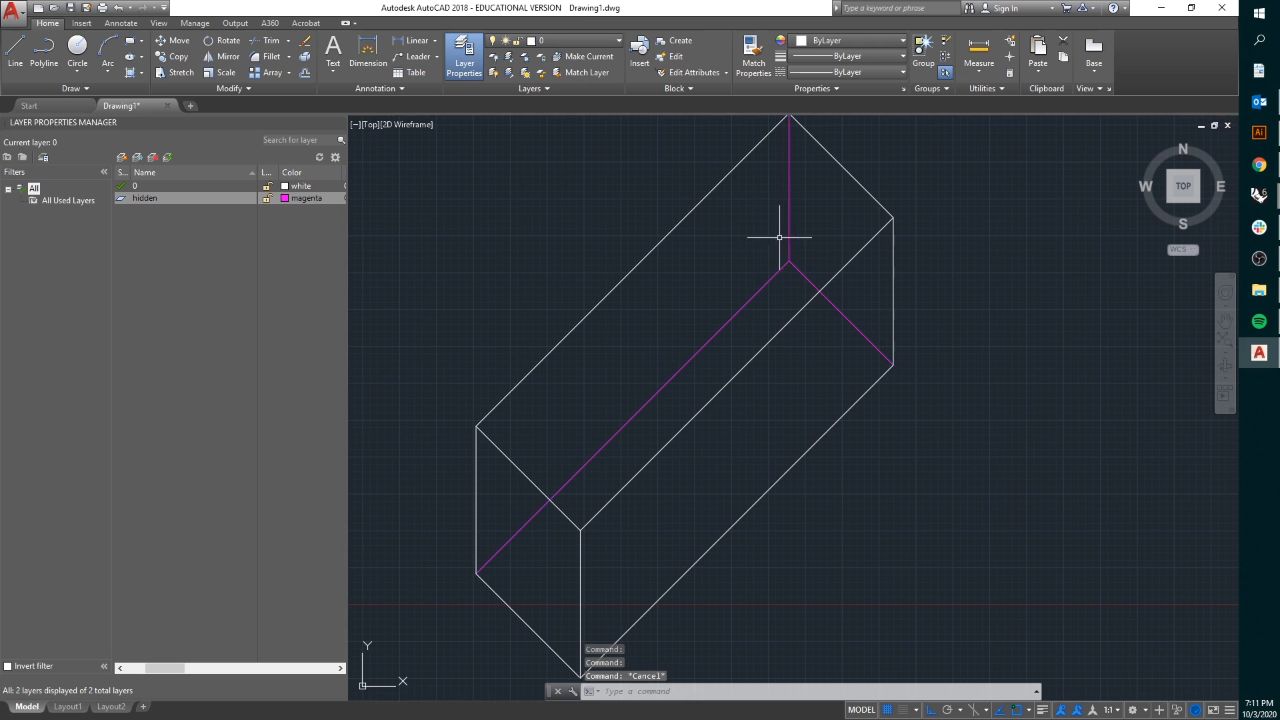
Draw a circle of radius 1 centred on the box's upper front corner
scroll(816, 300, down, 4)
scroll(849, 348, up, 2)
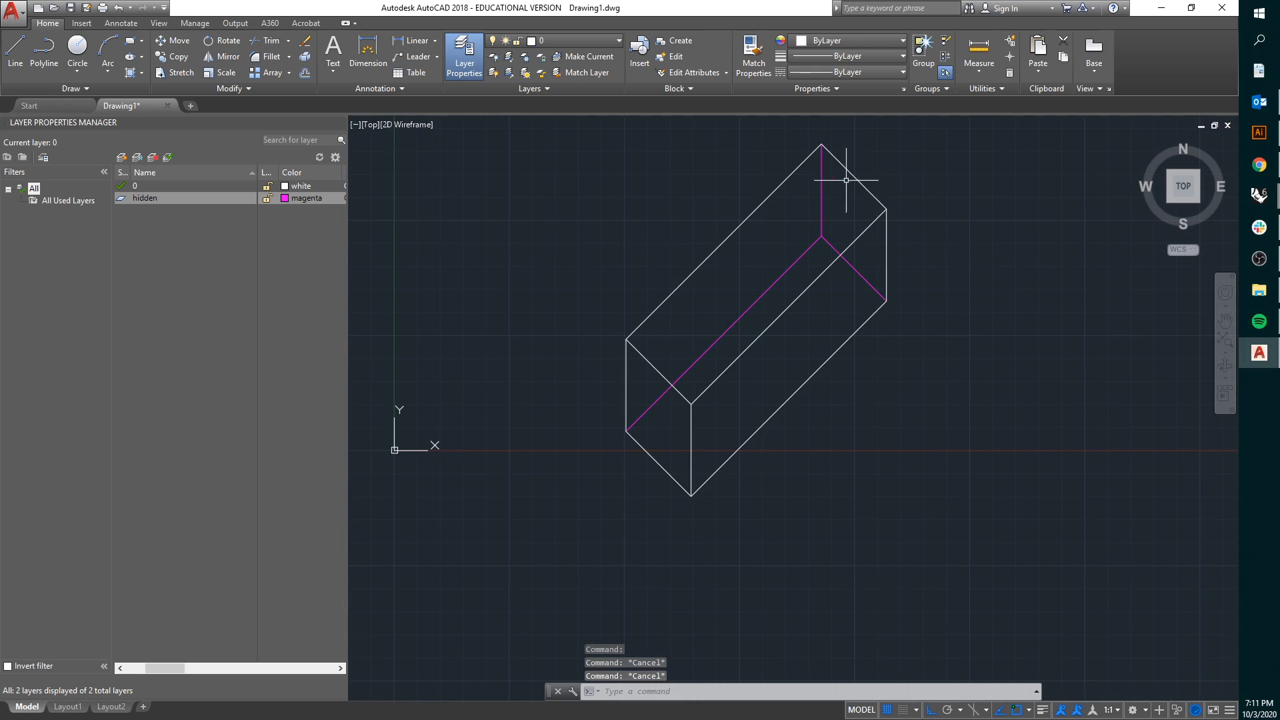
scroll(834, 177, up, 1)
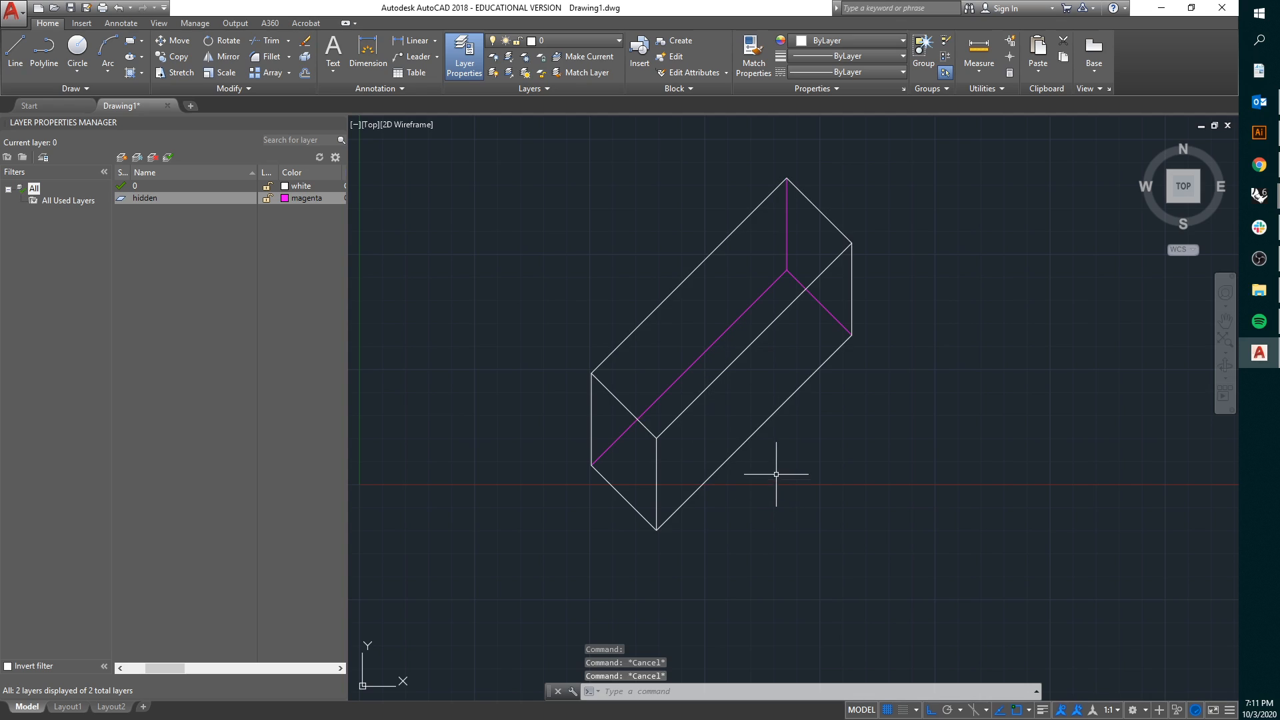
scroll(668, 446, up, 2)
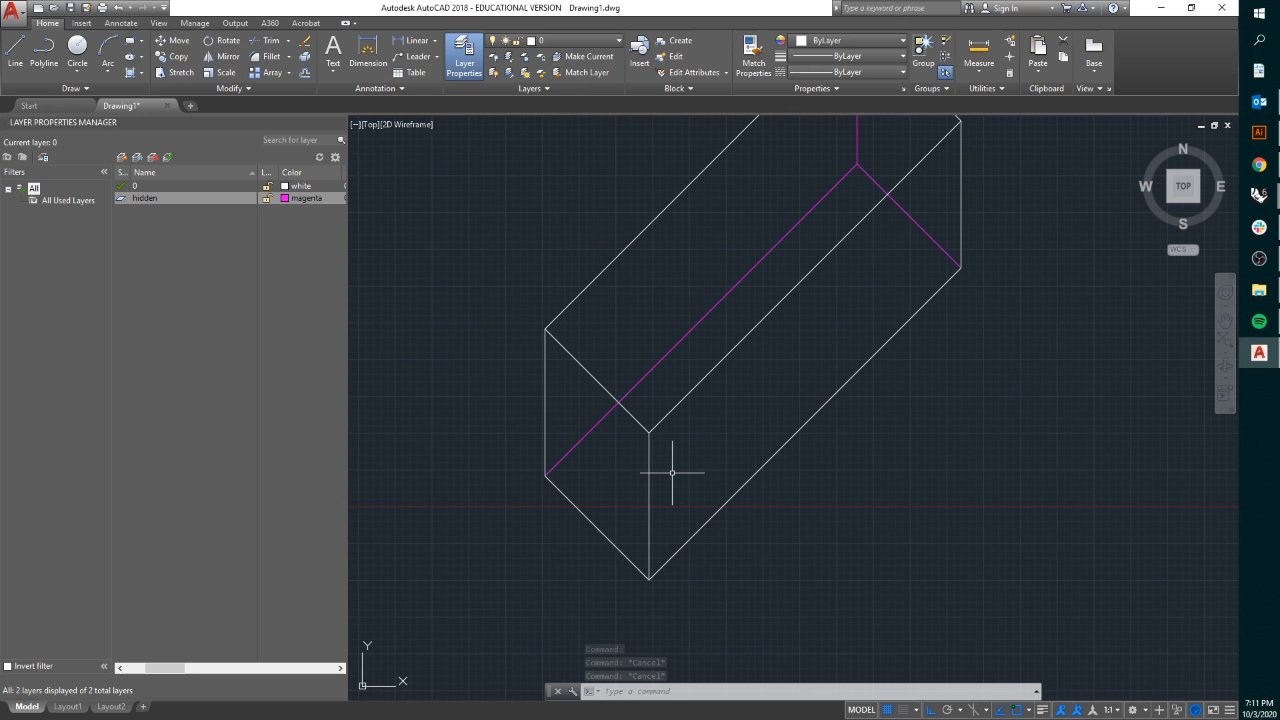
middle_drag(737, 355, 691, 422)
click(77, 48)
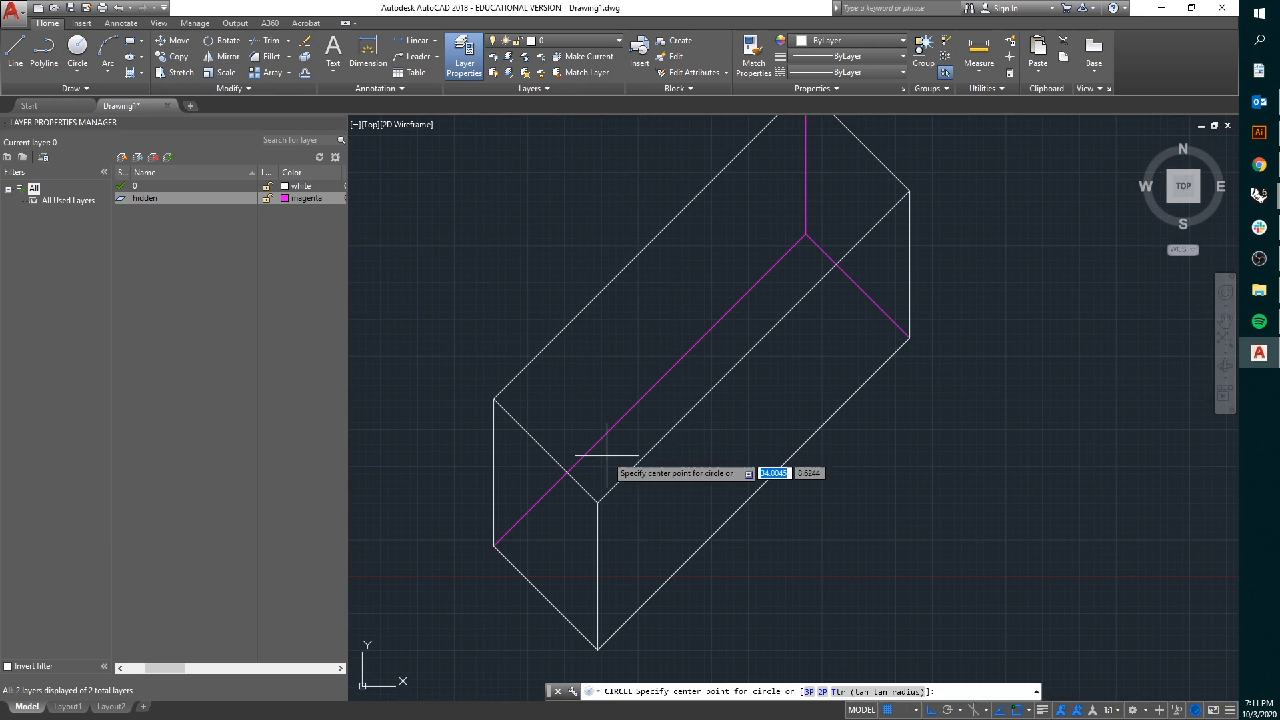
scroll(590, 477, up, 3)
click(562, 479)
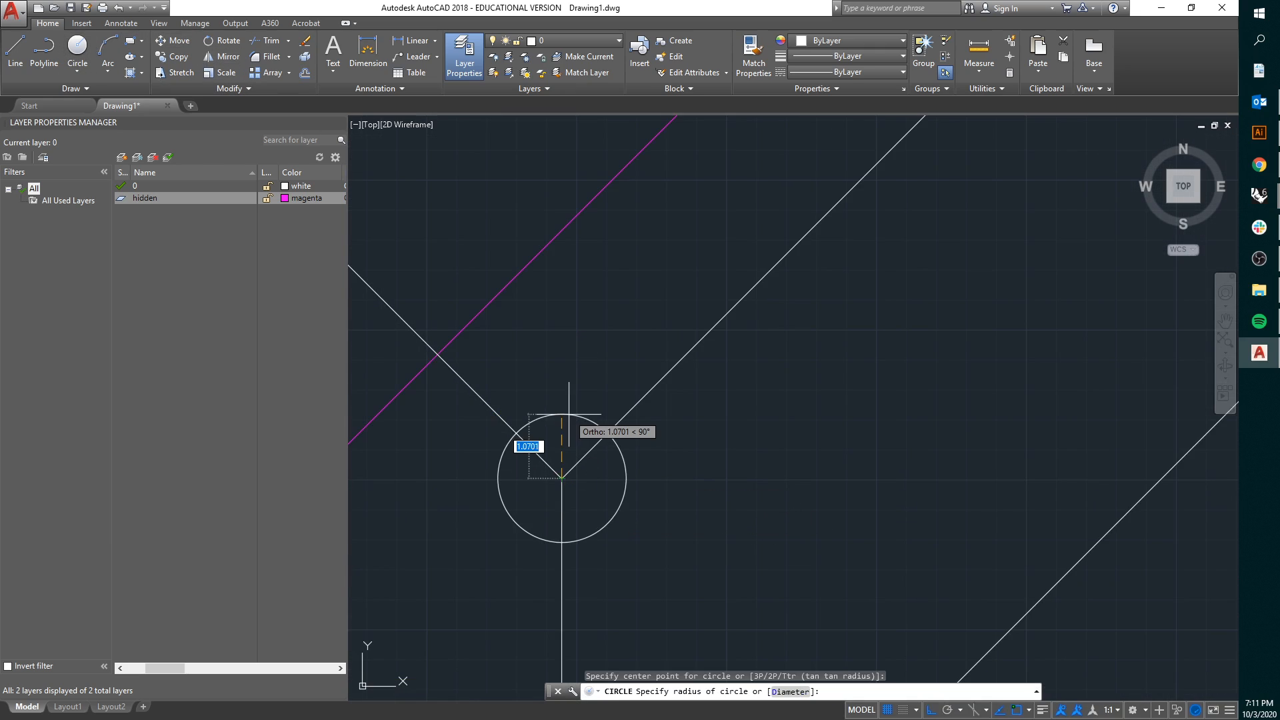
text(1)
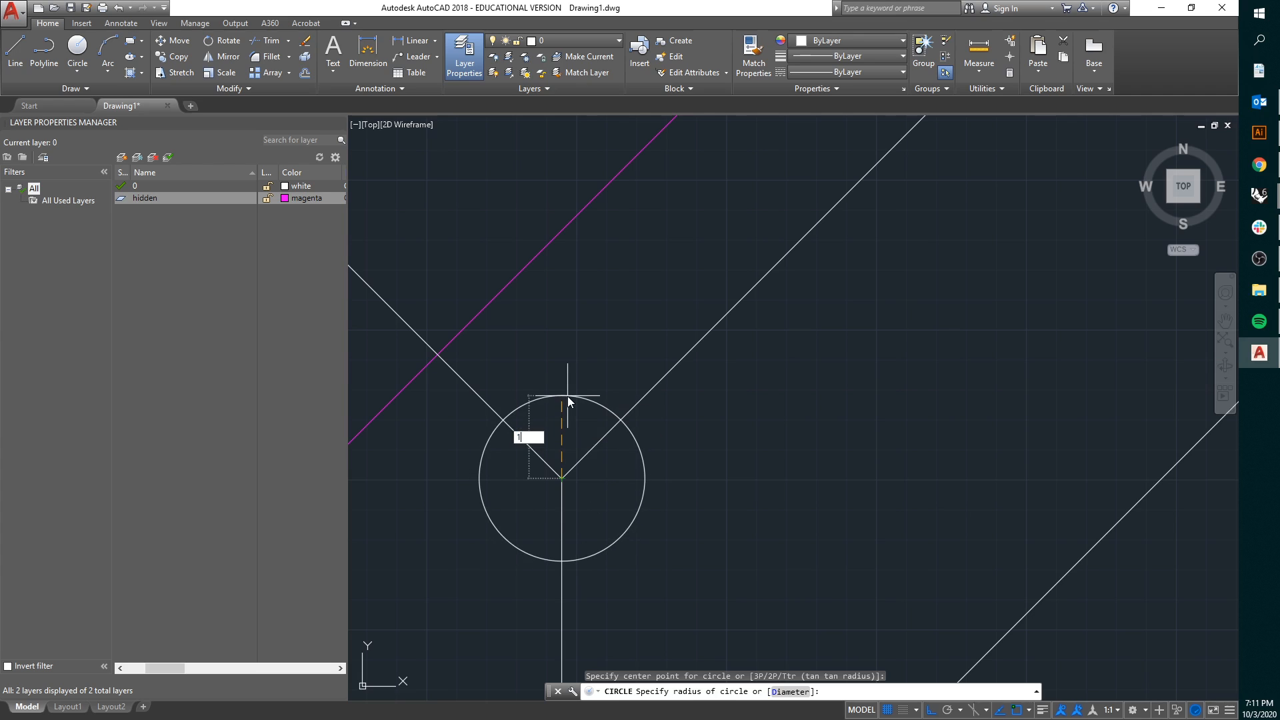
key(Return)
Add circles of radius 1 centred on the box's lower front corner and lower right corner
scroll(583, 526, down, 4)
key(Return)
click(565, 588)
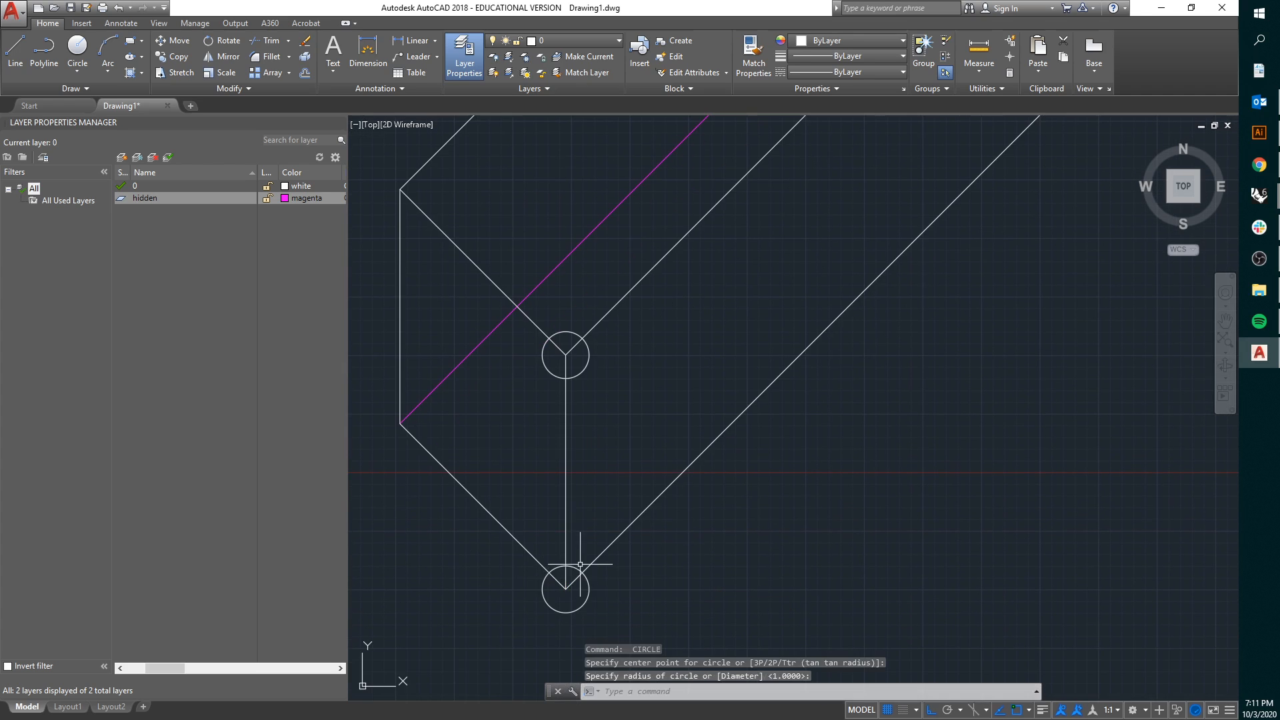
scroll(760, 395, down, 4)
scroll(760, 393, up, 5)
text(1)
key(Return)
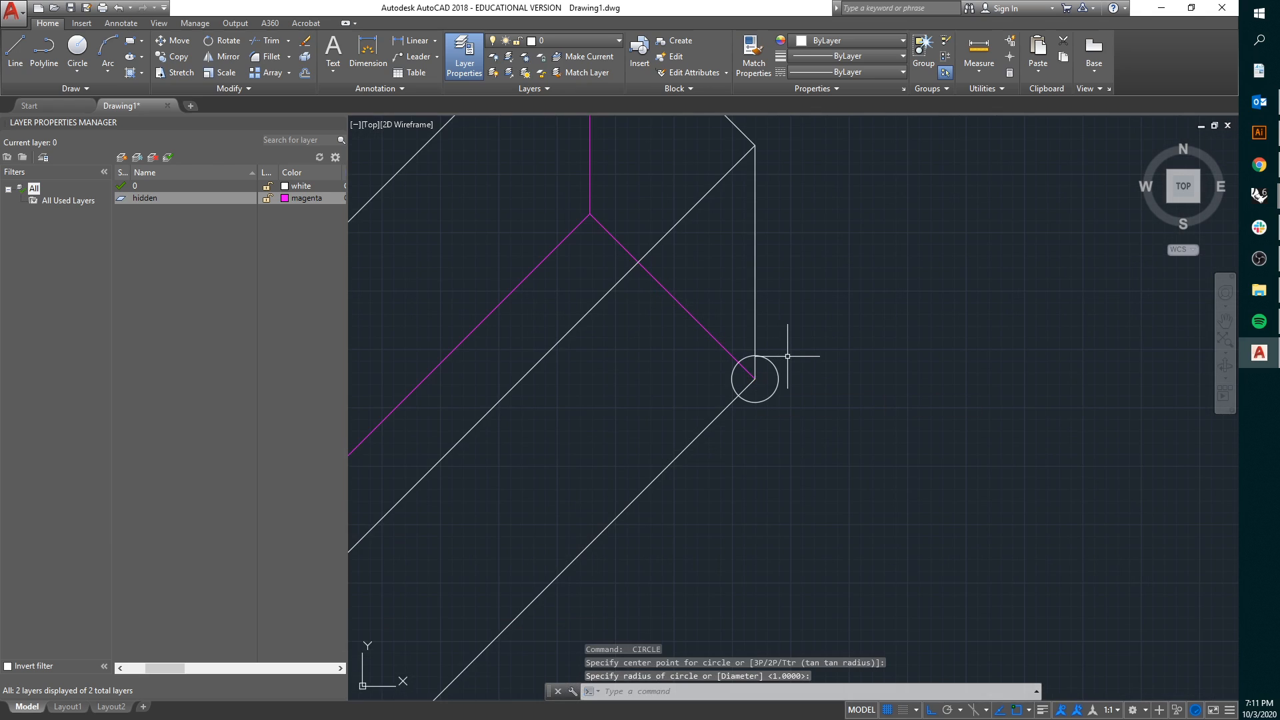
Add a circle of radius 1 centred on the box's upper right corner
middle_drag(786, 348, 781, 382)
key(Return)
click(749, 178)
key(Return)
scroll(773, 380, up, 2)
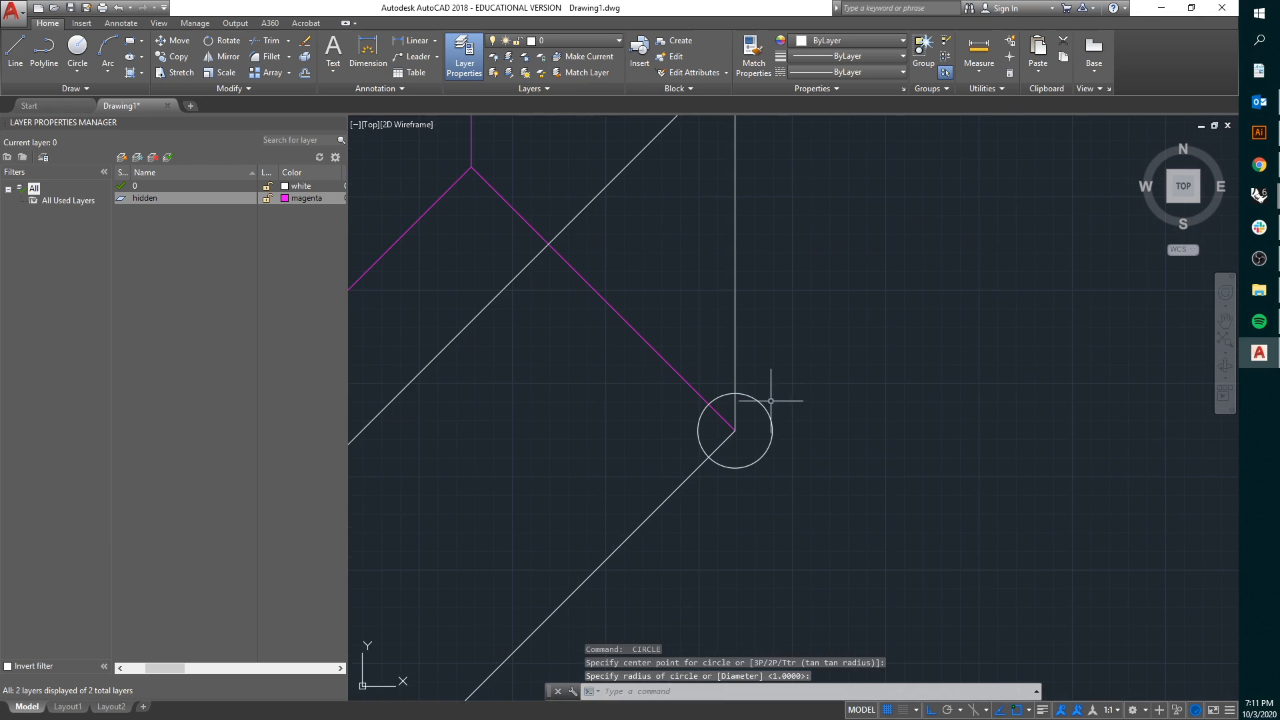
Erase the circle at the lower right corner and redraw it there with radius 1
click(769, 406)
key(Delete)
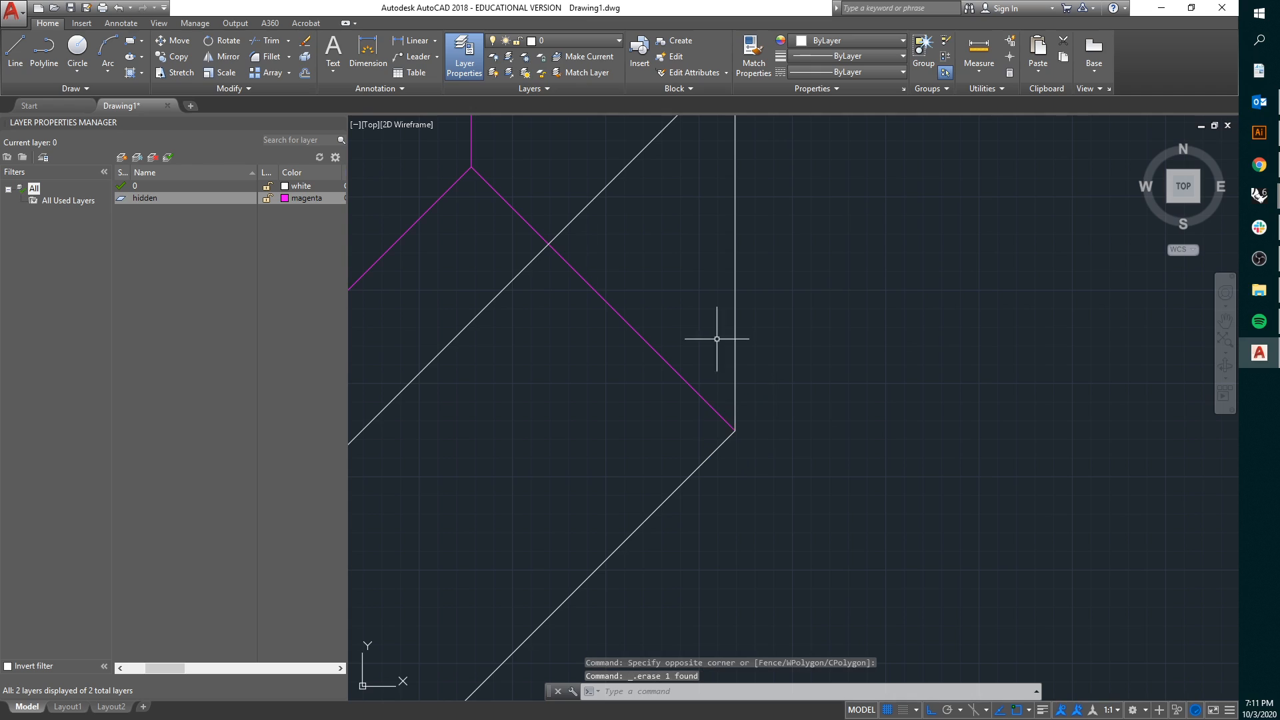
click(77, 50)
click(734, 431)
key(Return)
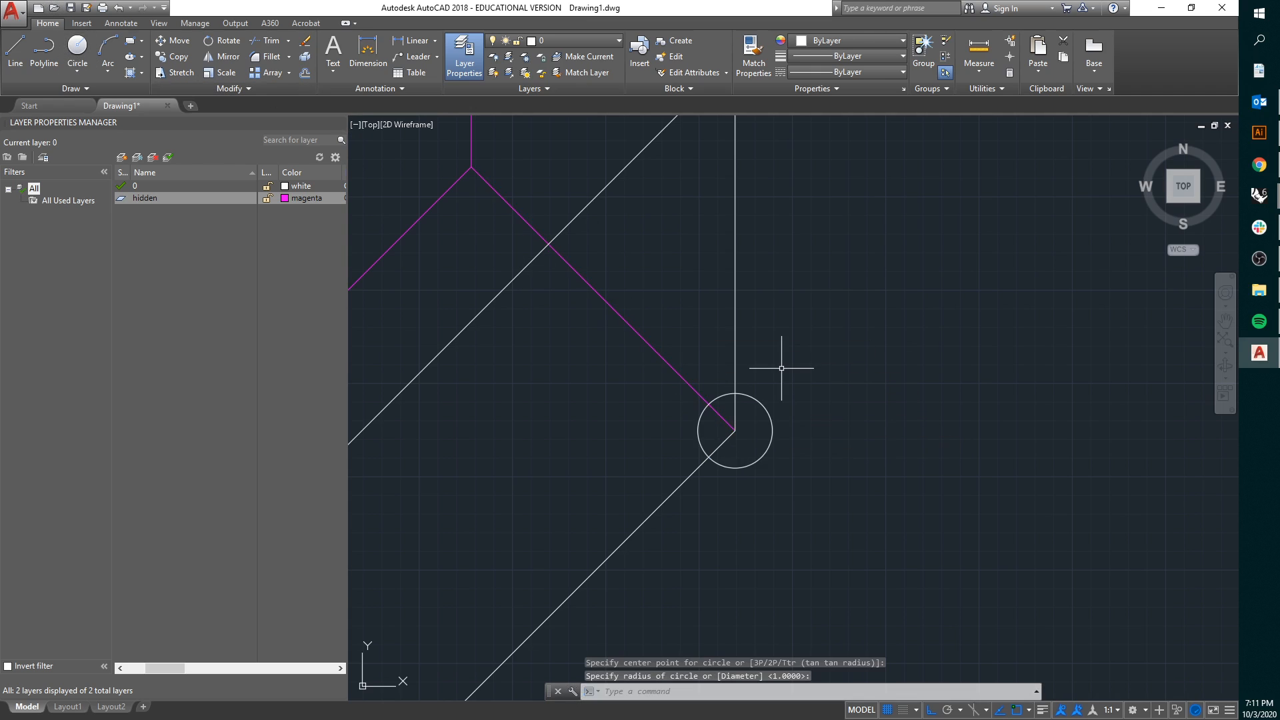
scroll(780, 367, down, 2)
middle_drag(781, 367, 800, 350)
click(868, 324)
click(931, 263)
key(Escape)
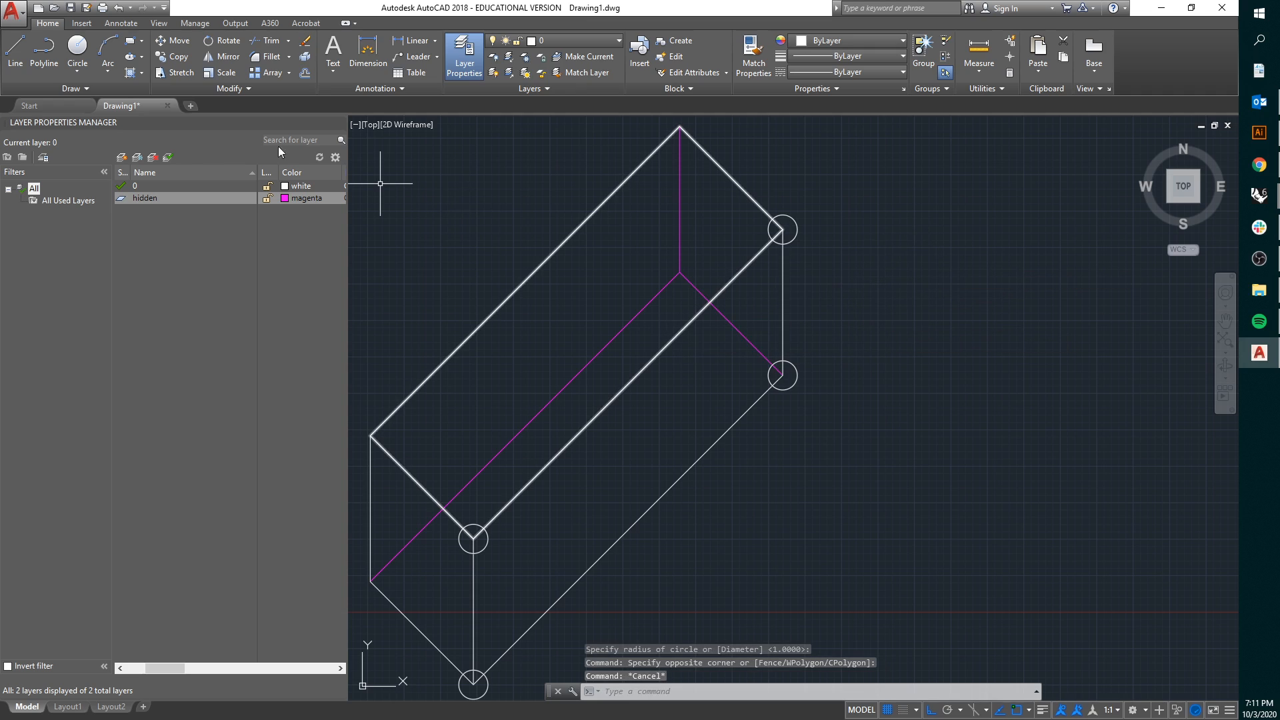
Start a polyline where the upper front circle crosses the short top edge and run it down to the lower front circle's crossing with the short base edge
click(44, 50)
scroll(523, 480, up, 5)
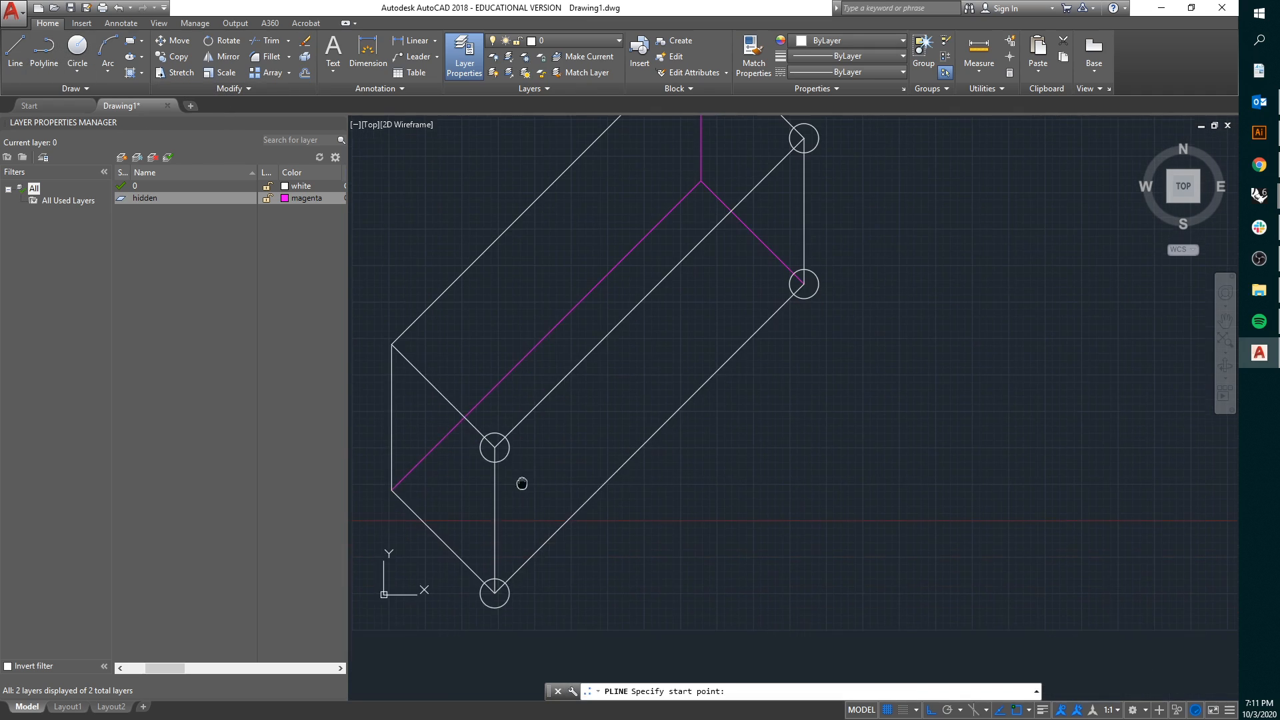
click(490, 426)
scroll(519, 423, down, 3)
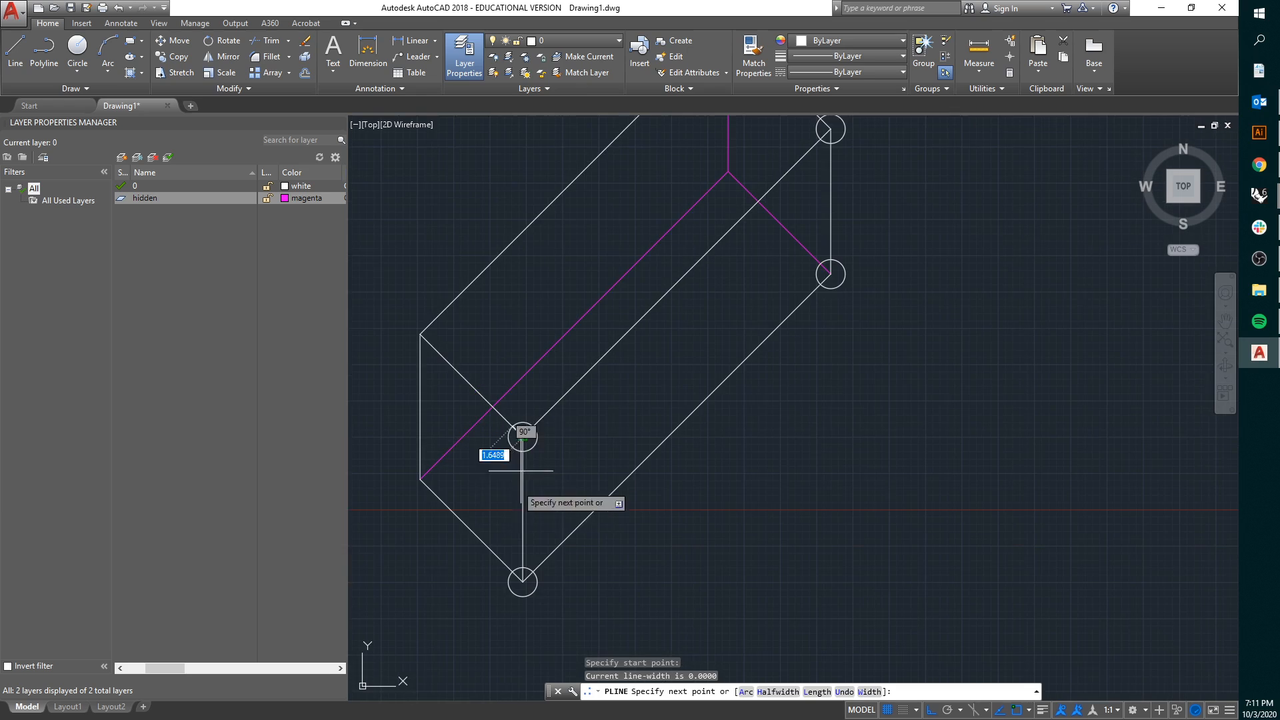
scroll(512, 587, up, 3)
click(508, 571)
scroll(549, 536, down, 4)
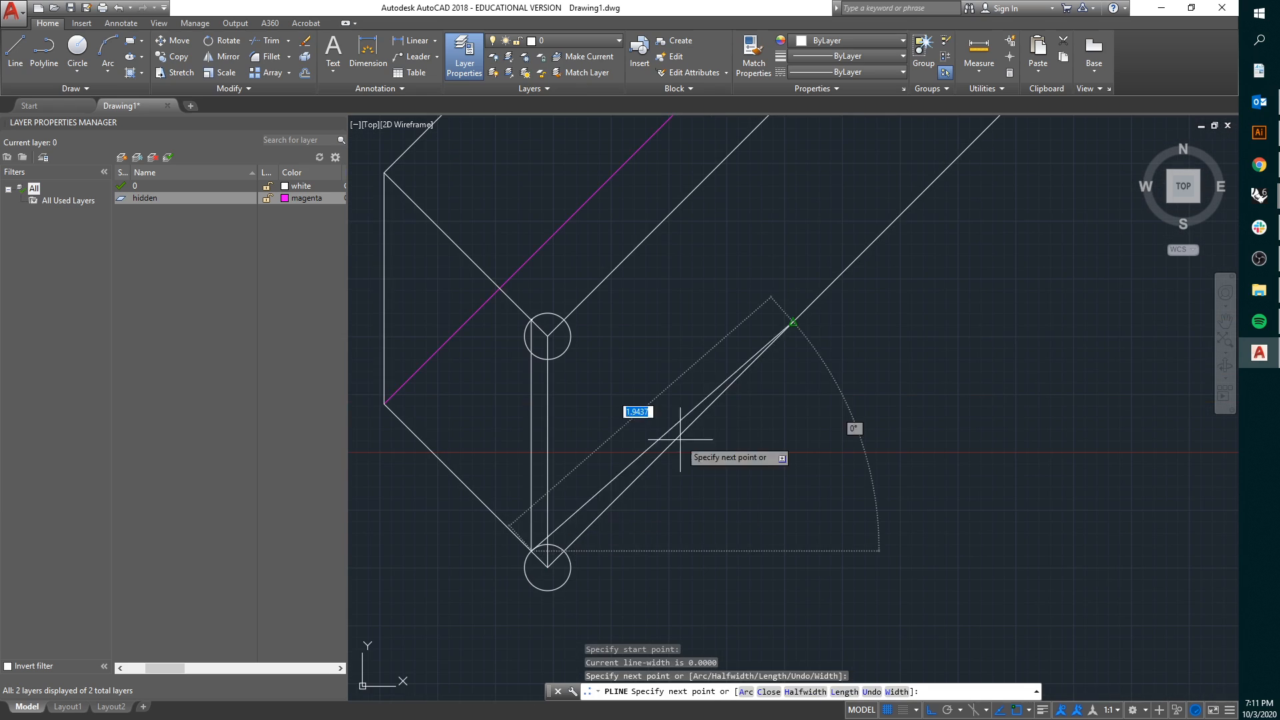
Continue the polyline through the inner circle crossings at the lower right and upper right corners, and close it at its start point
middle_drag(766, 354, 632, 542)
scroll(914, 226, up, 4)
scroll(881, 274, up, 2)
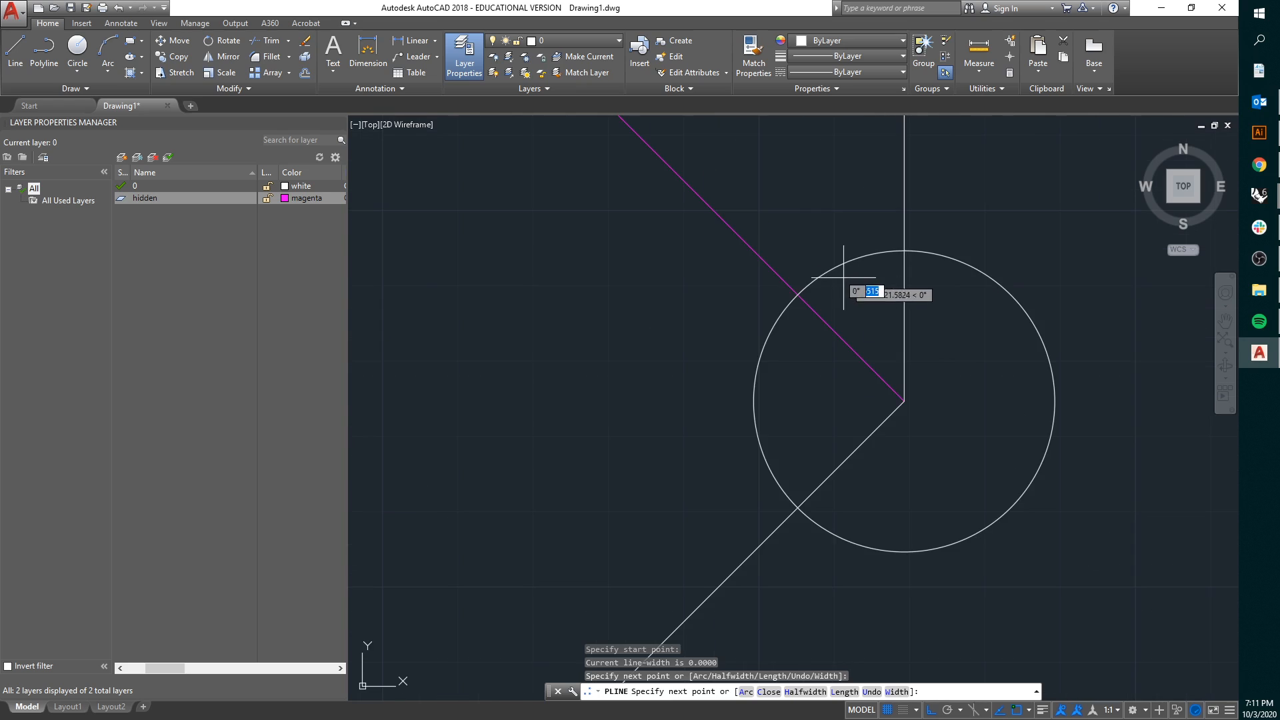
click(796, 292)
scroll(794, 360, down, 3)
middle_drag(810, 256, 796, 465)
scroll(789, 216, up, 3)
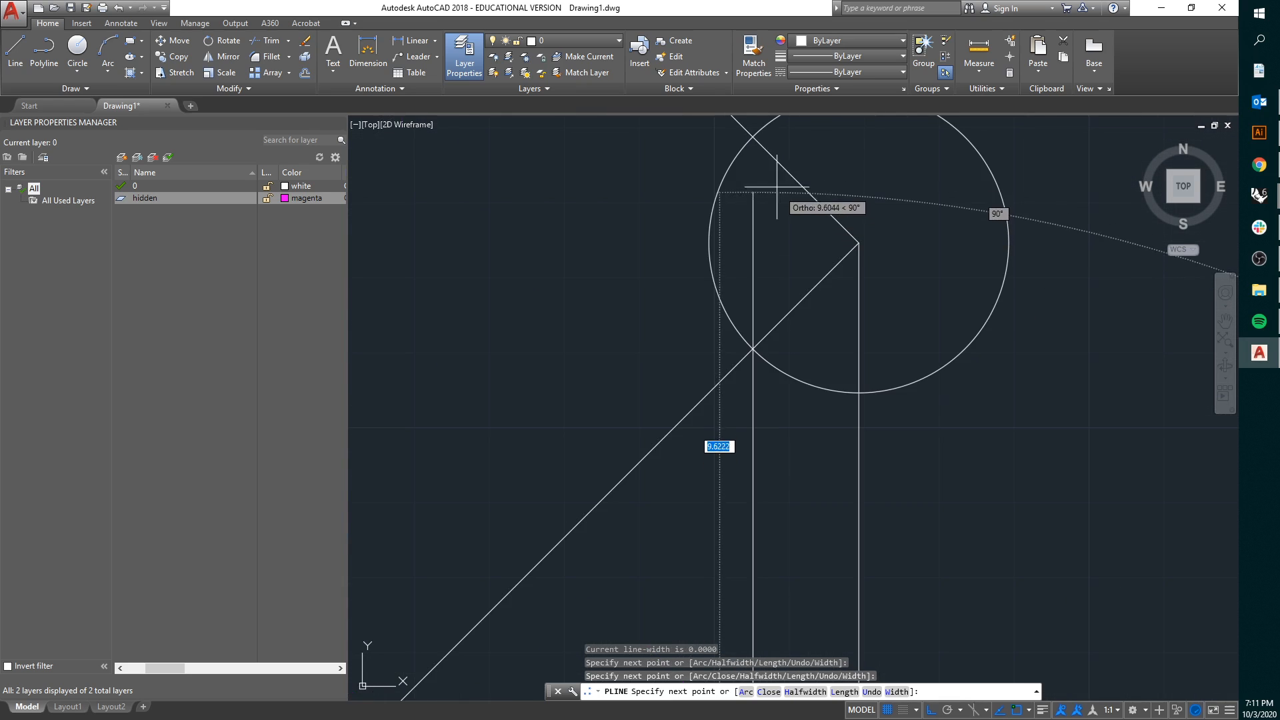
click(754, 137)
scroll(767, 239, down, 7)
scroll(707, 312, up, 6)
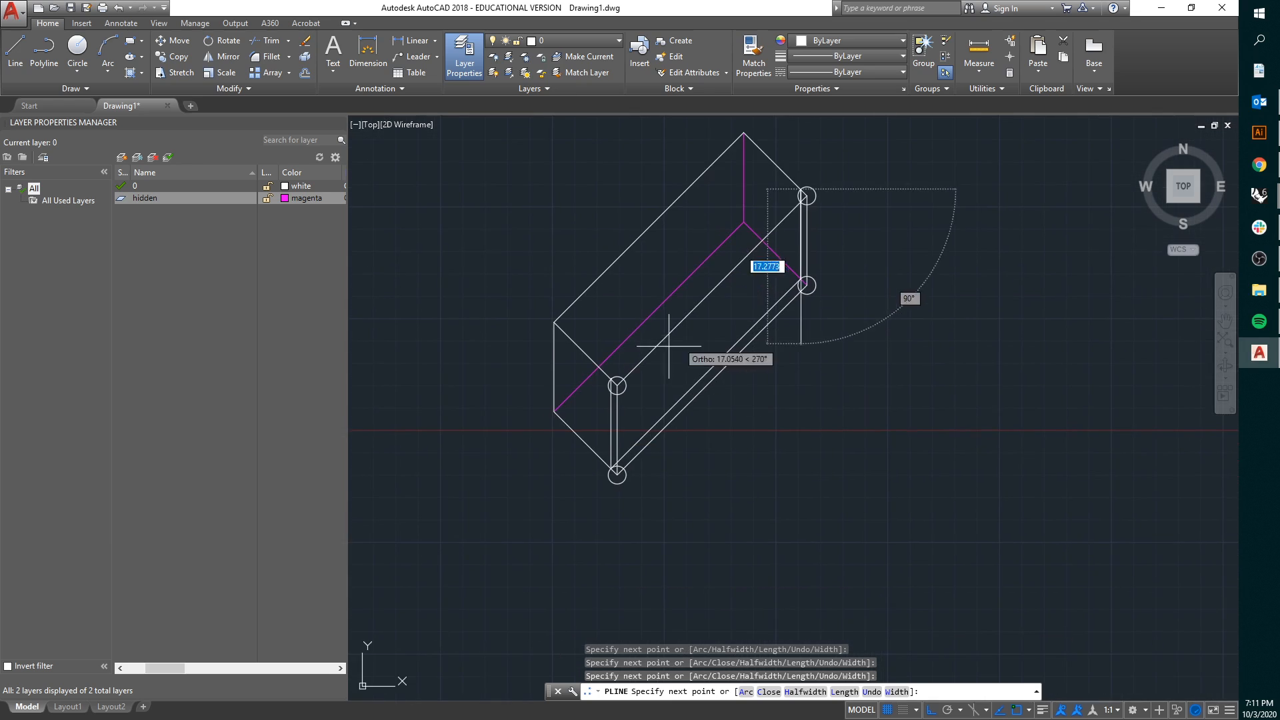
key(Escape)
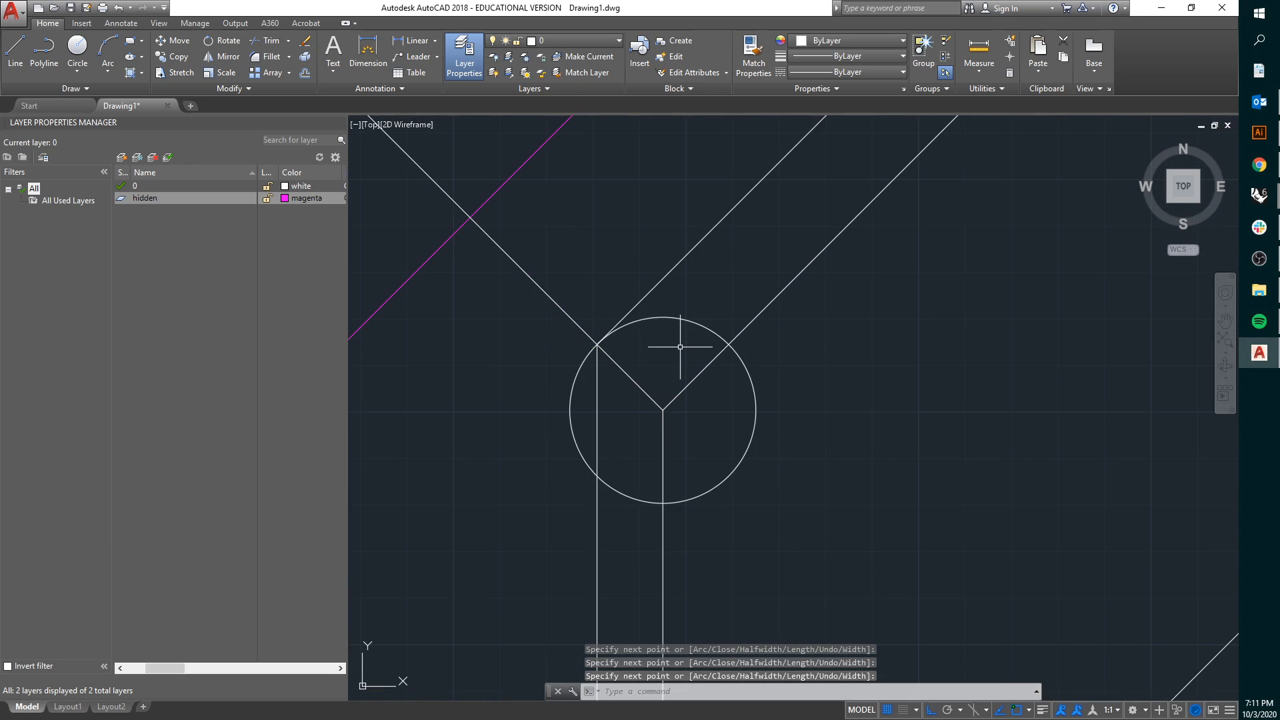
Erase the construction circle at the upper front corner
click(663, 318)
key(Delete)
scroll(635, 367, down, 6)
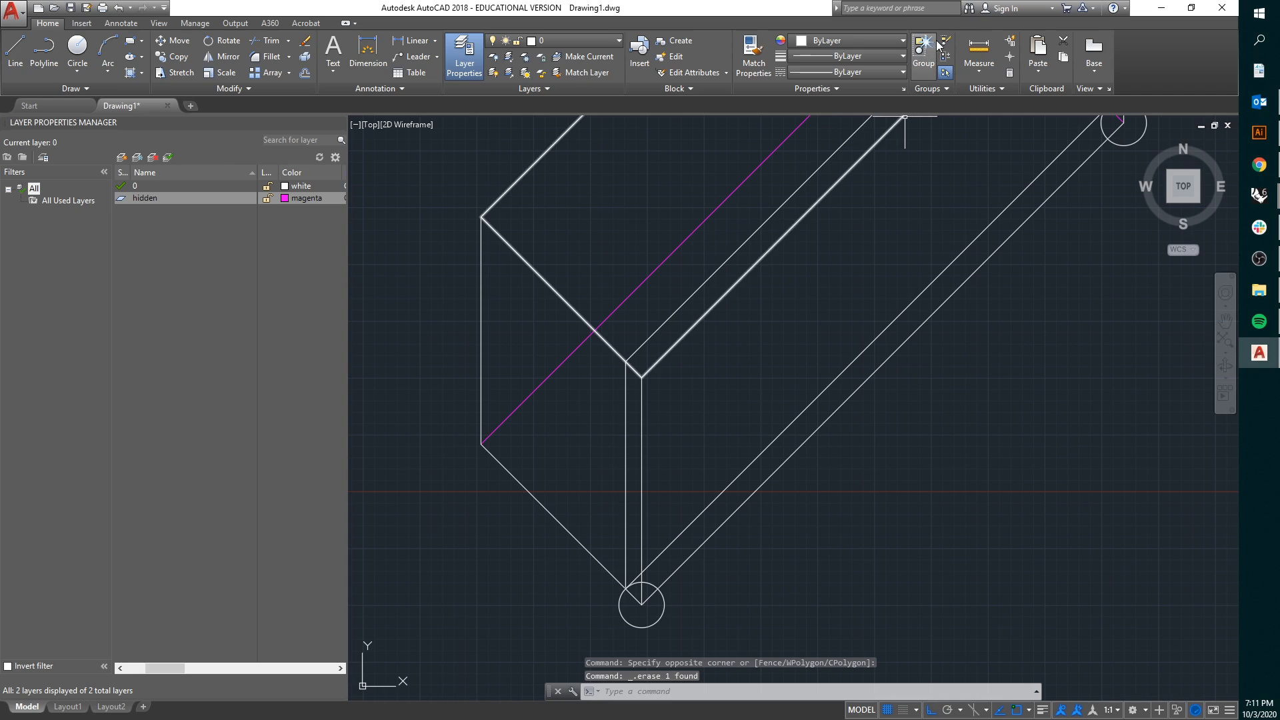
Measure the distance from the upper front corner to the inner outline along the short top edge
click(978, 49)
click(641, 377)
scroll(639, 367, up, 2)
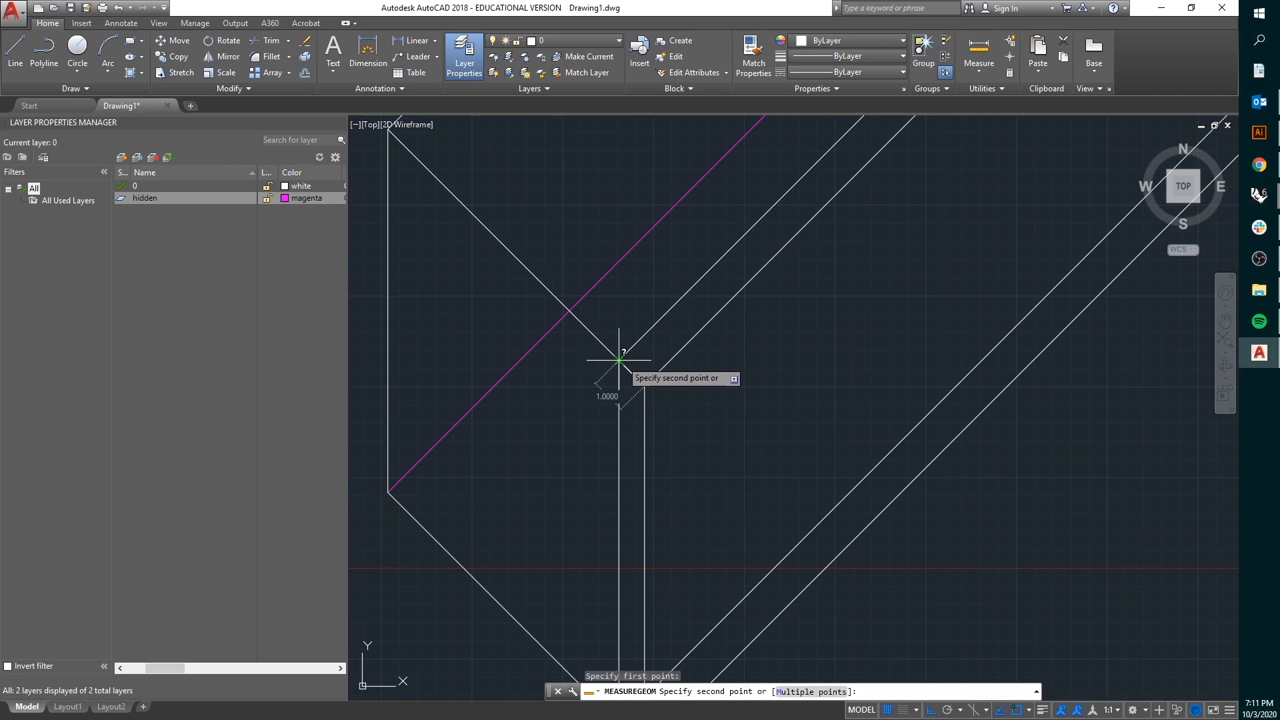
key(Escape)
Erase the construction circle at the lower front corner
scroll(633, 371, down, 4)
middle_drag(637, 442, 642, 412)
scroll(652, 508, up, 1)
click(652, 508)
click(638, 484)
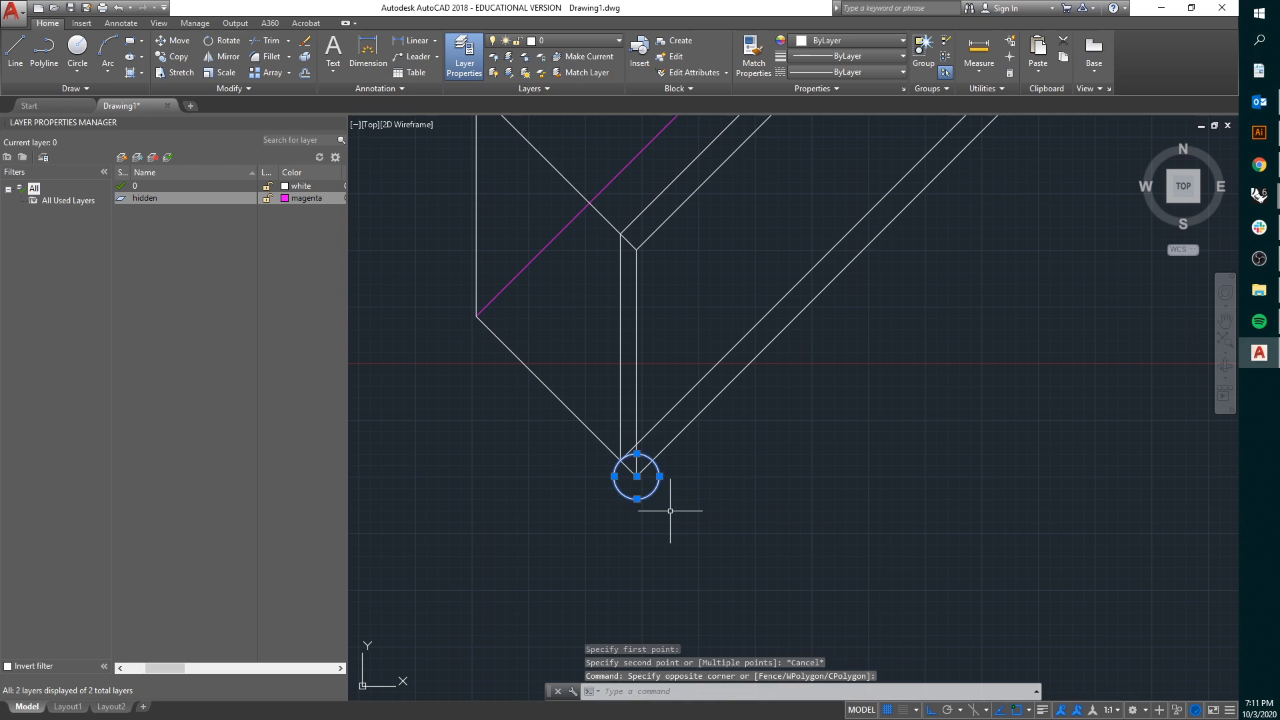
key(Delete)
Erase the construction circles at the lower right and upper right corners
scroll(680, 508, down, 2)
middle_drag(687, 507, 662, 550)
scroll(827, 337, up, 7)
click(877, 445)
click(852, 364)
key(Delete)
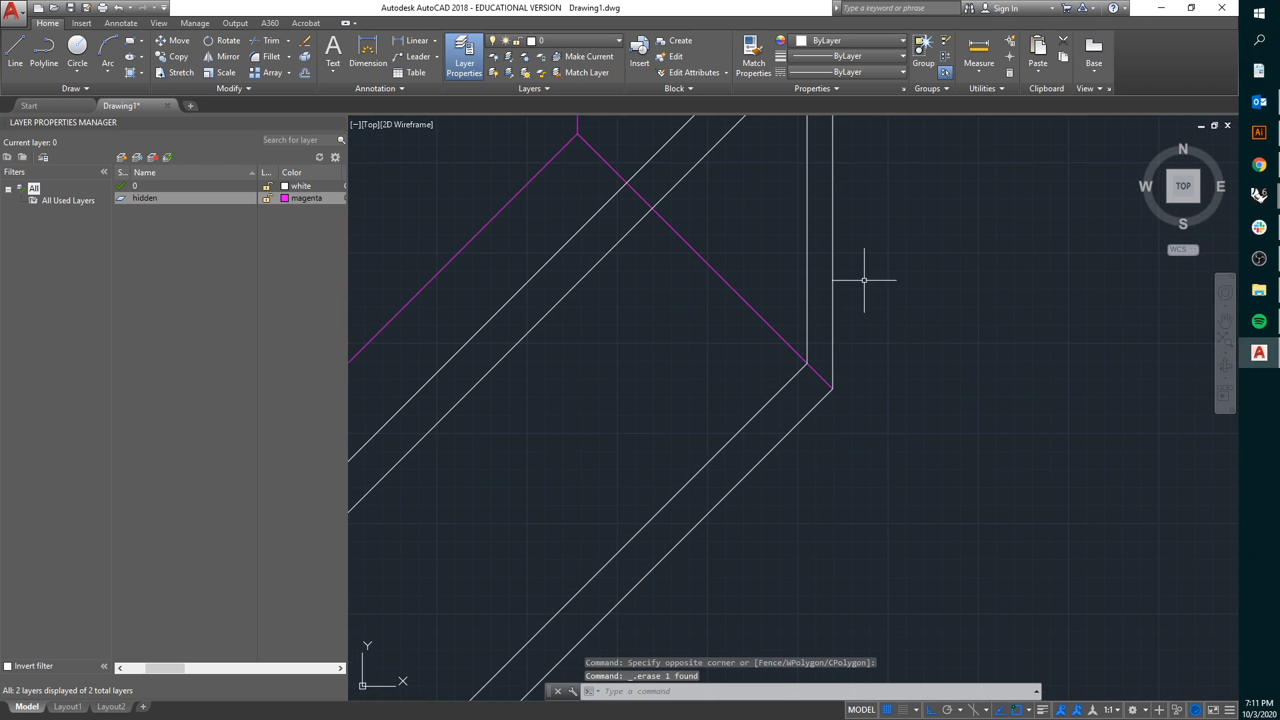
middle_drag(886, 165, 865, 289)
click(865, 289)
click(830, 143)
key(Delete)
scroll(873, 334, down, 6)
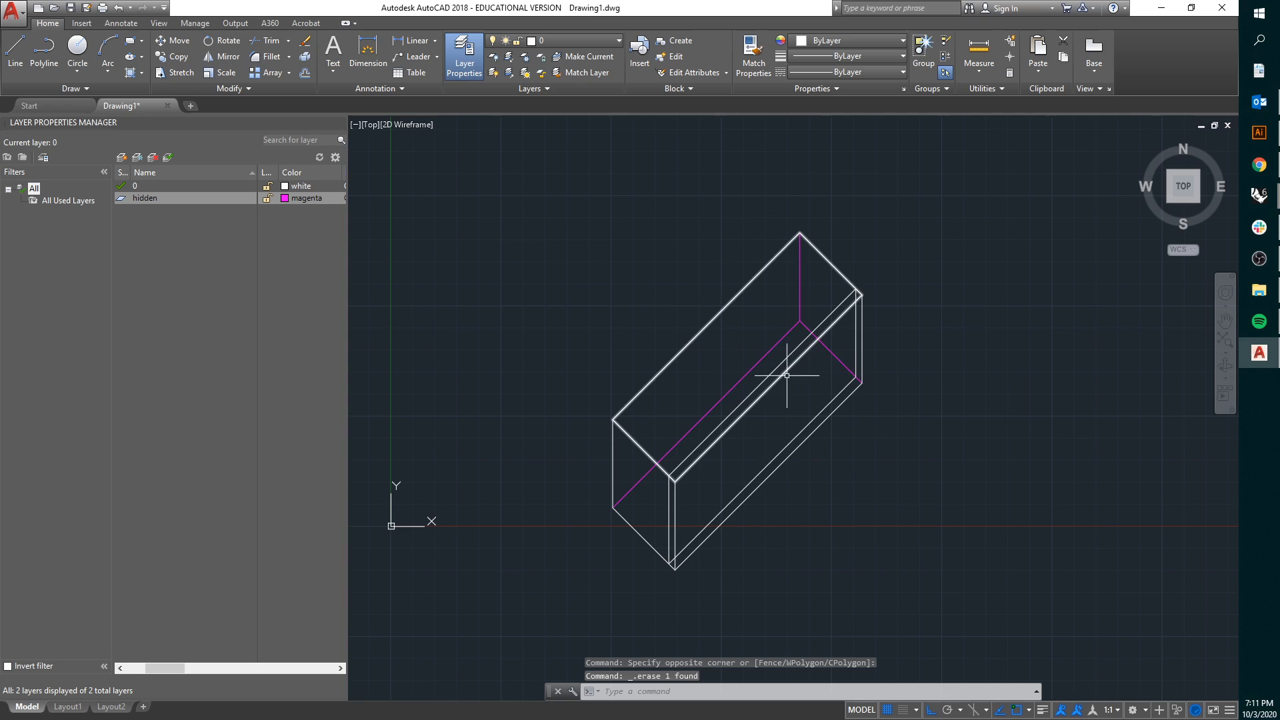
Try marking the wall thickness with circles of radius 1 at the upper left, lower left and hidden rear corners
scroll(677, 503, up, 2)
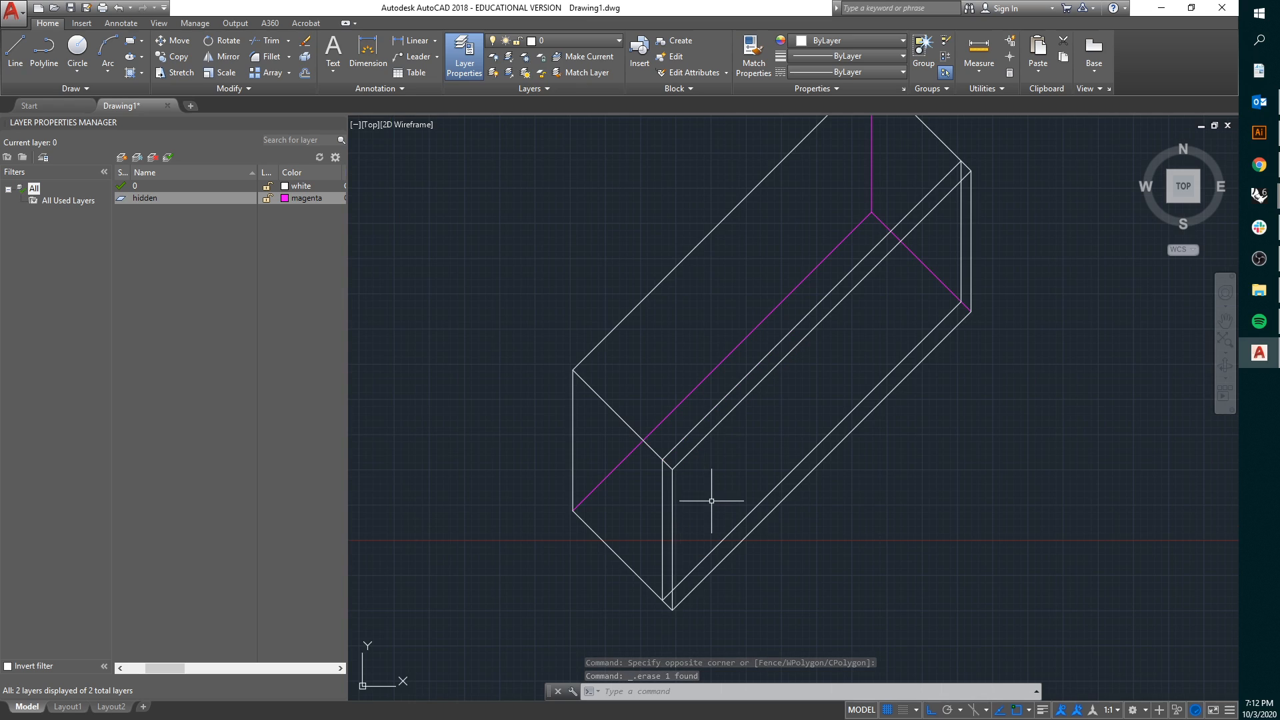
click(44, 52)
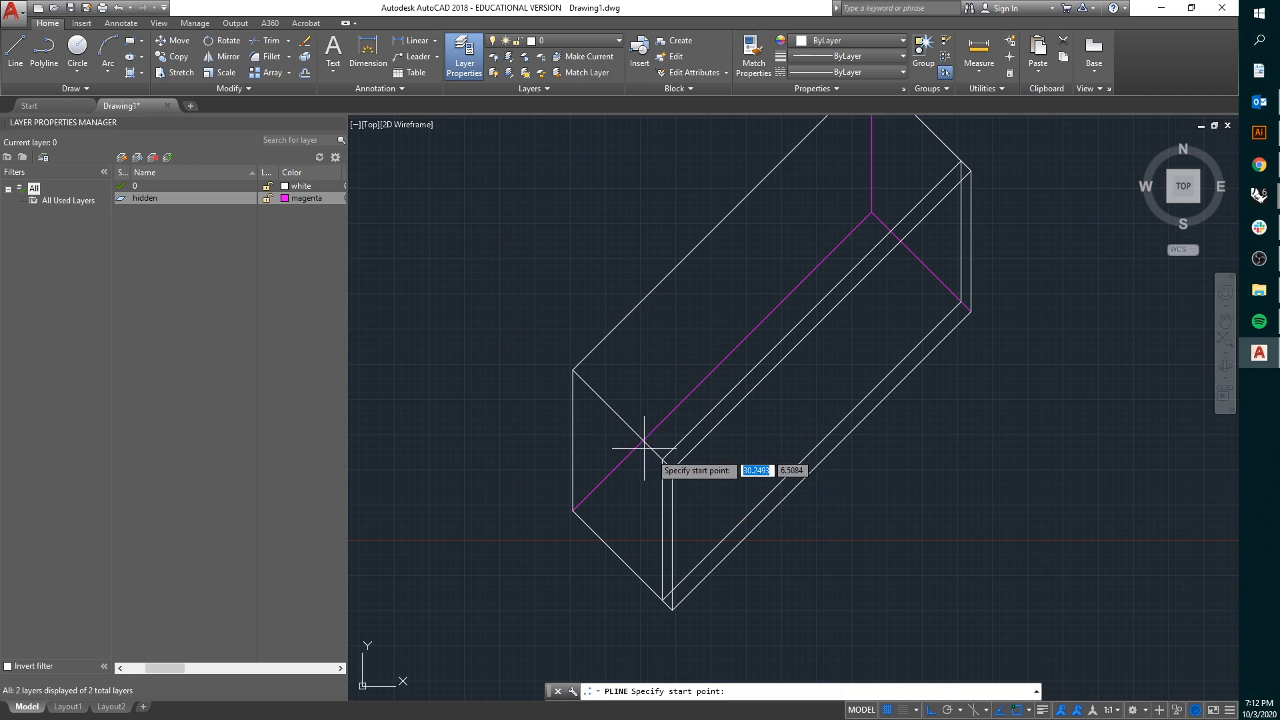
key(Escape)
click(77, 47)
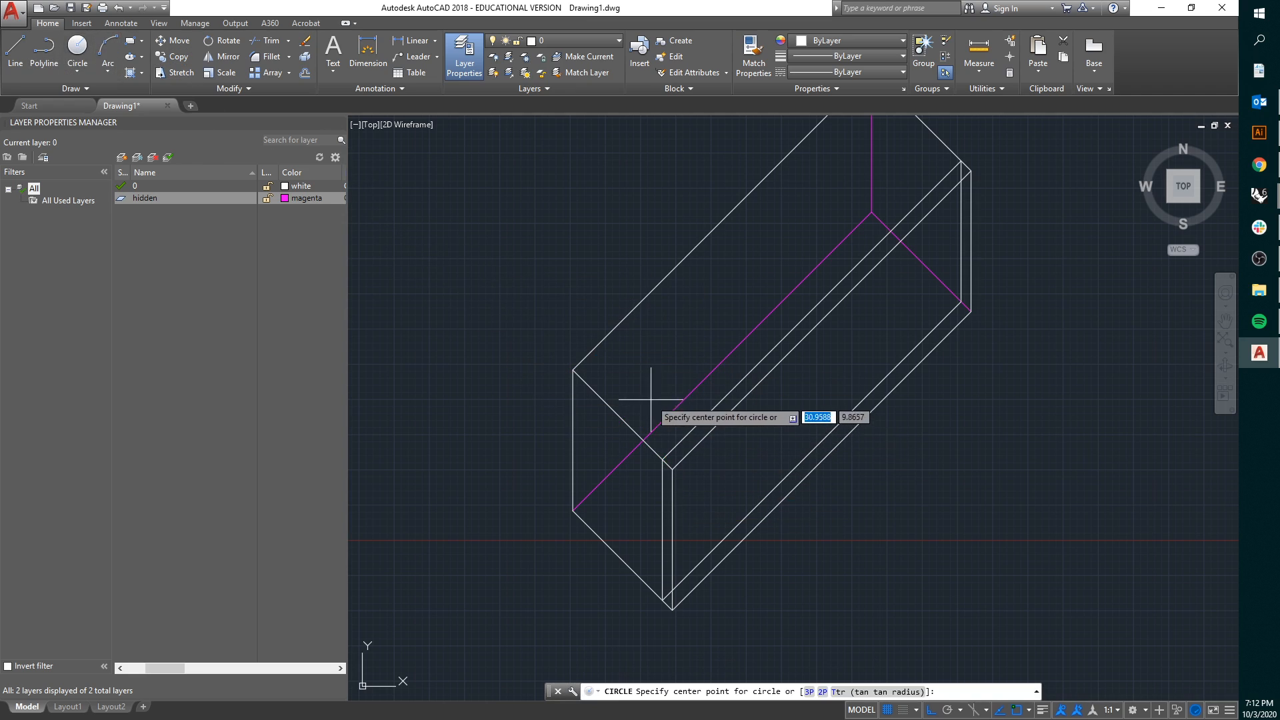
click(573, 370)
key(Return)
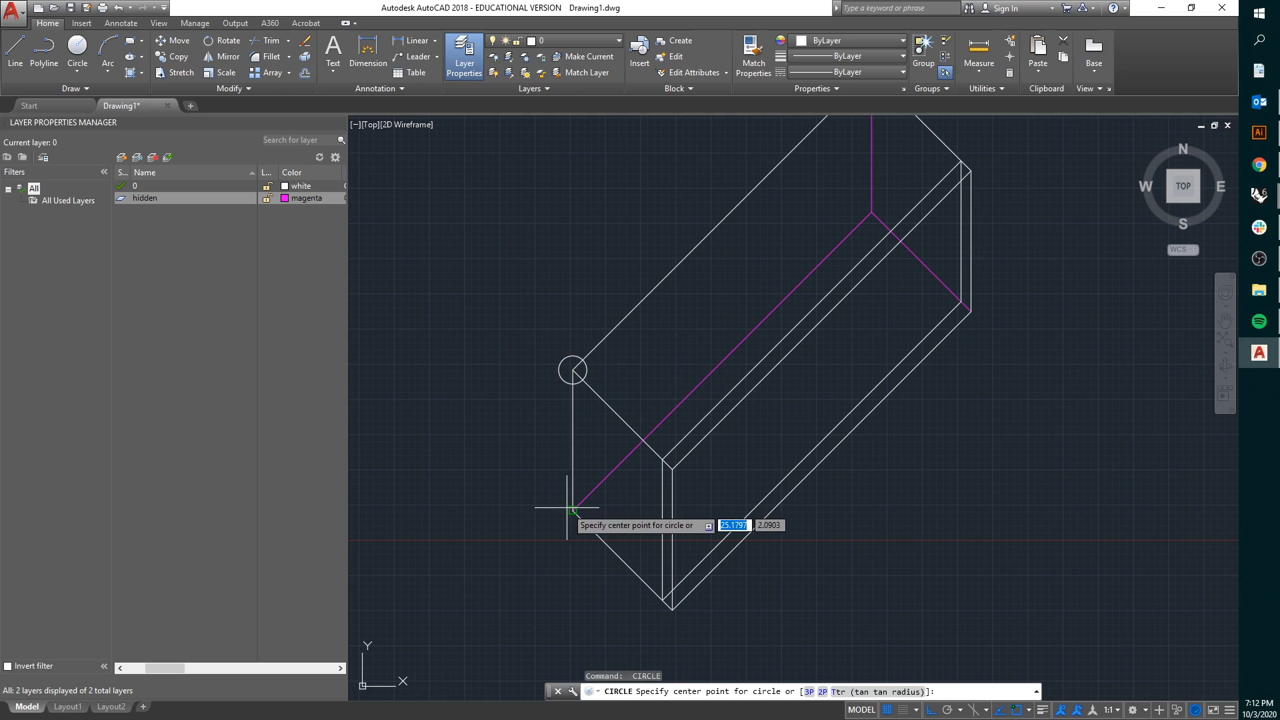
click(572, 510)
key(Return)
key(Return)
click(872, 214)
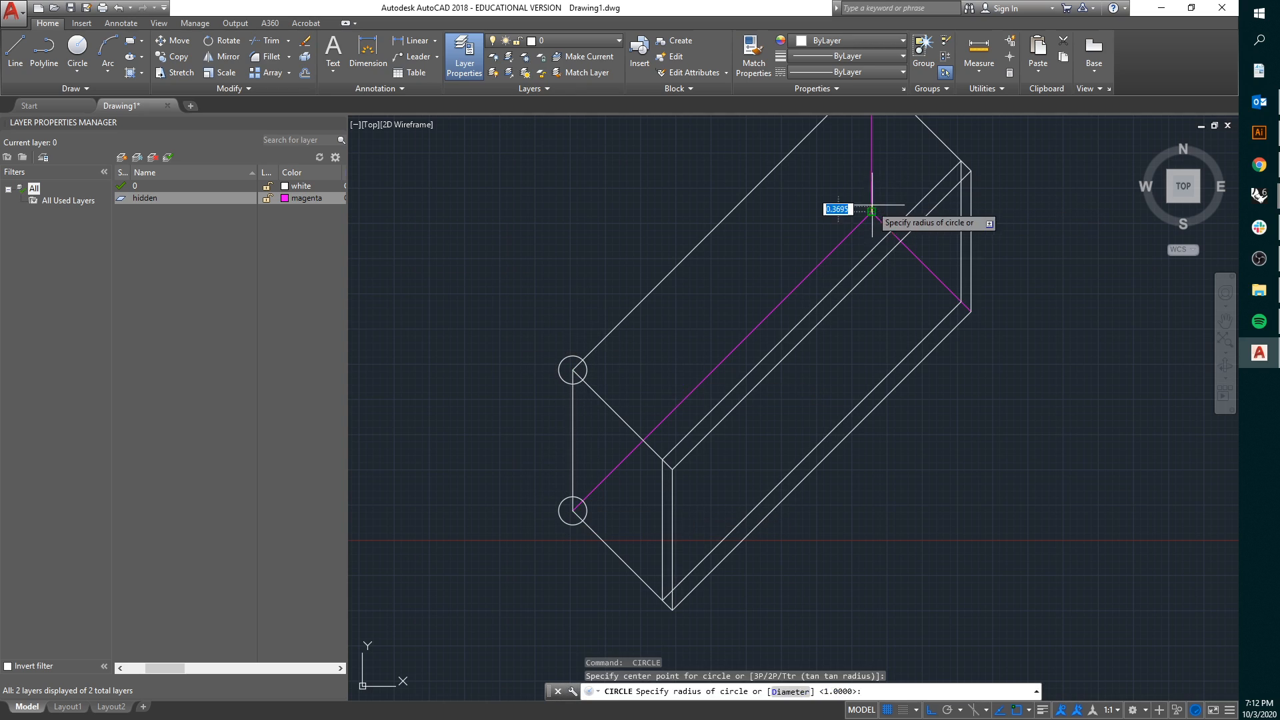
key(Escape)
Erase the two construction circles at the upper left and lower left corners
click(563, 514)
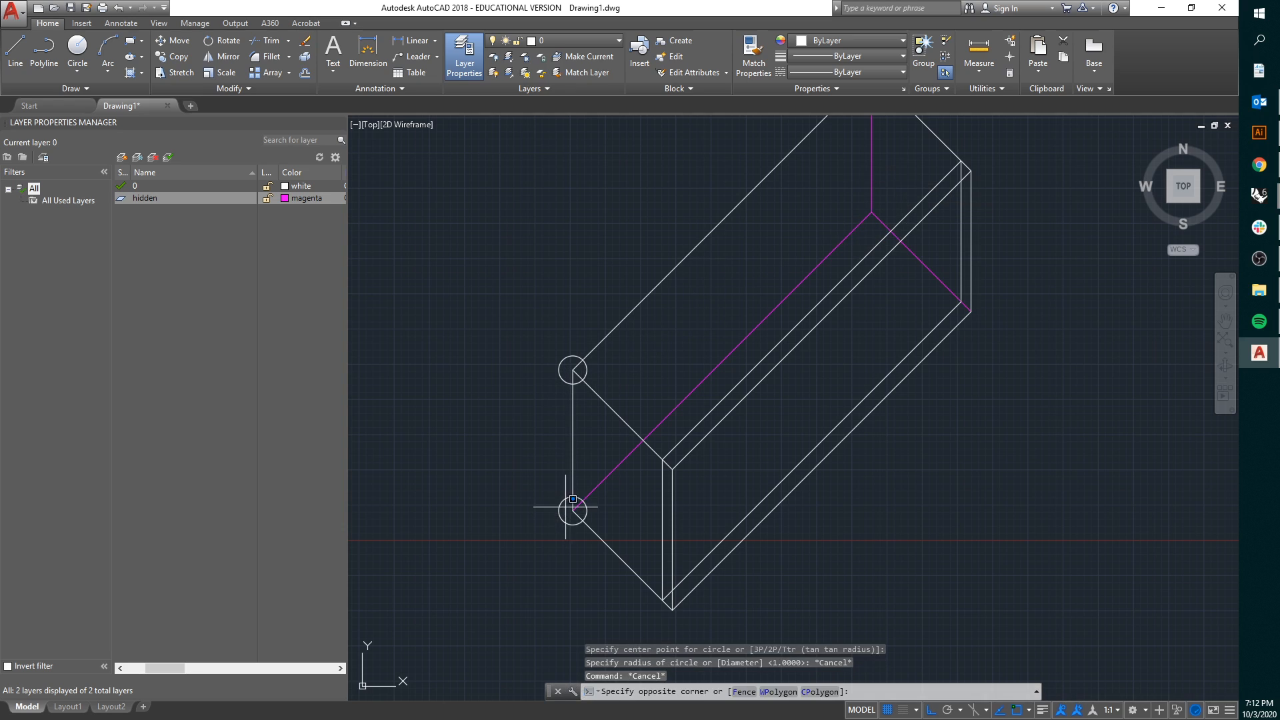
click(531, 360)
key(Delete)
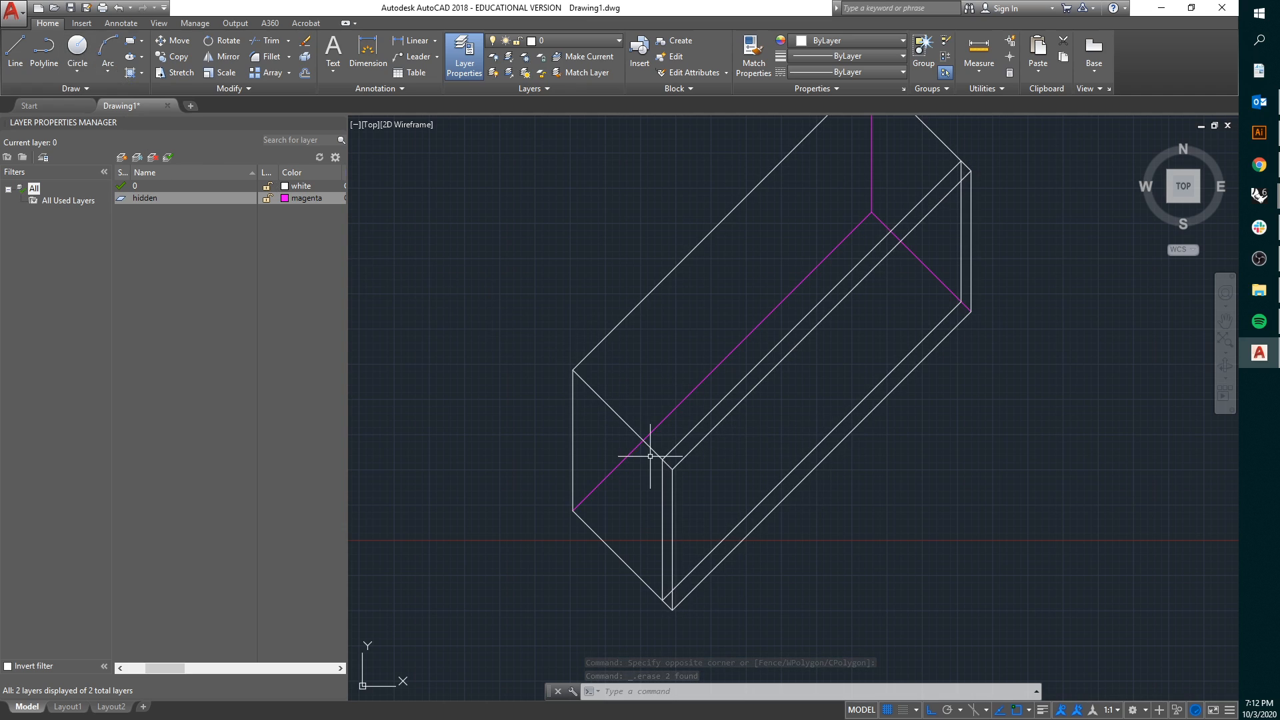
Set polar tracking to 45° increments and start a polyline at the upper left front corner with a 1-unit segment along the front top edge
click(960, 711)
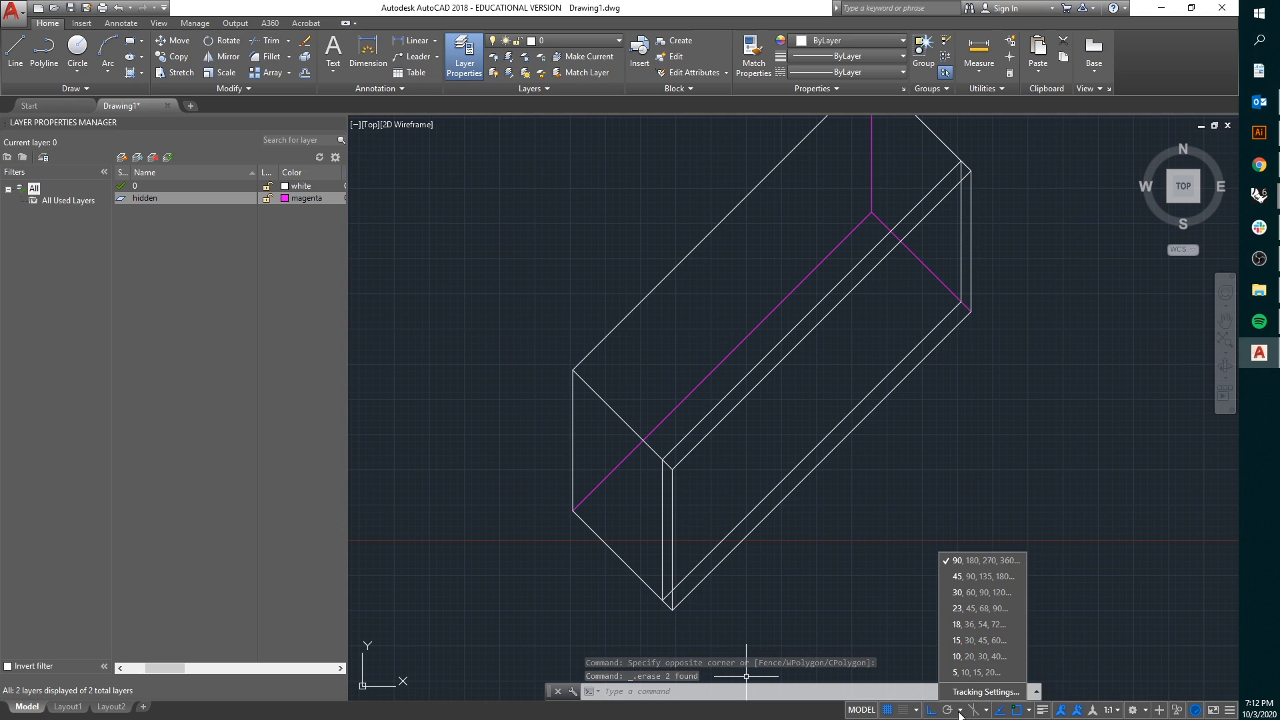
click(962, 576)
click(44, 50)
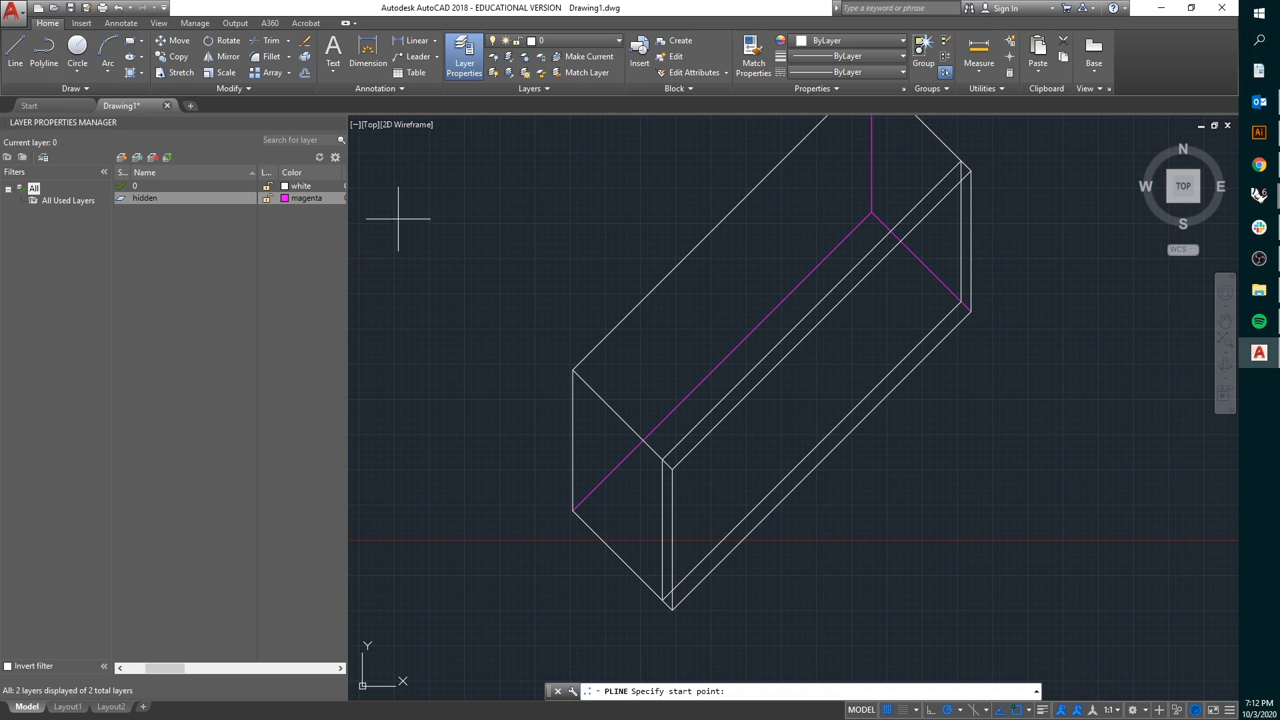
click(583, 362)
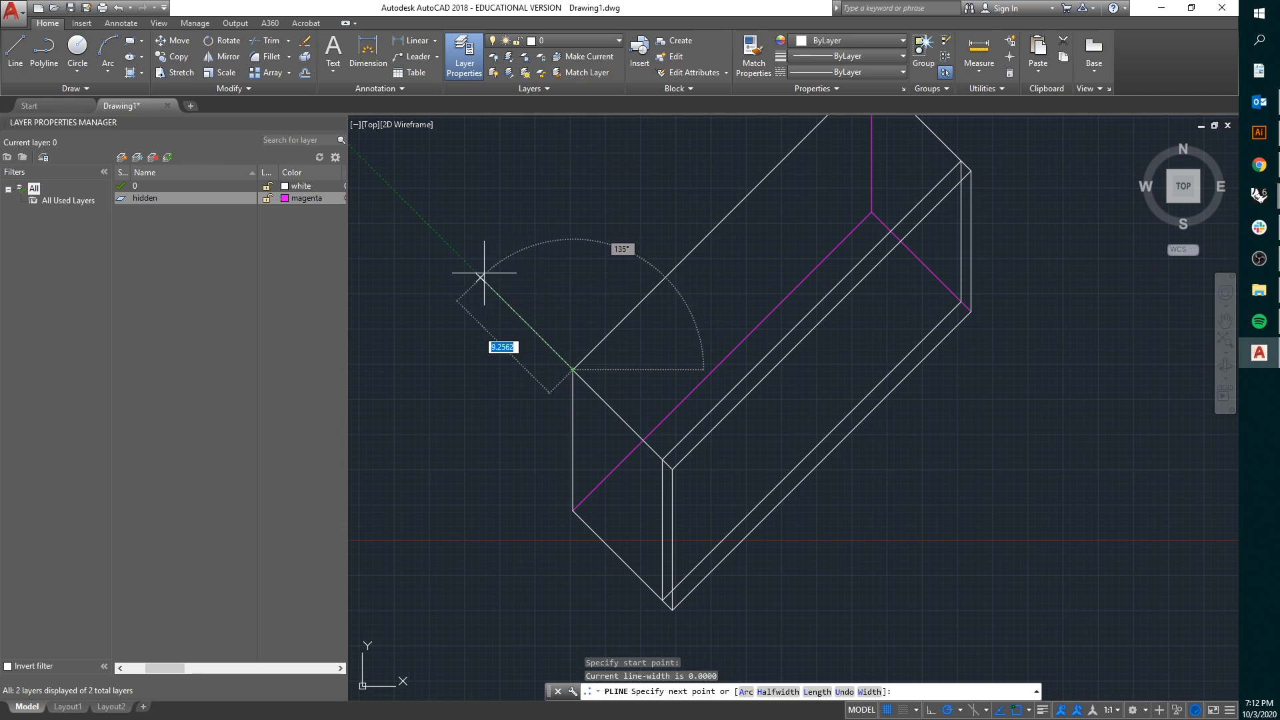
scroll(627, 387, up, 3)
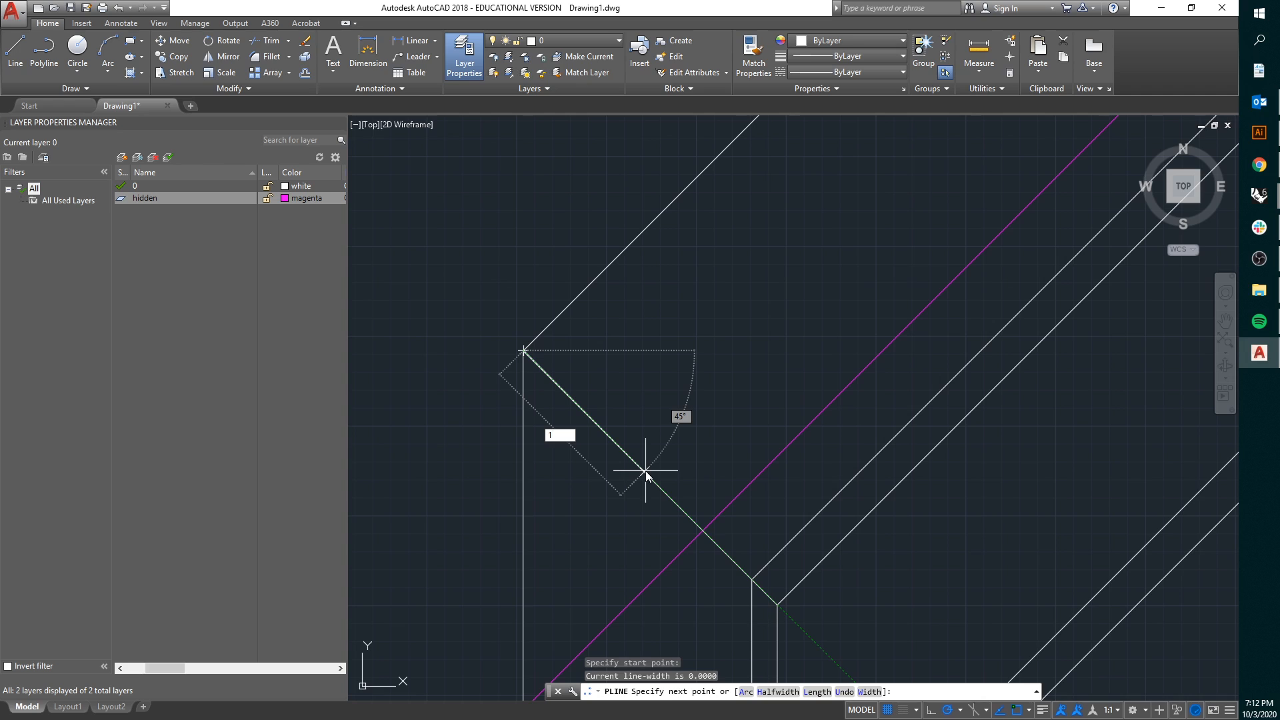
text(1')
key(BackSpace)
text(1)
key(Return)
Continue the polyline along the left wall's inner top edge, down the rear, back along the bottom and up to the inner front corner
scroll(600, 405, down, 2)
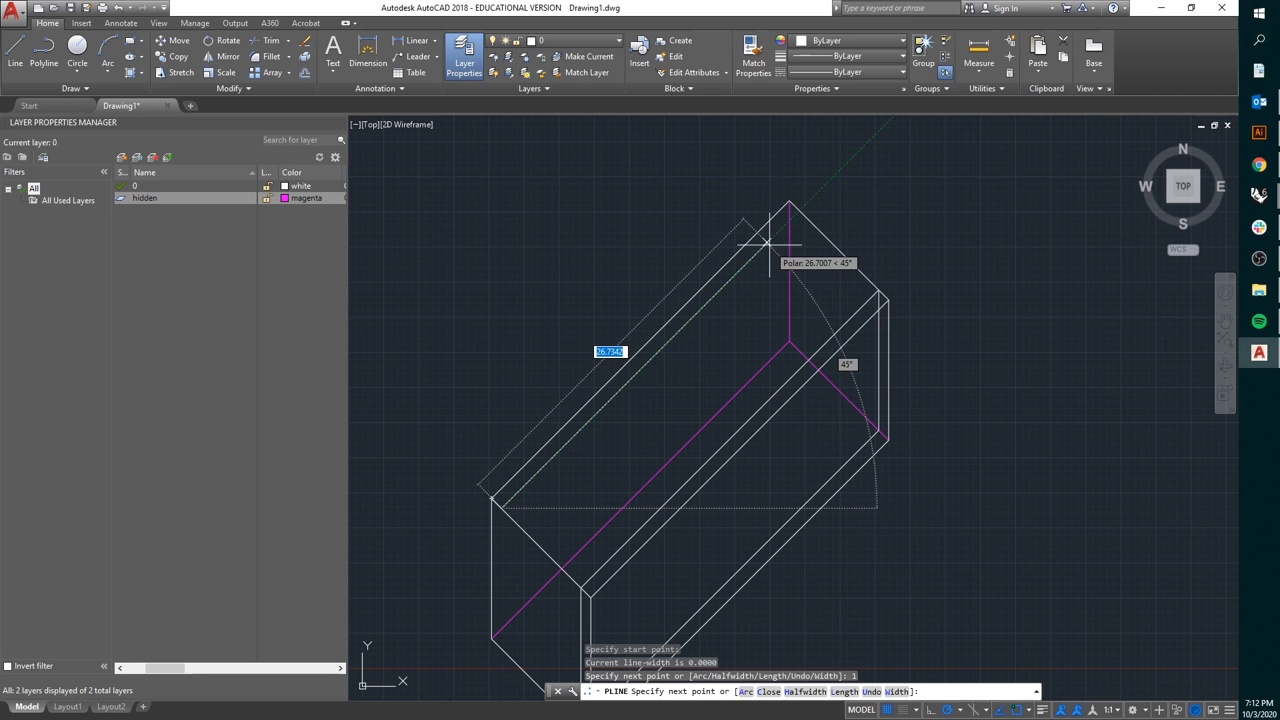
scroll(793, 195, up, 6)
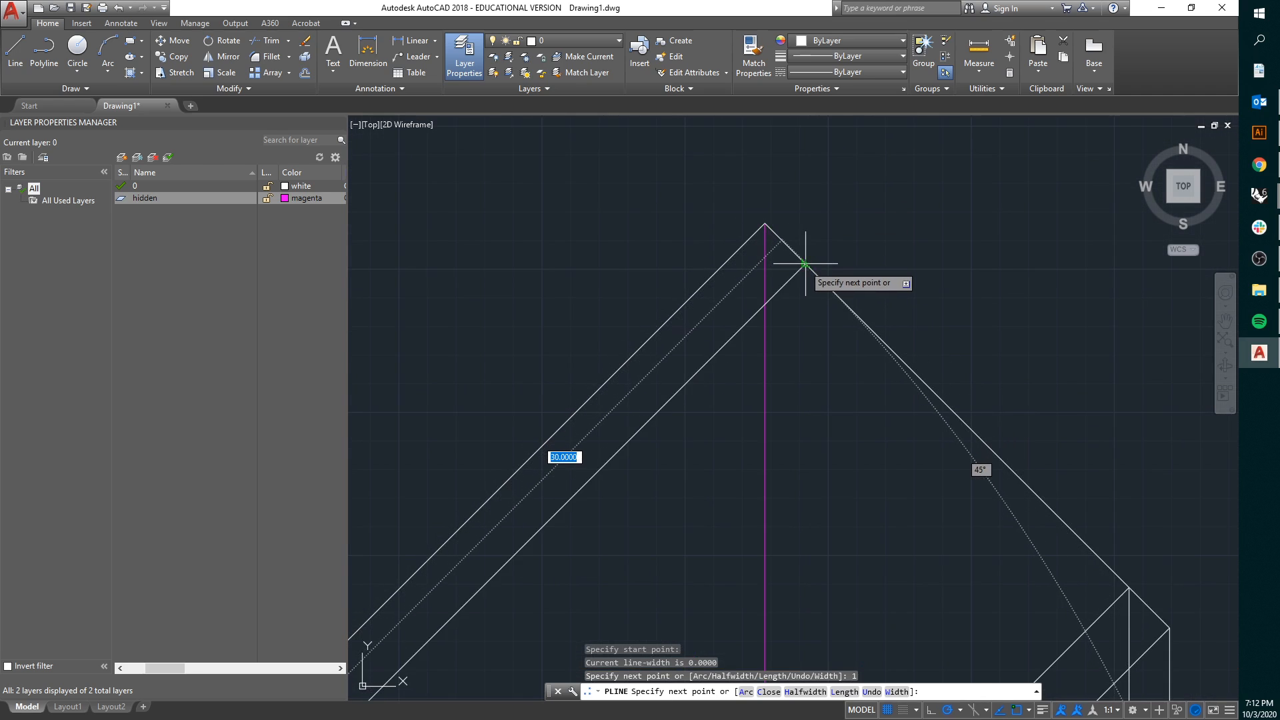
click(806, 264)
scroll(854, 215, down, 3)
scroll(850, 362, up, 1)
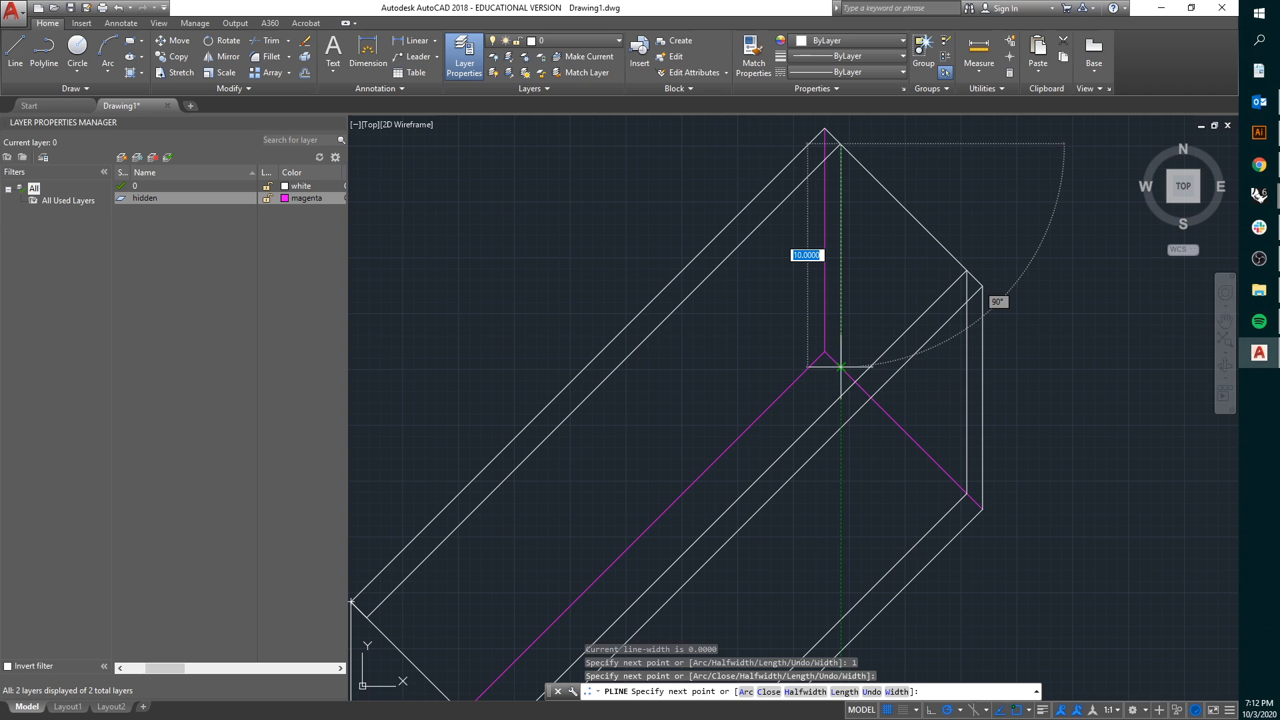
click(841, 366)
scroll(860, 327, down, 2)
middle_drag(768, 420, 861, 247)
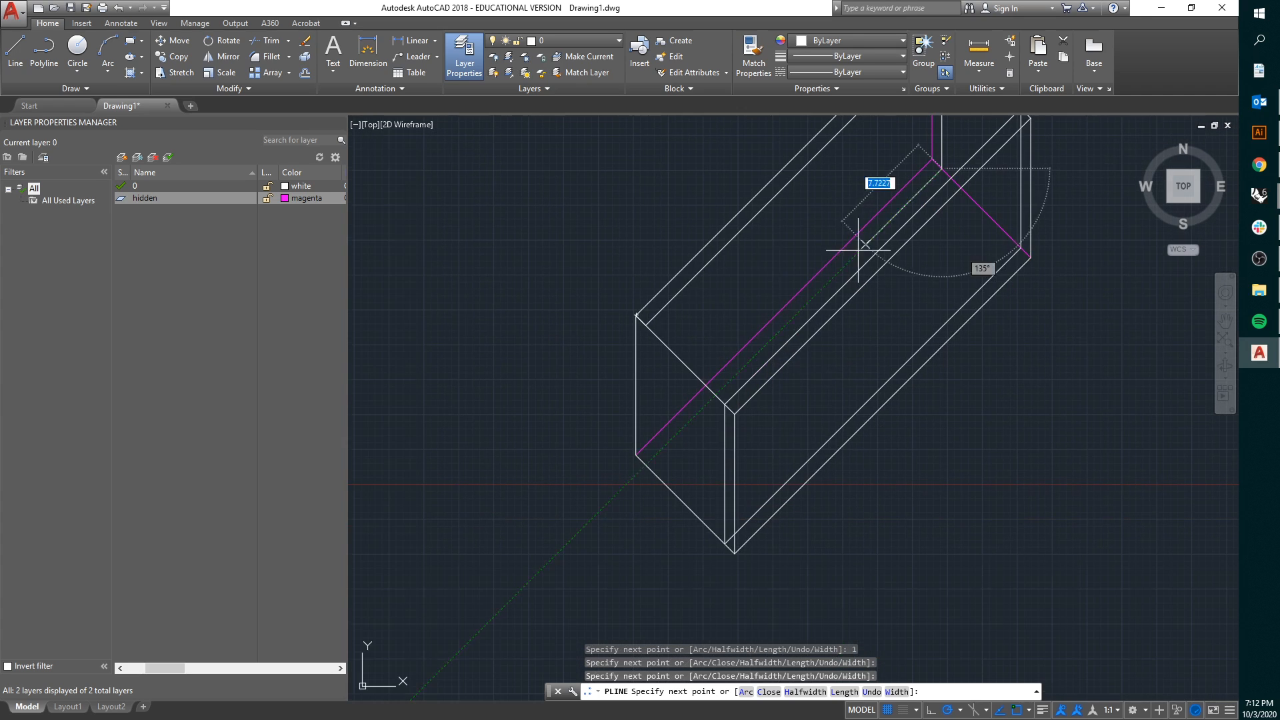
click(646, 464)
scroll(645, 362, up, 2)
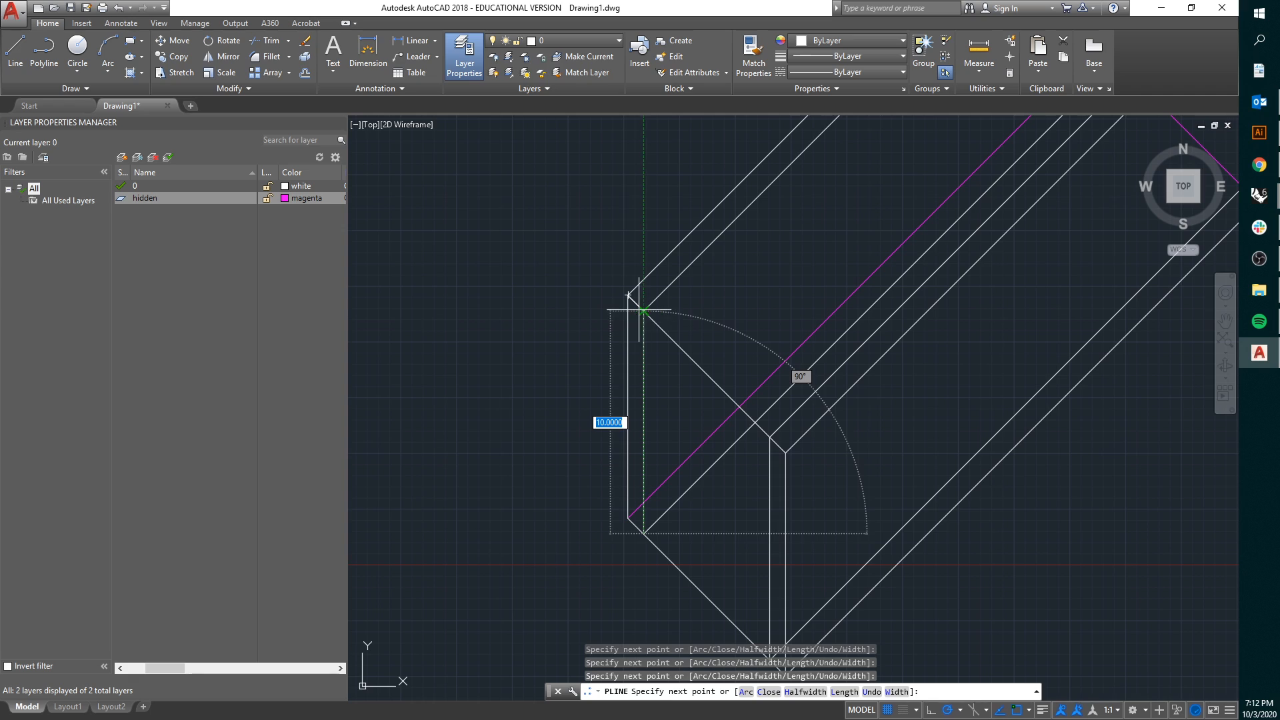
click(645, 324)
key(Return)
Explode the left wall's inner outline and erase its short 1-unit segment on the front top edge
click(633, 297)
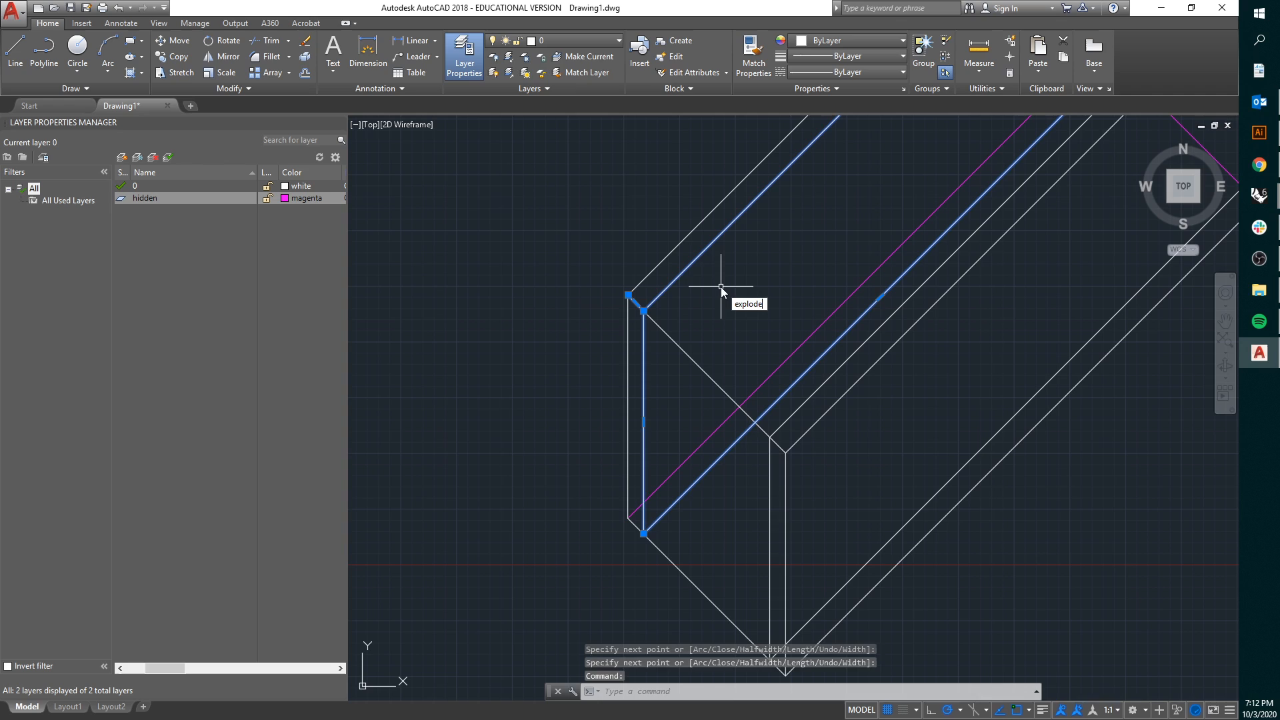
key(Return)
click(600, 274)
click(663, 334)
key(Delete)
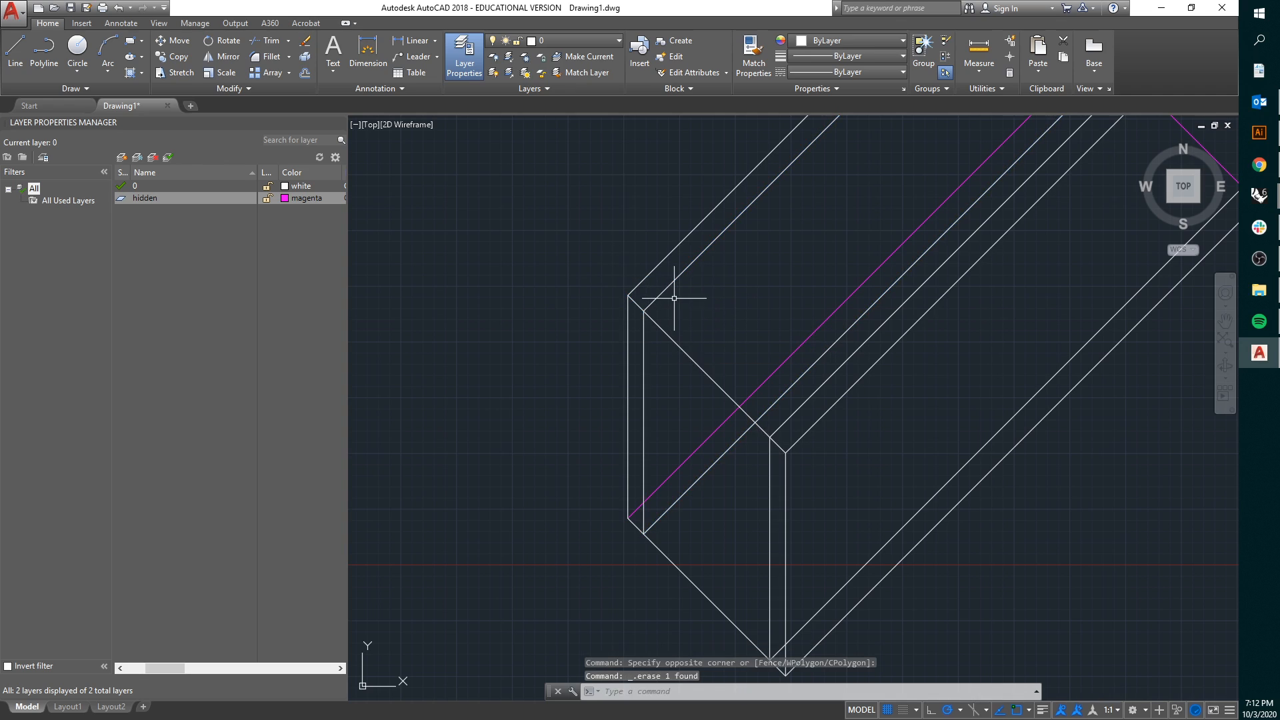
click(662, 277)
key(Escape)
key(Escape)
key(Escape)
scroll(680, 400, down, 4)
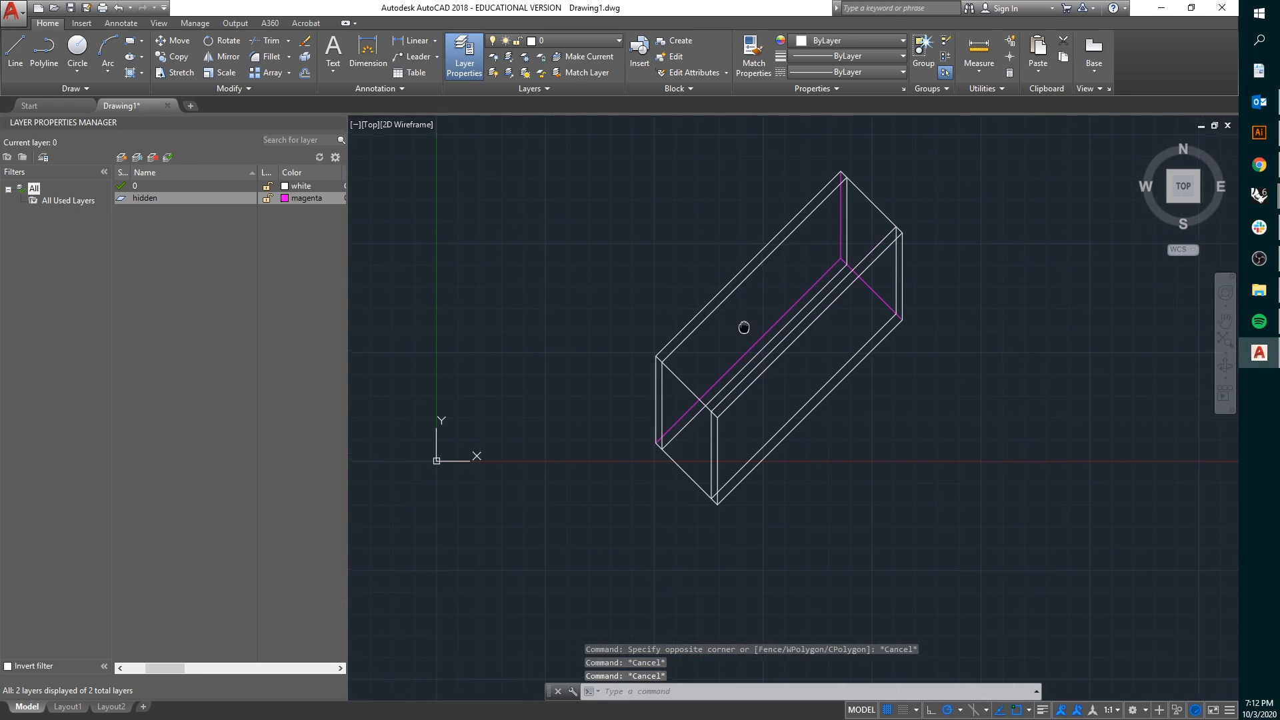
middle_drag(744, 328, 728, 337)
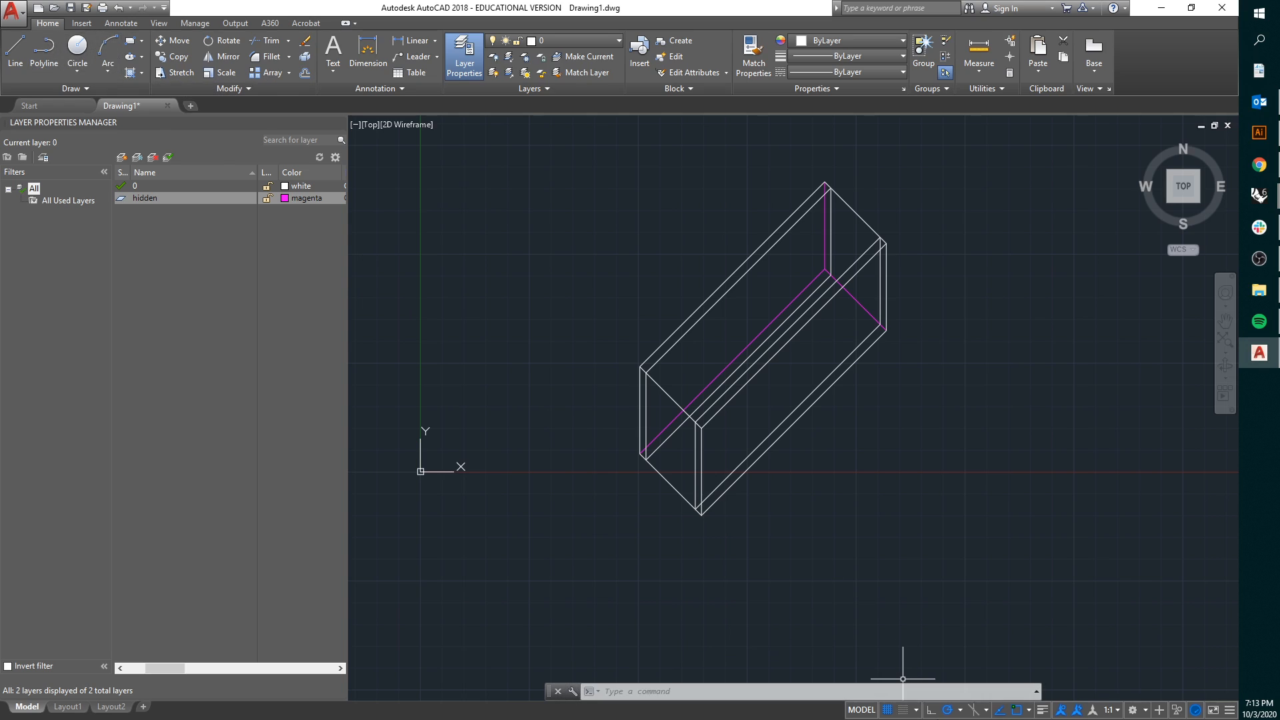
Try starting a lowered rim polyline with a 1-unit segment straight down from the left wall's inner top front corner, using 45° polar tracking
click(961, 711)
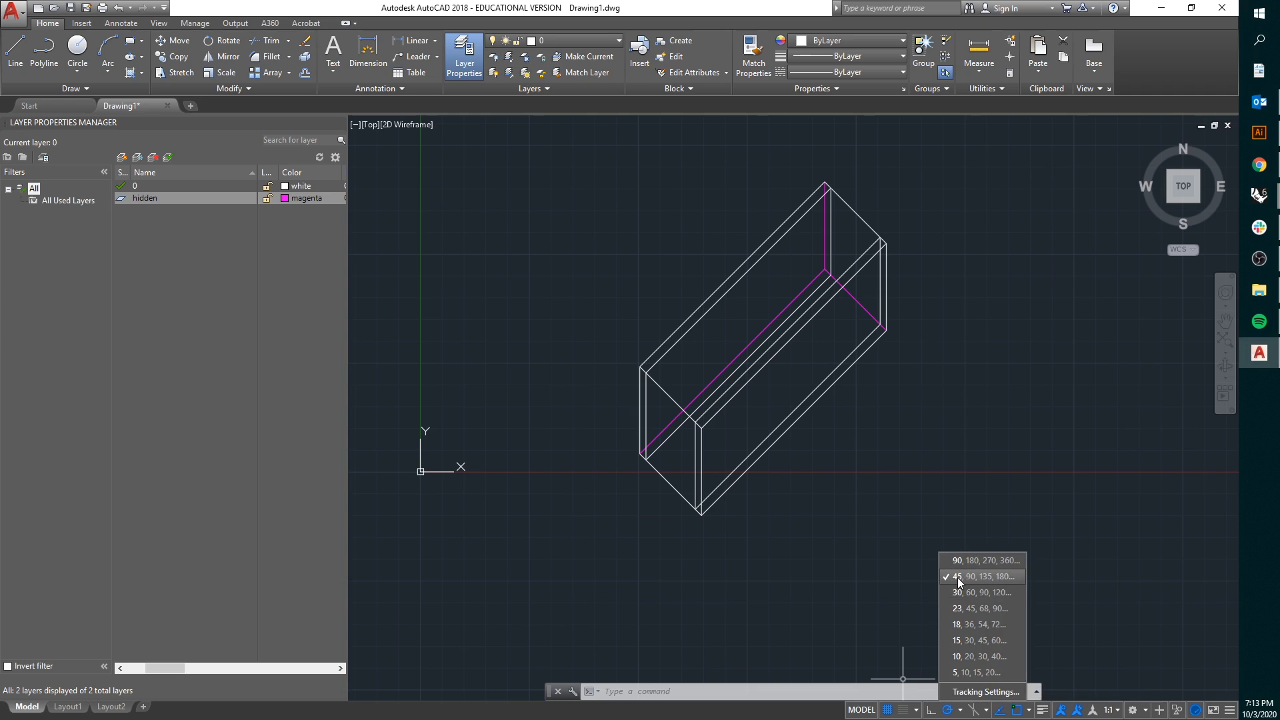
click(977, 577)
scroll(742, 448, up, 3)
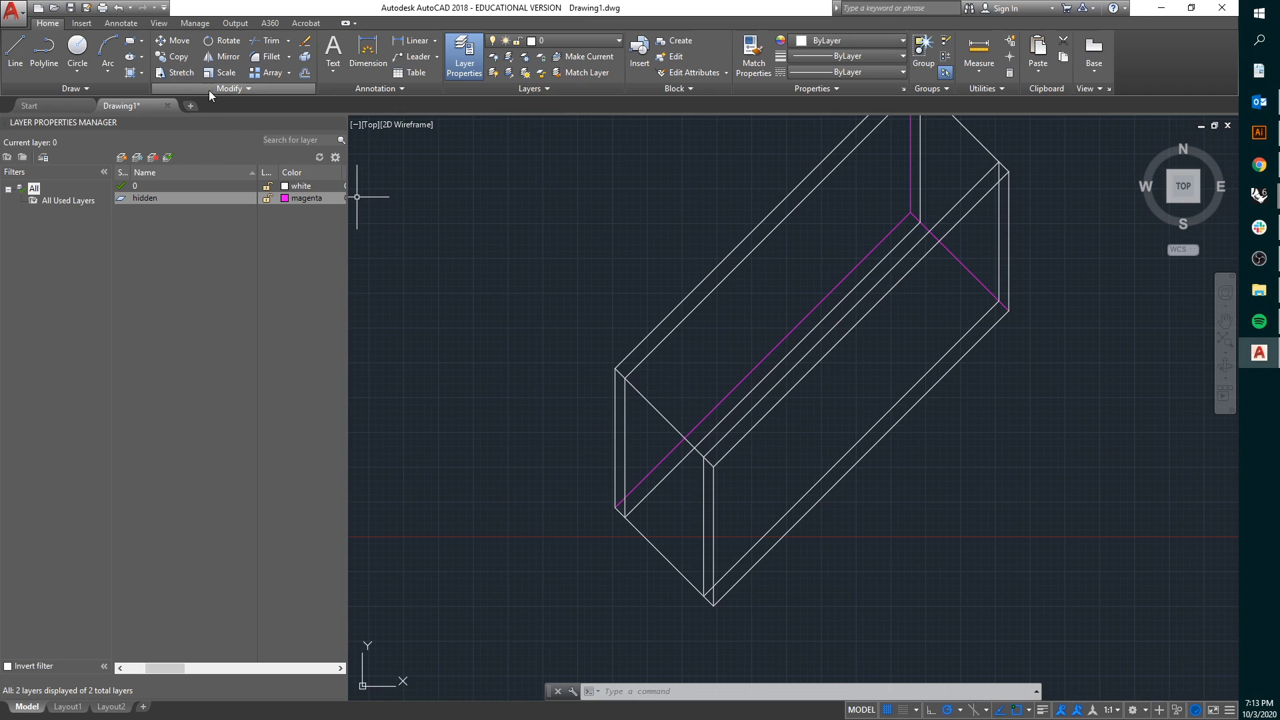
click(44, 51)
scroll(636, 398, up, 4)
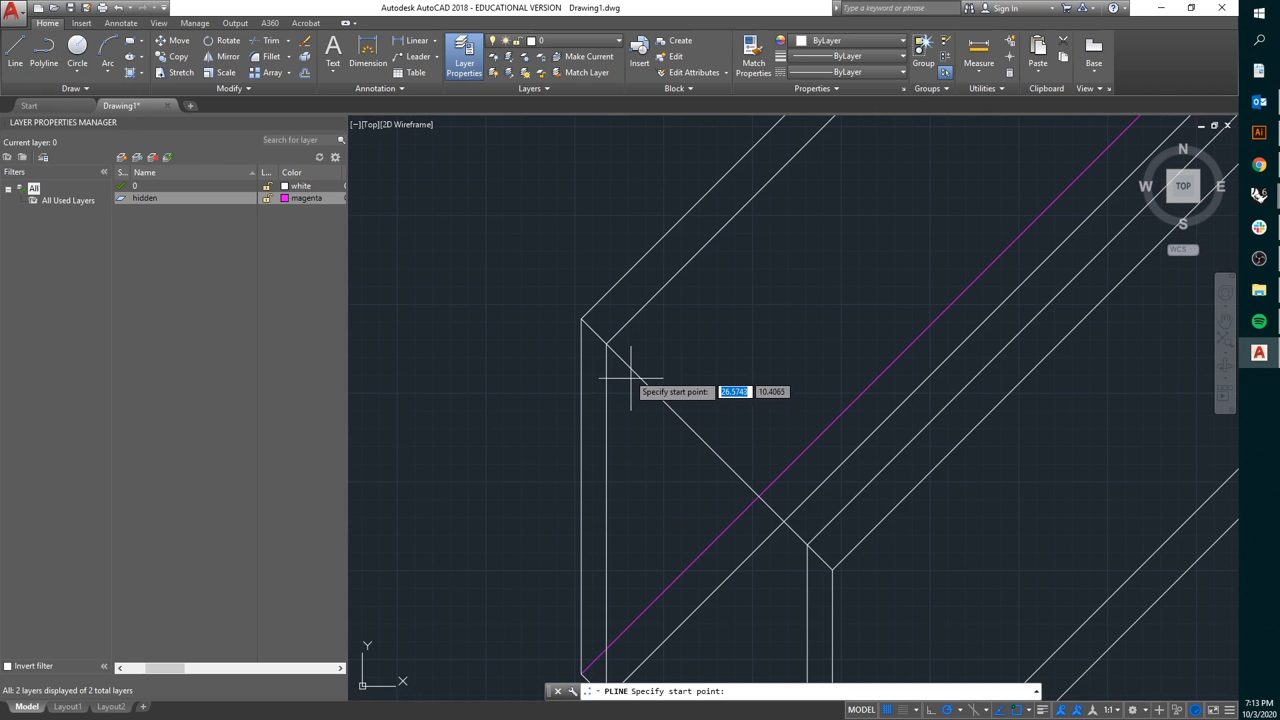
click(607, 344)
text(1)
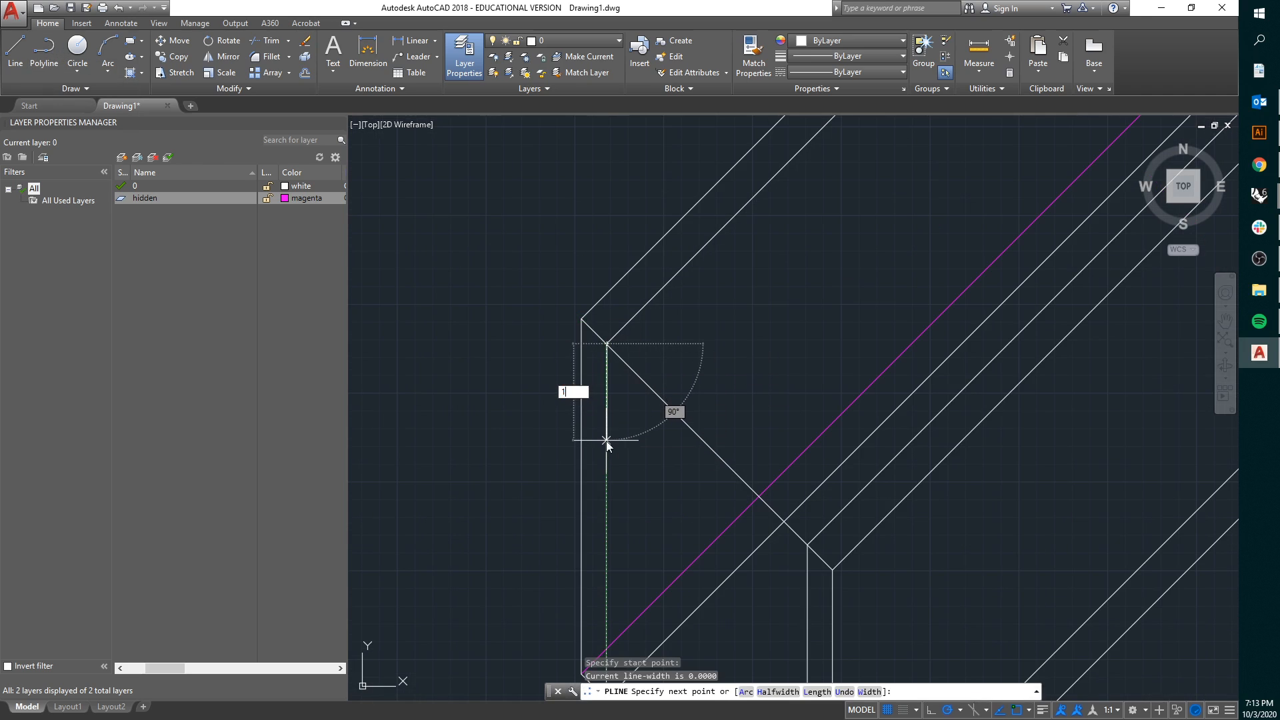
key(Return)
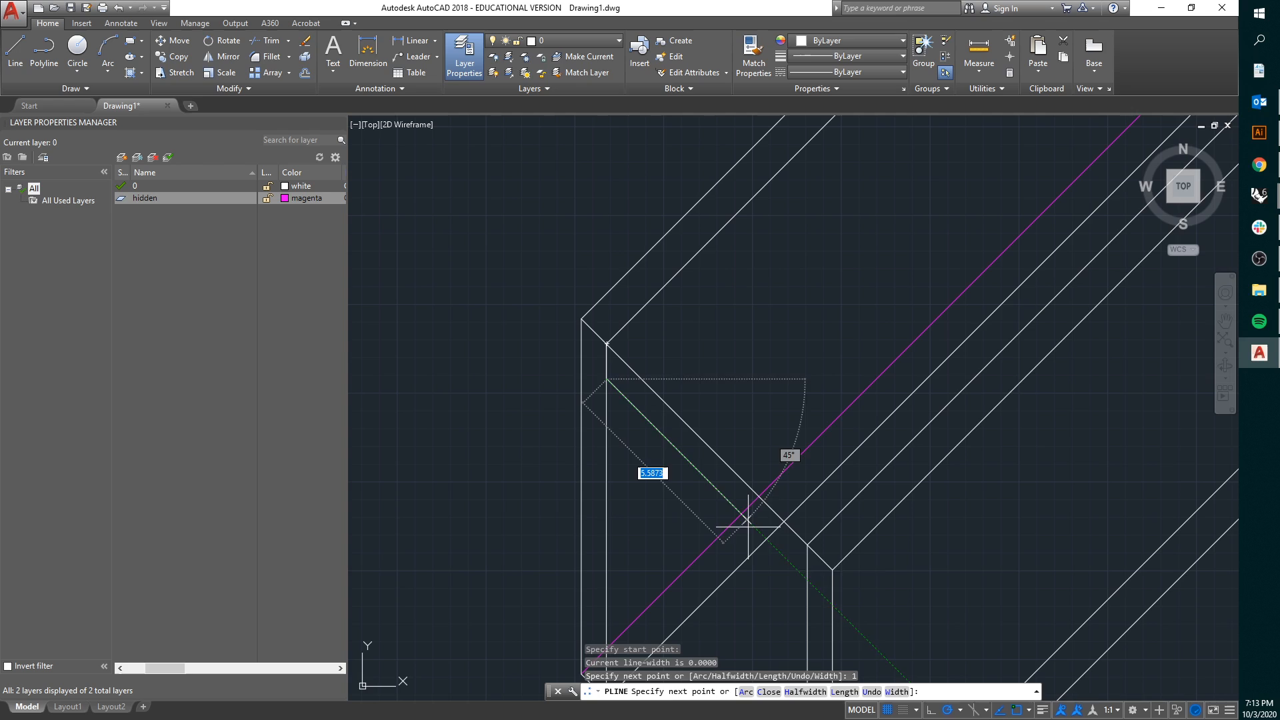
Try running the rim polyline across the front, along the right wall's inner face, across the rear and back to its lowered front corner
click(808, 579)
scroll(1118, 260, down, 1)
middle_drag(1118, 260, 705, 515)
scroll(995, 251, up, 3)
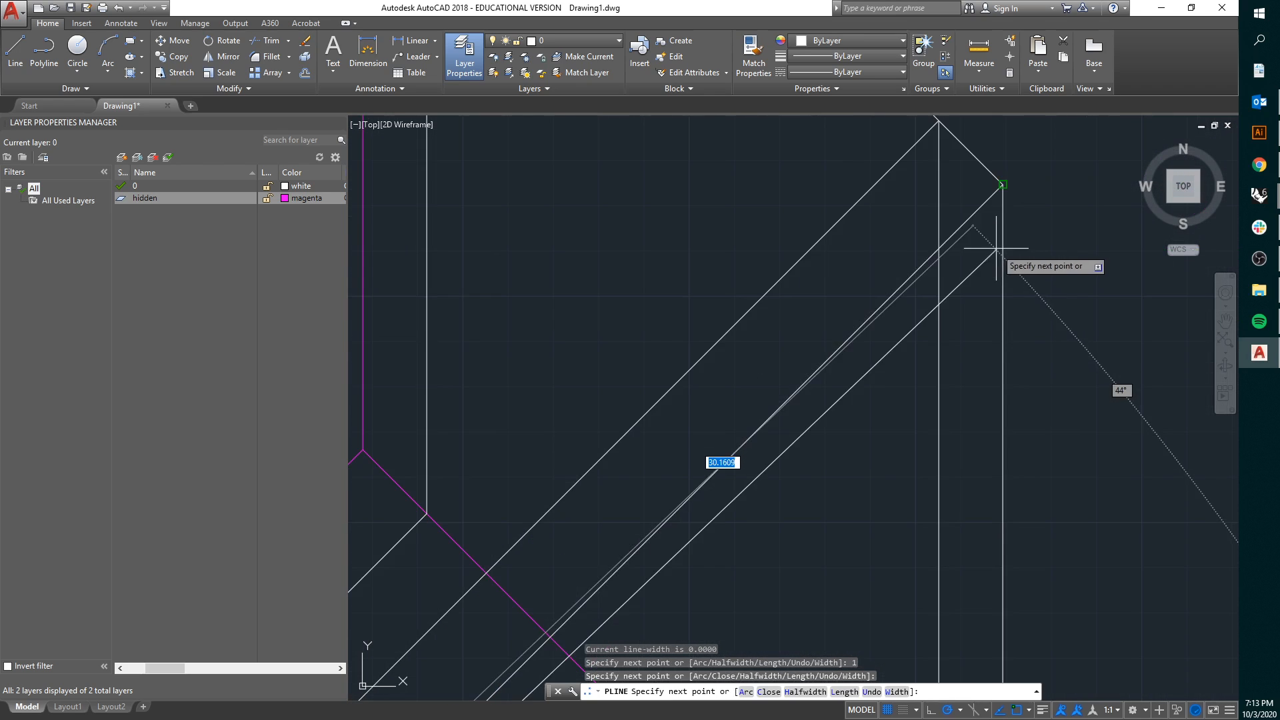
click(939, 211)
scroll(903, 254, down, 2)
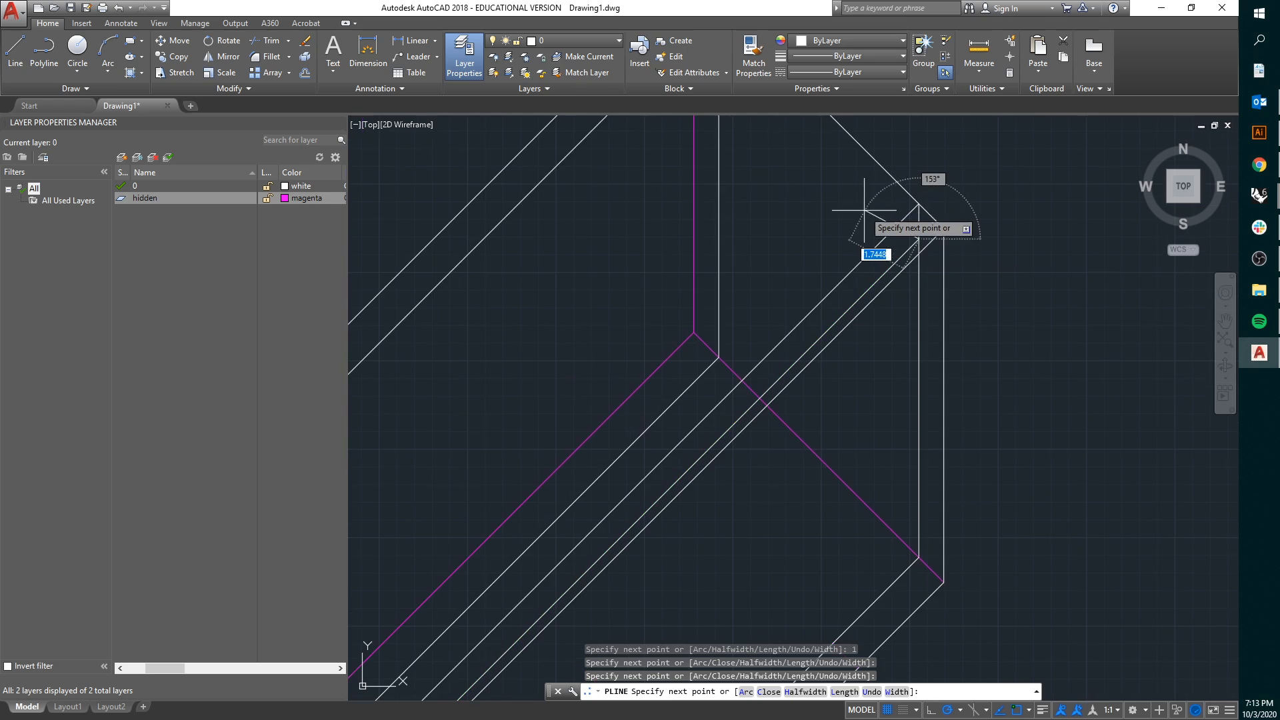
middle_drag(863, 208, 937, 369)
scroll(800, 190, down, 3)
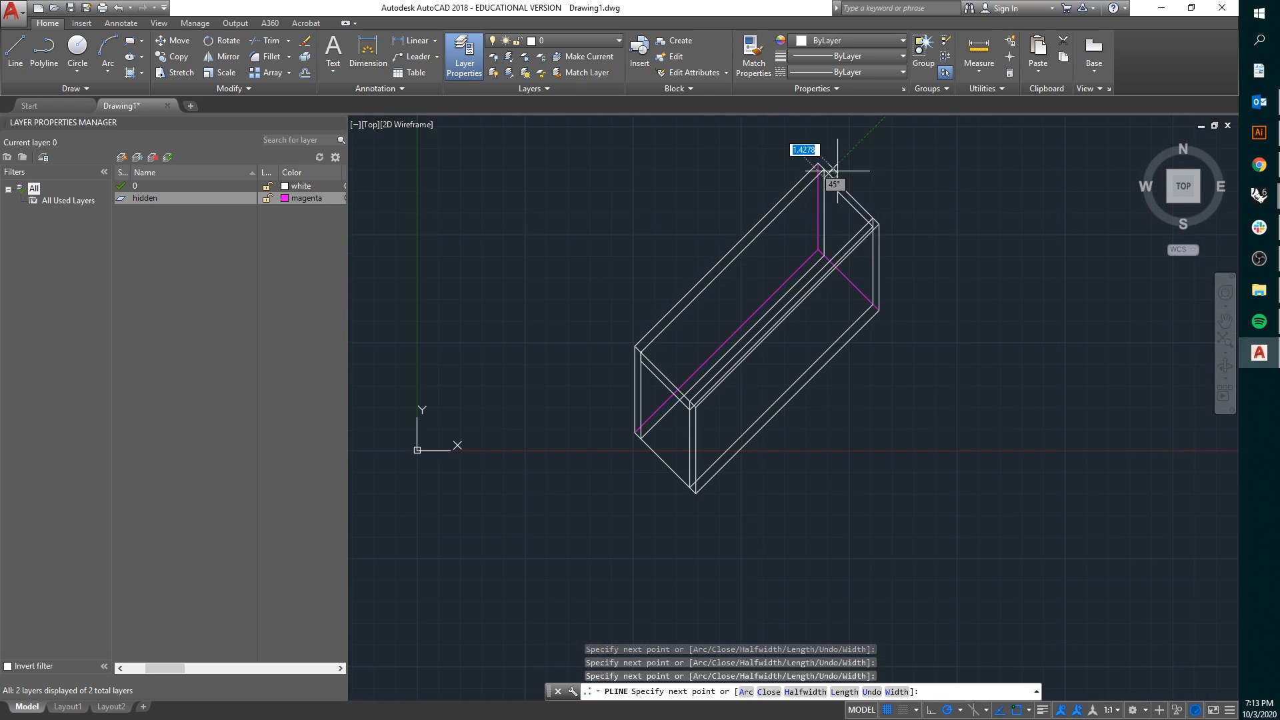
scroll(531, 363, up, 4)
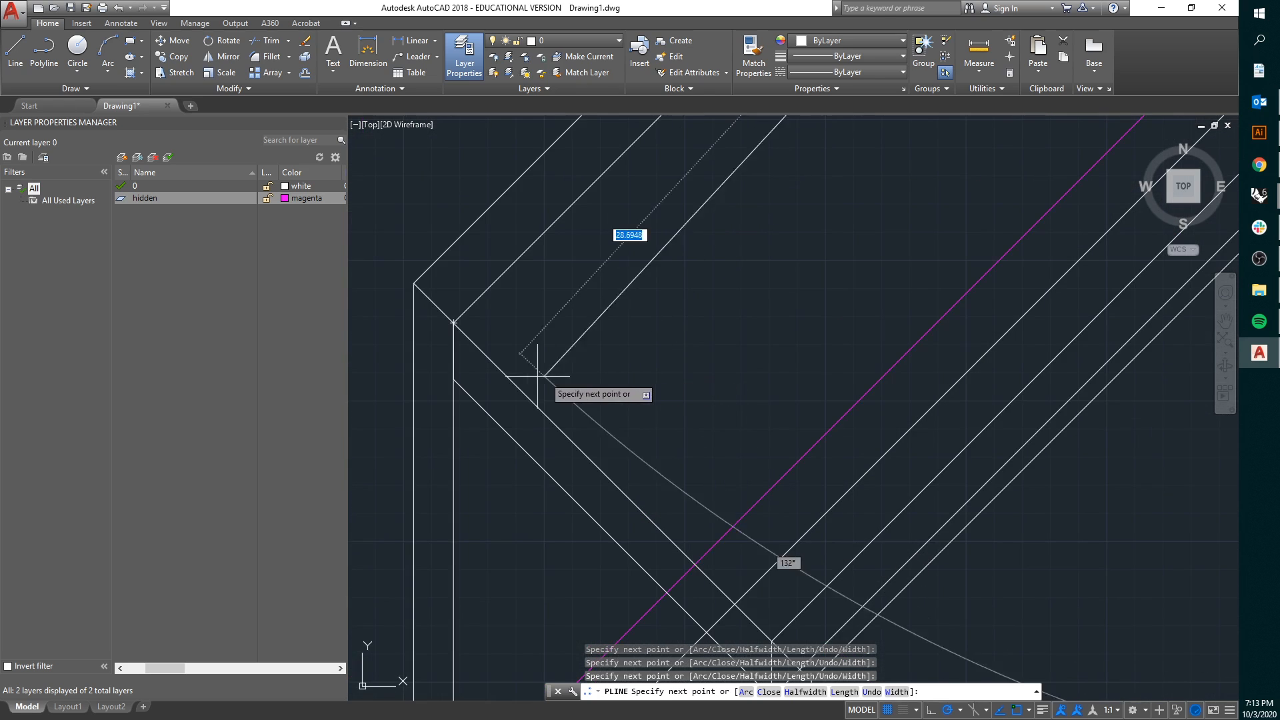
click(453, 379)
key(Return)
Explode the lowered rim polyline and erase its short vertical segment at the left wall's inner front corner
click(461, 369)
click(456, 366)
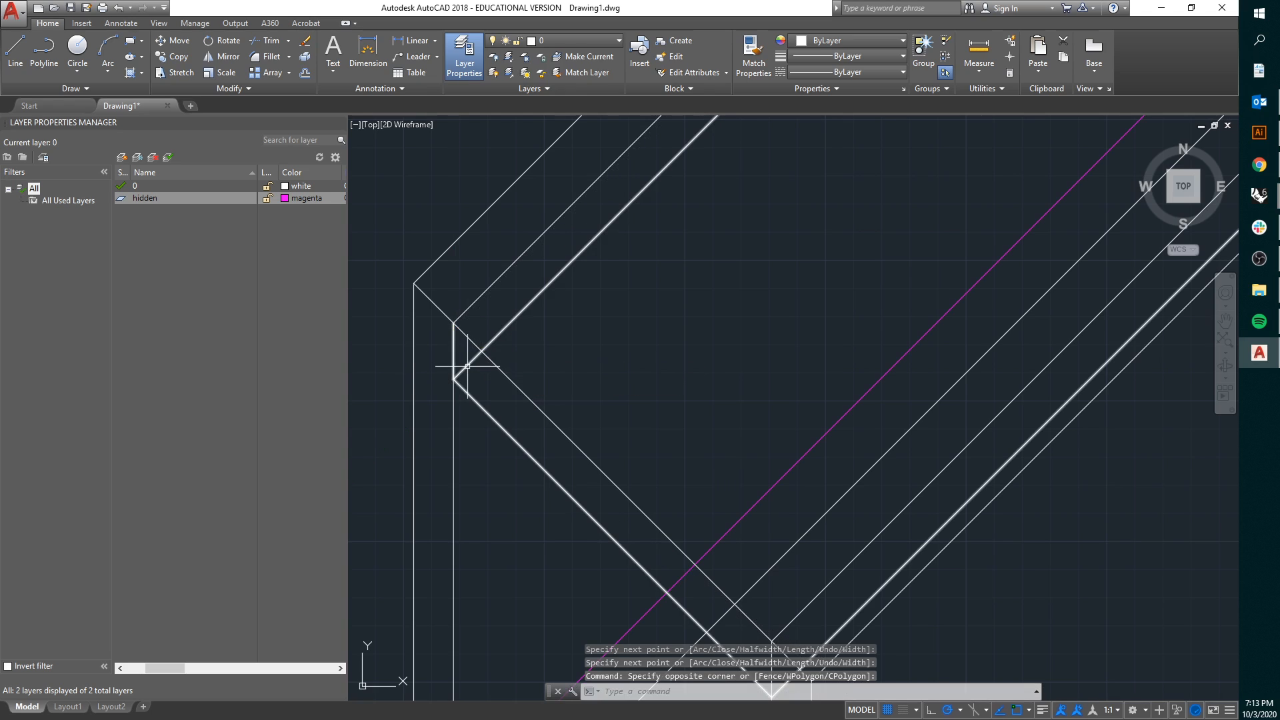
text(explode)
key(Return)
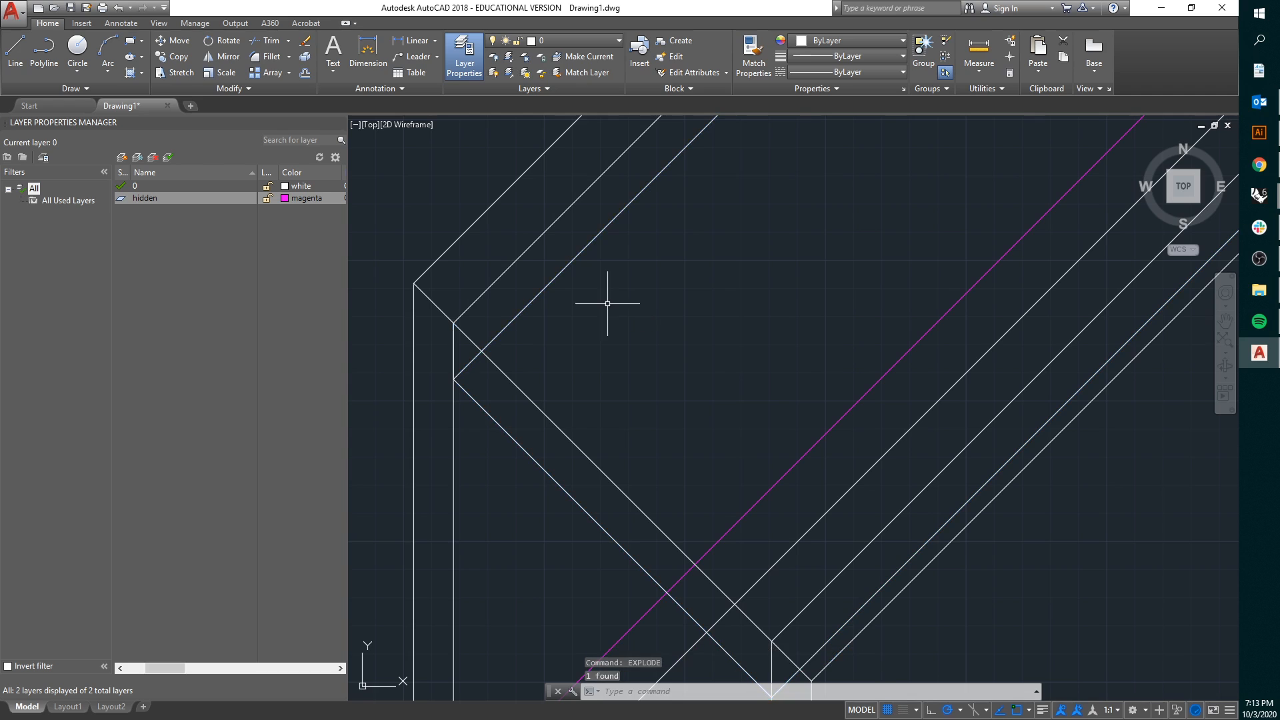
click(432, 292)
click(481, 431)
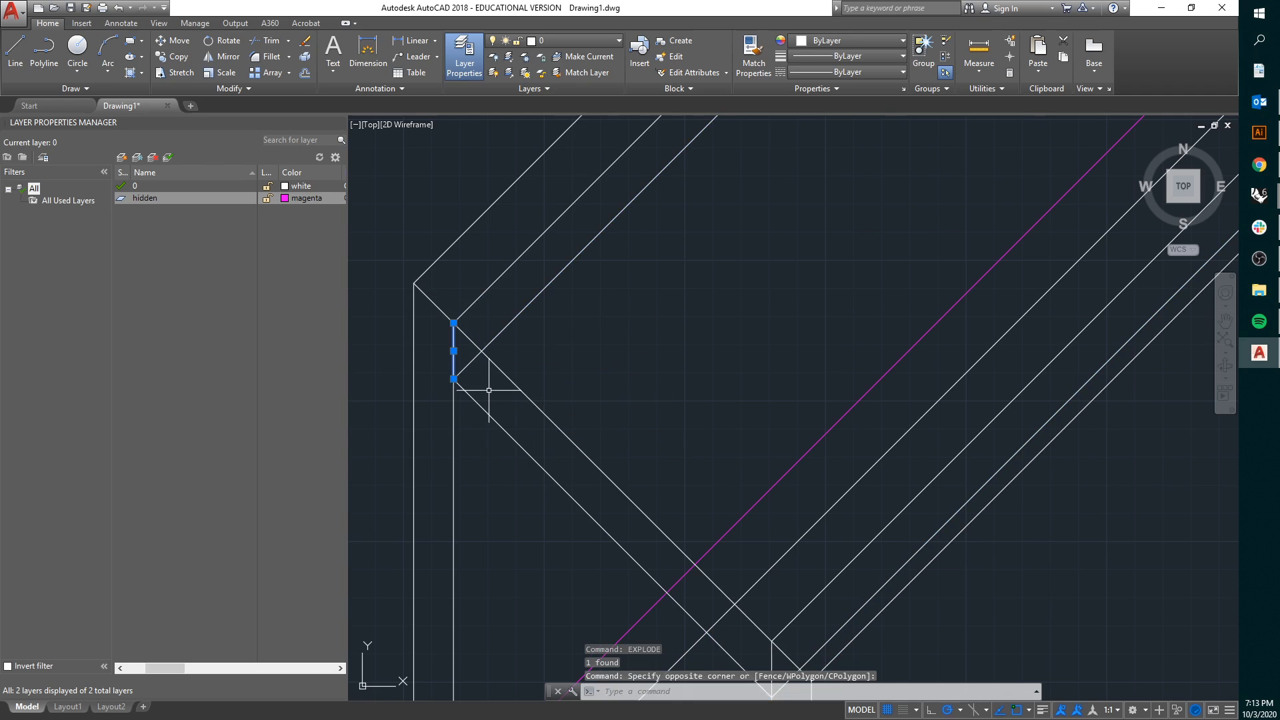
key(Delete)
scroll(489, 390, down, 5)
scroll(517, 337, up, 3)
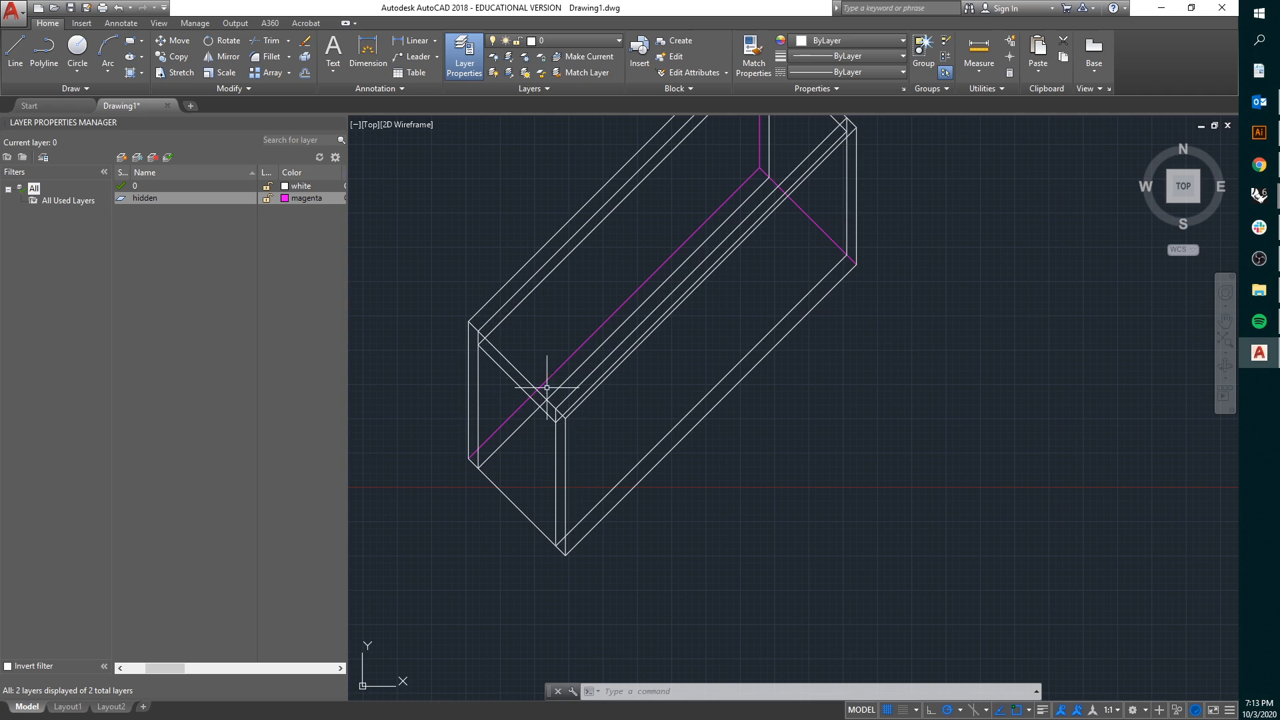
scroll(539, 428, down, 4)
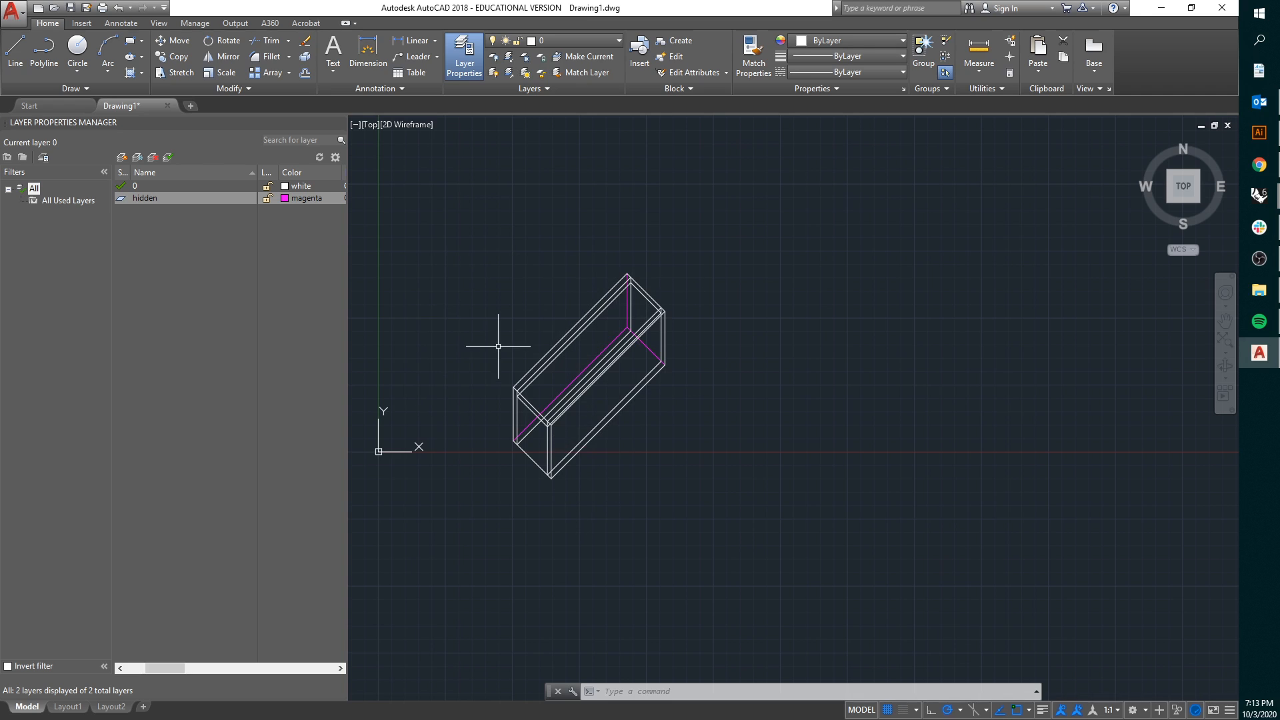
scroll(497, 346, up, 4)
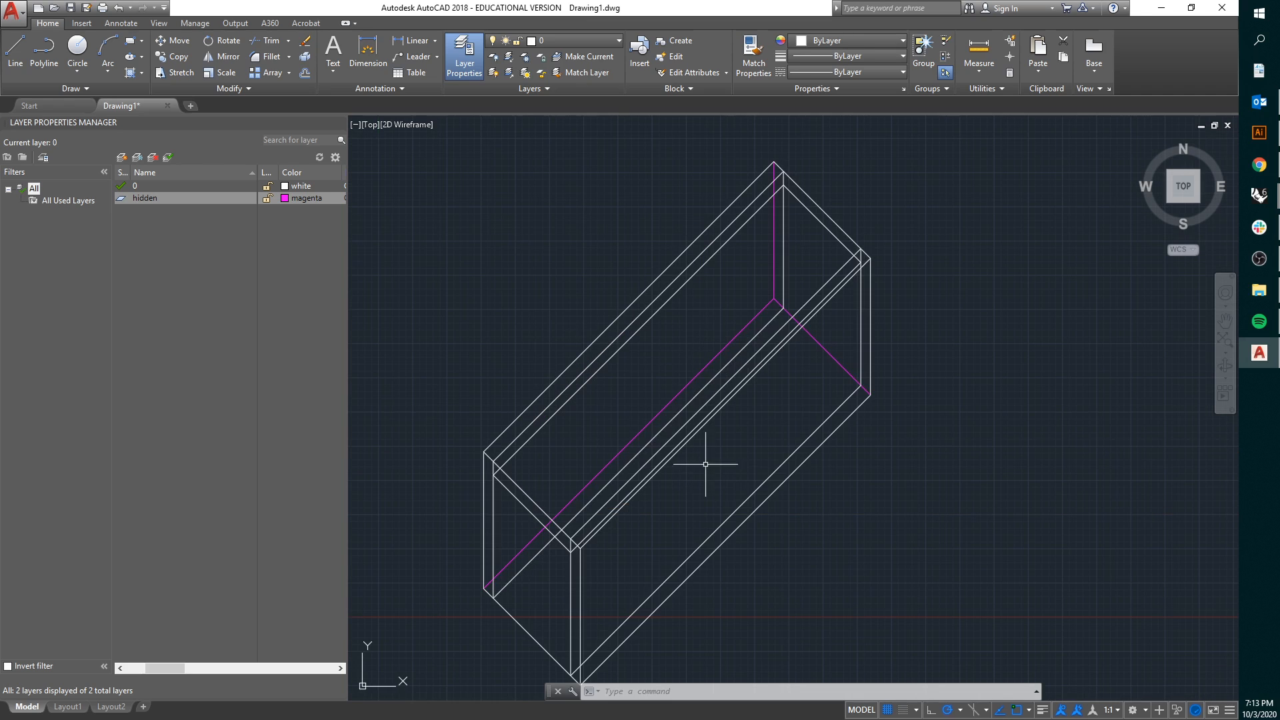
middle_drag(575, 500, 594, 386)
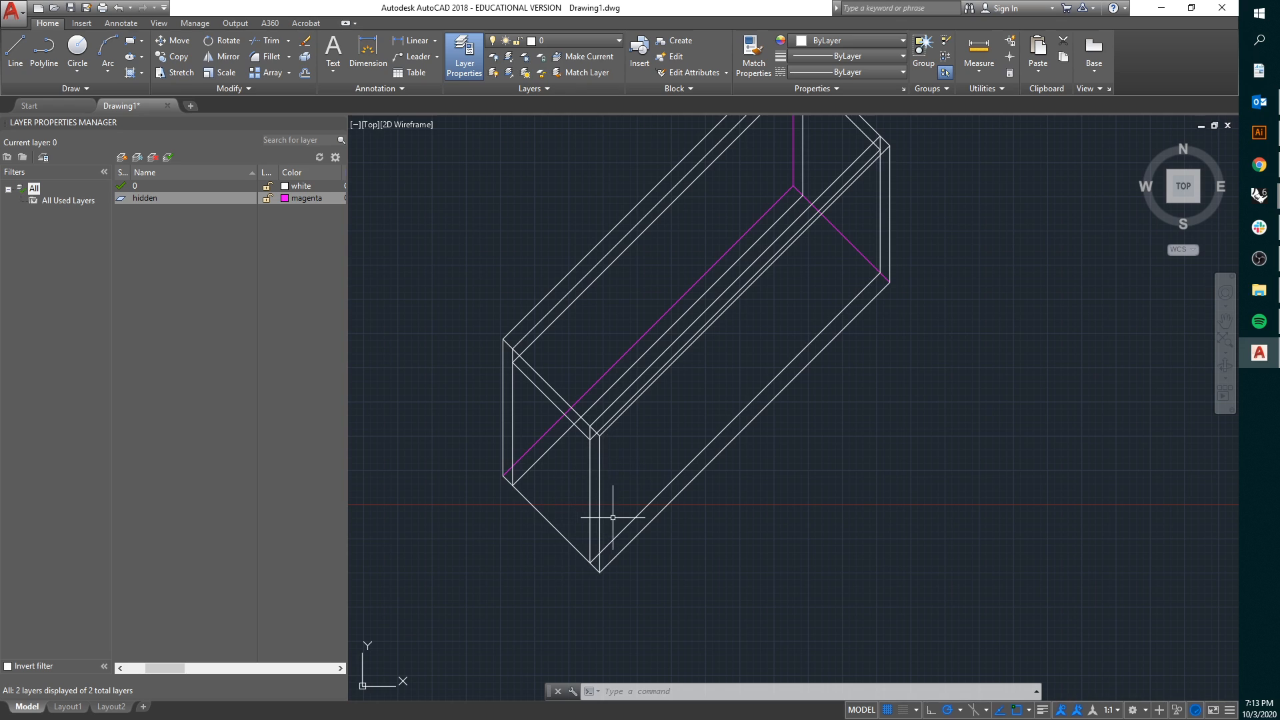
scroll(698, 534, down, 4)
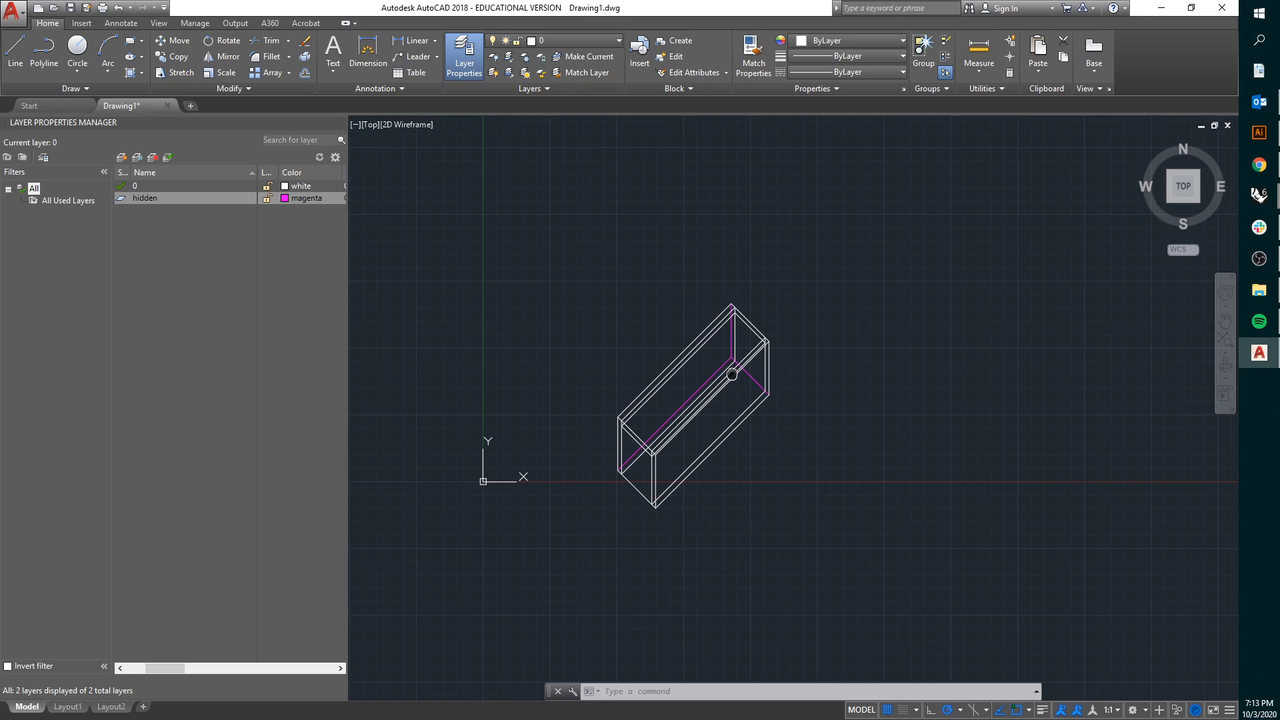
Erase the lowered rim lines along the front, side walls and rear of the box
scroll(629, 438, up, 2)
click(623, 430)
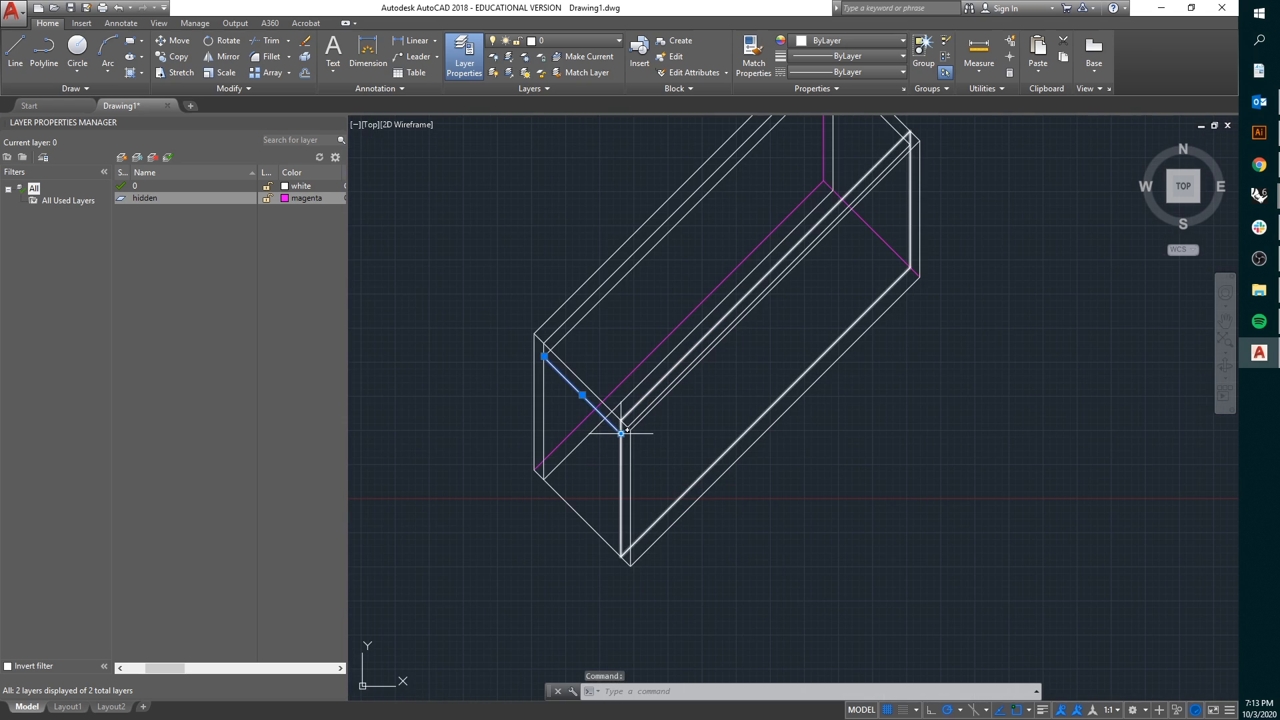
scroll(620, 429, up, 3)
key(Delete)
scroll(529, 344, down, 2)
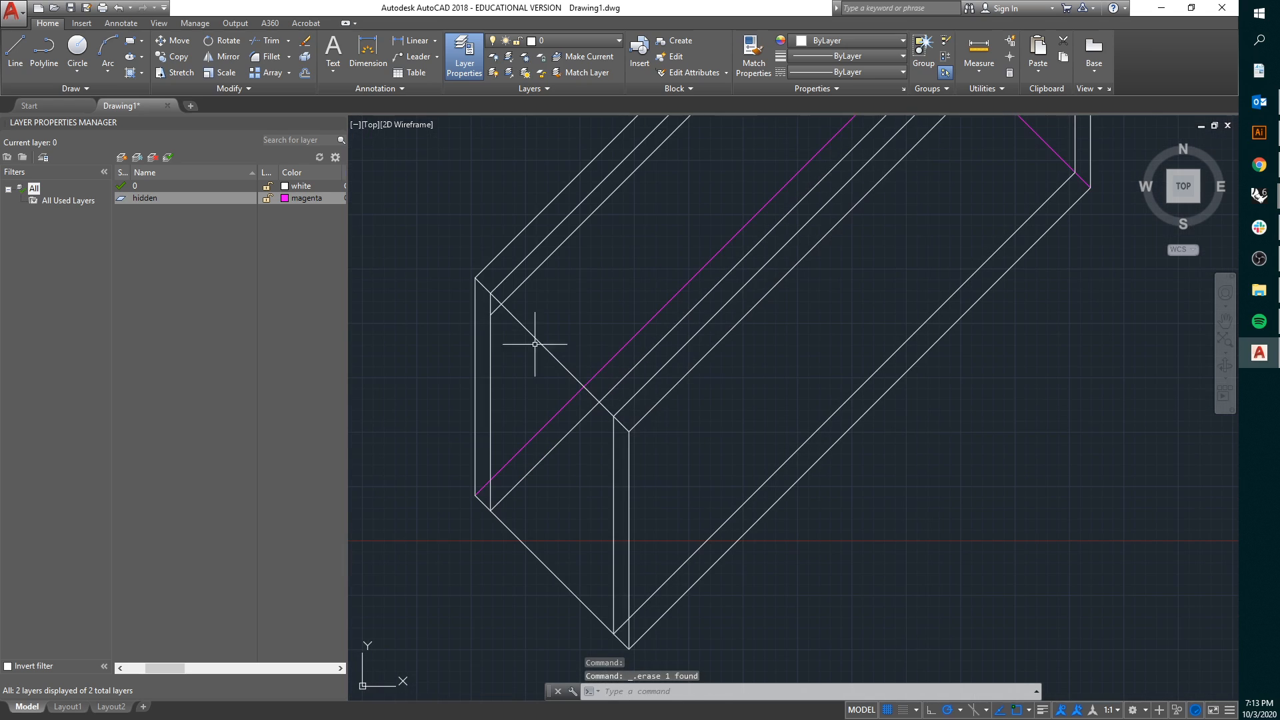
scroll(514, 310, down, 5)
scroll(627, 287, up, 5)
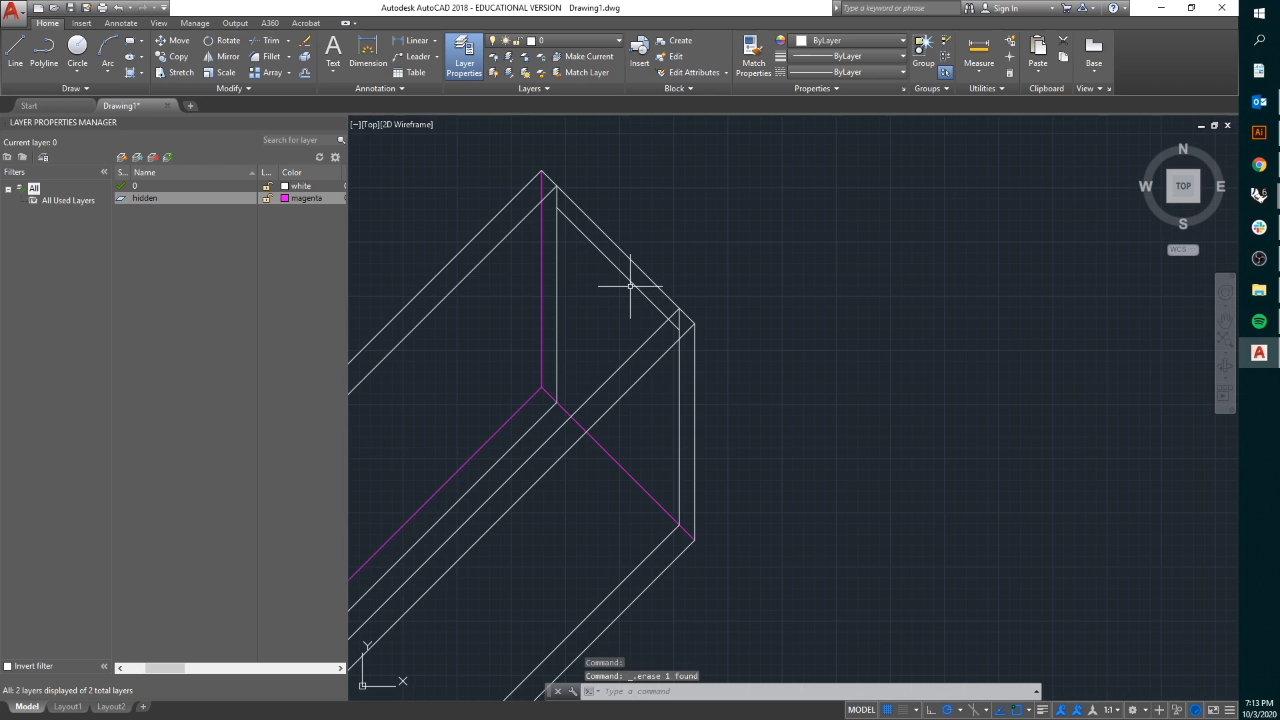
scroll(765, 288, down, 3)
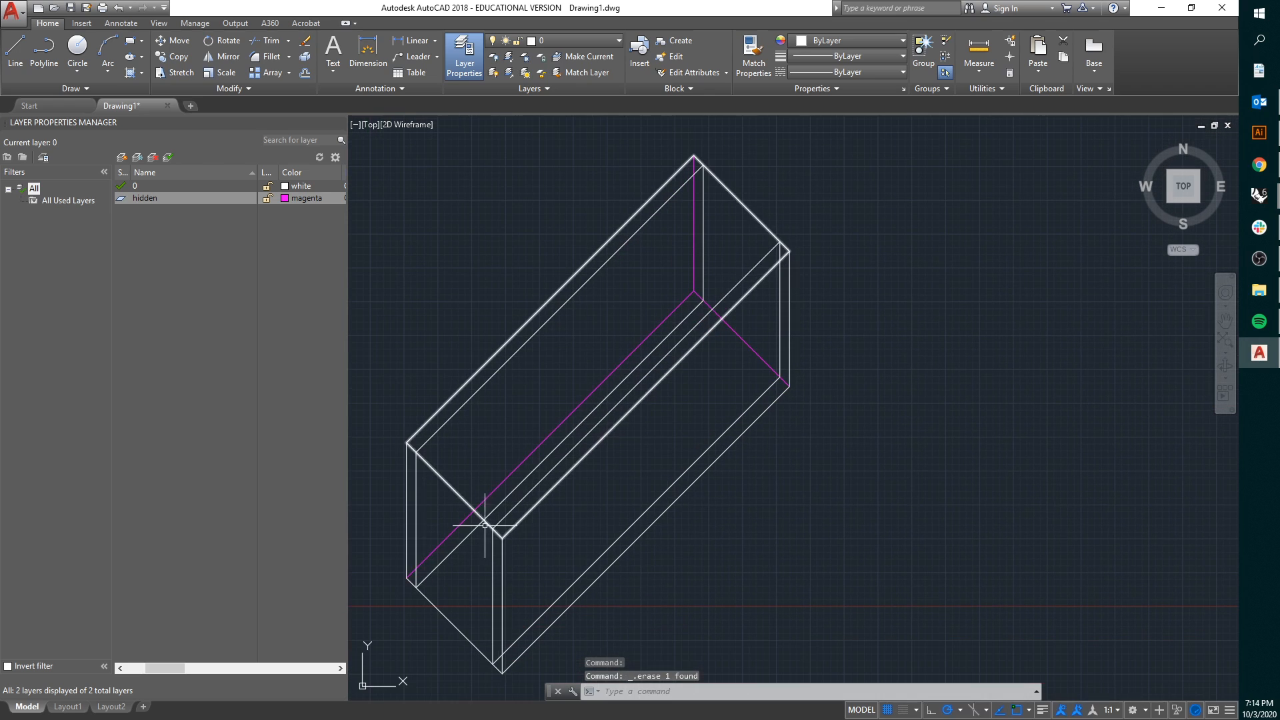
scroll(525, 539, down, 2)
scroll(558, 452, up, 3)
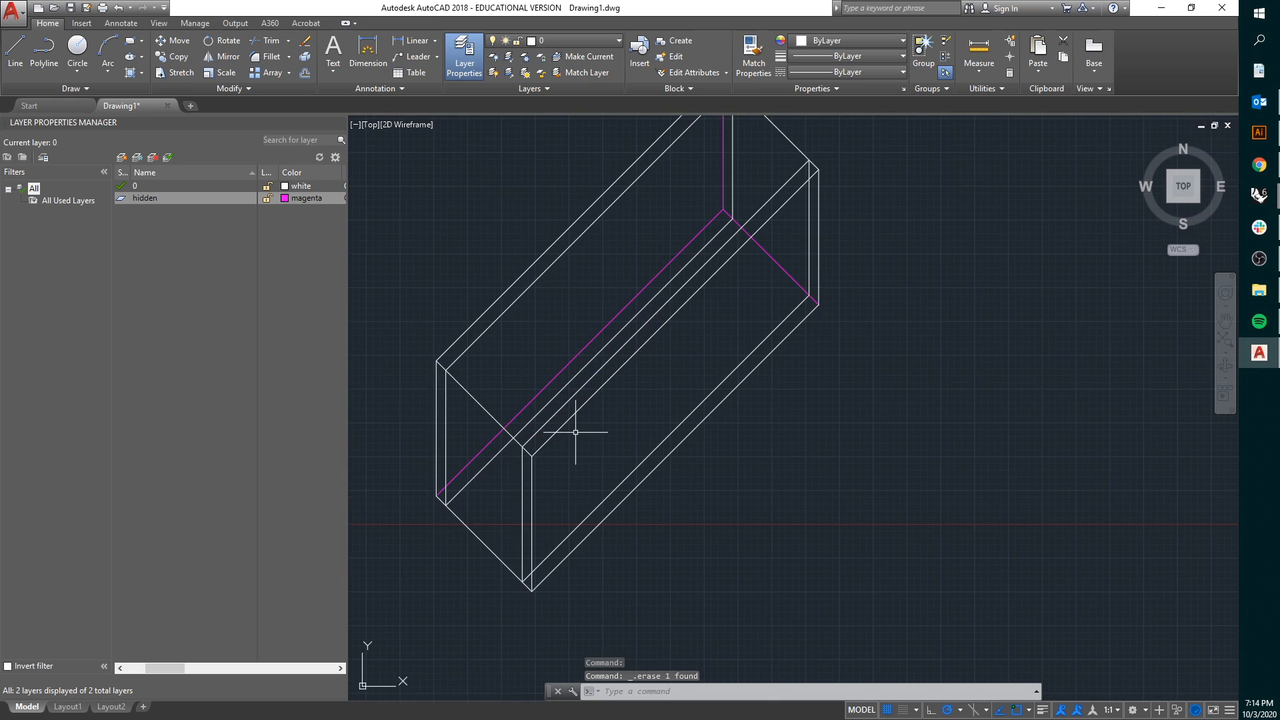
click(44, 52)
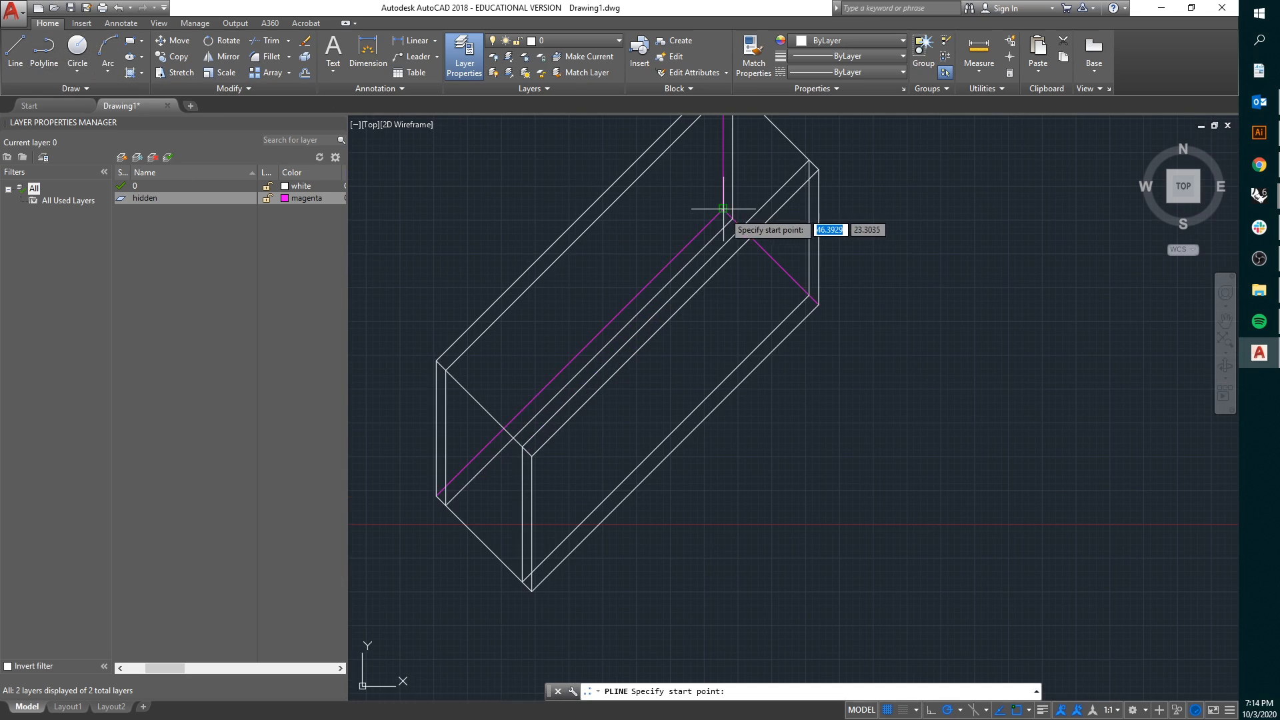
middle_drag(810, 185, 792, 216)
key(Escape)
click(792, 197)
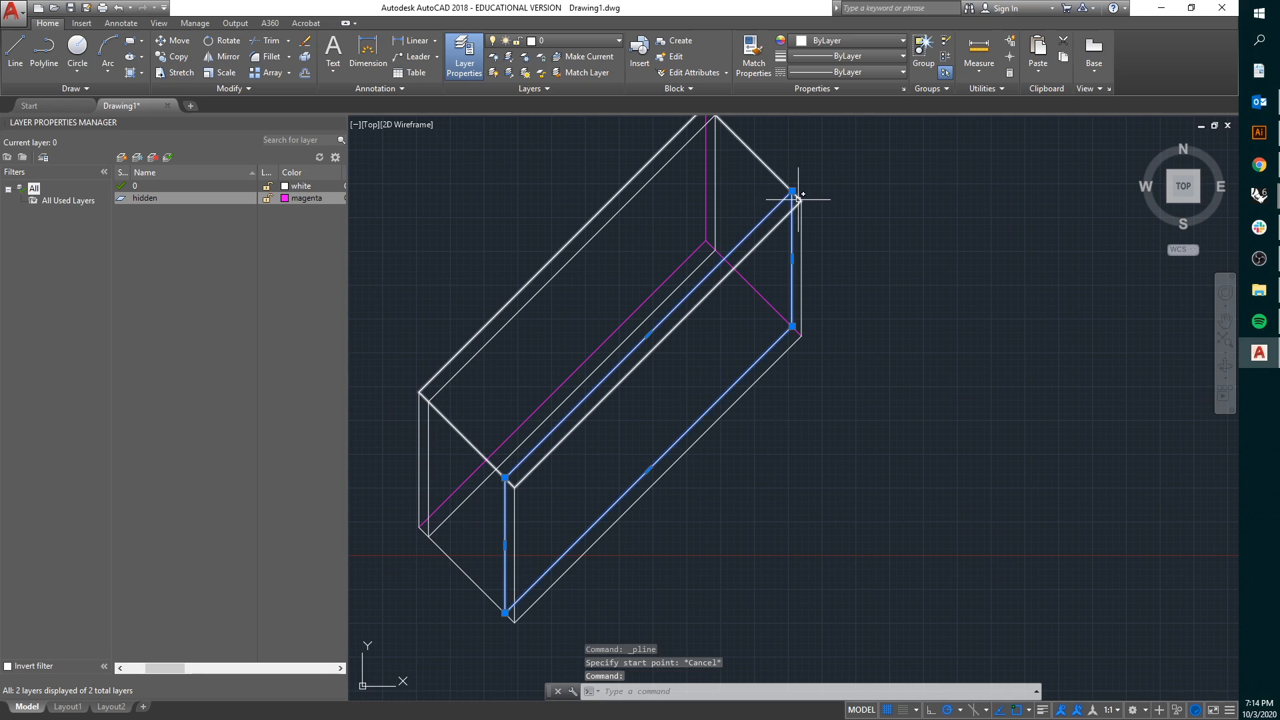
key(Escape)
key(Escape)
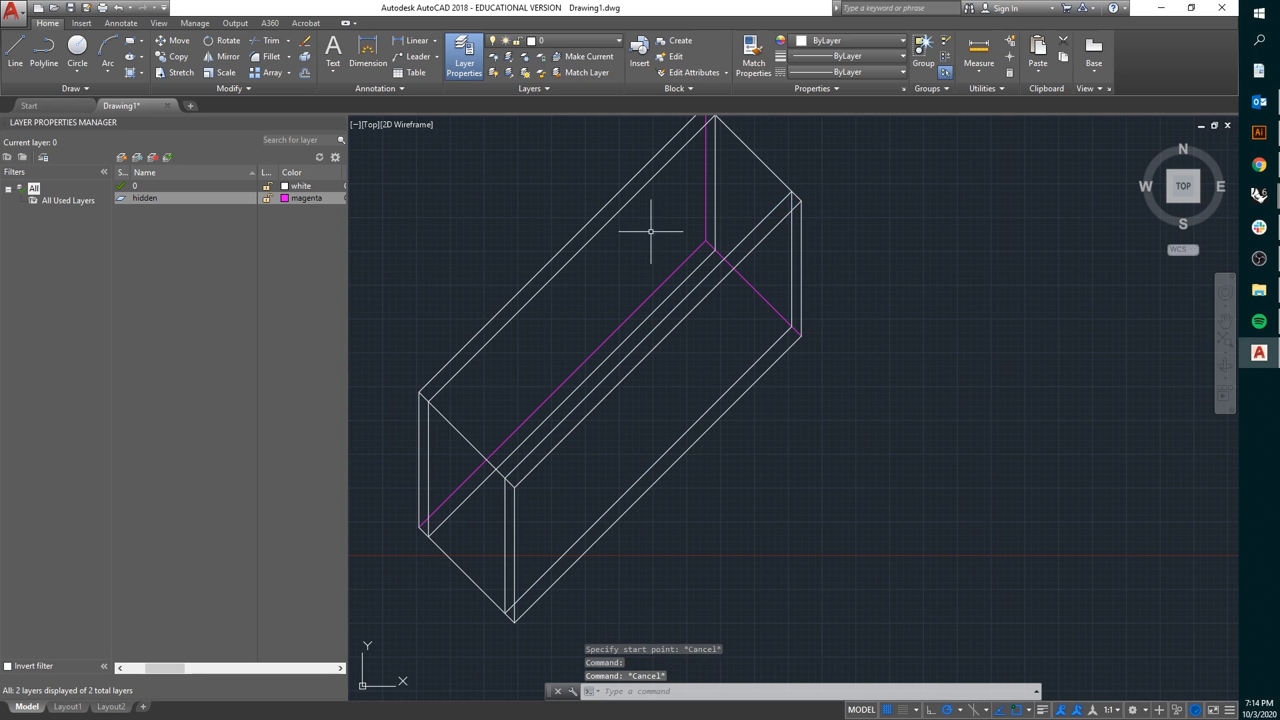
Trace the right wall's outer face with a closed four-sided polyline through the box's outer corners
click(51, 48)
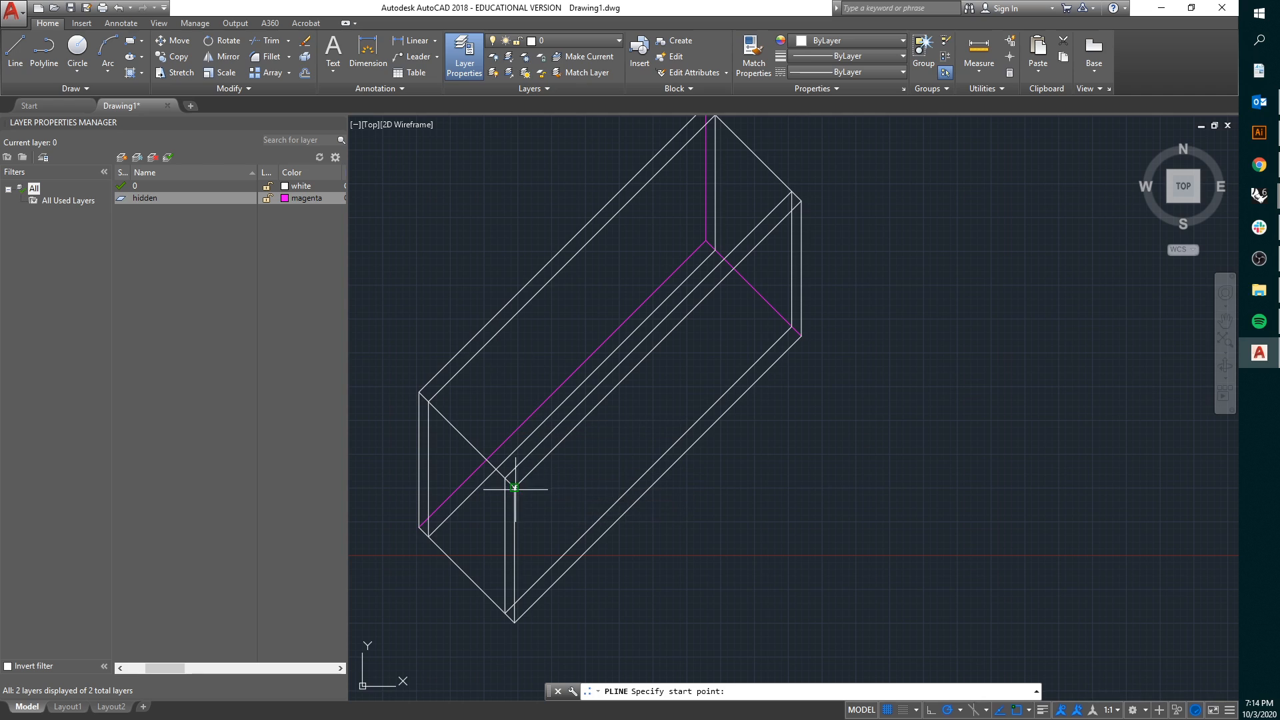
click(514, 488)
click(801, 200)
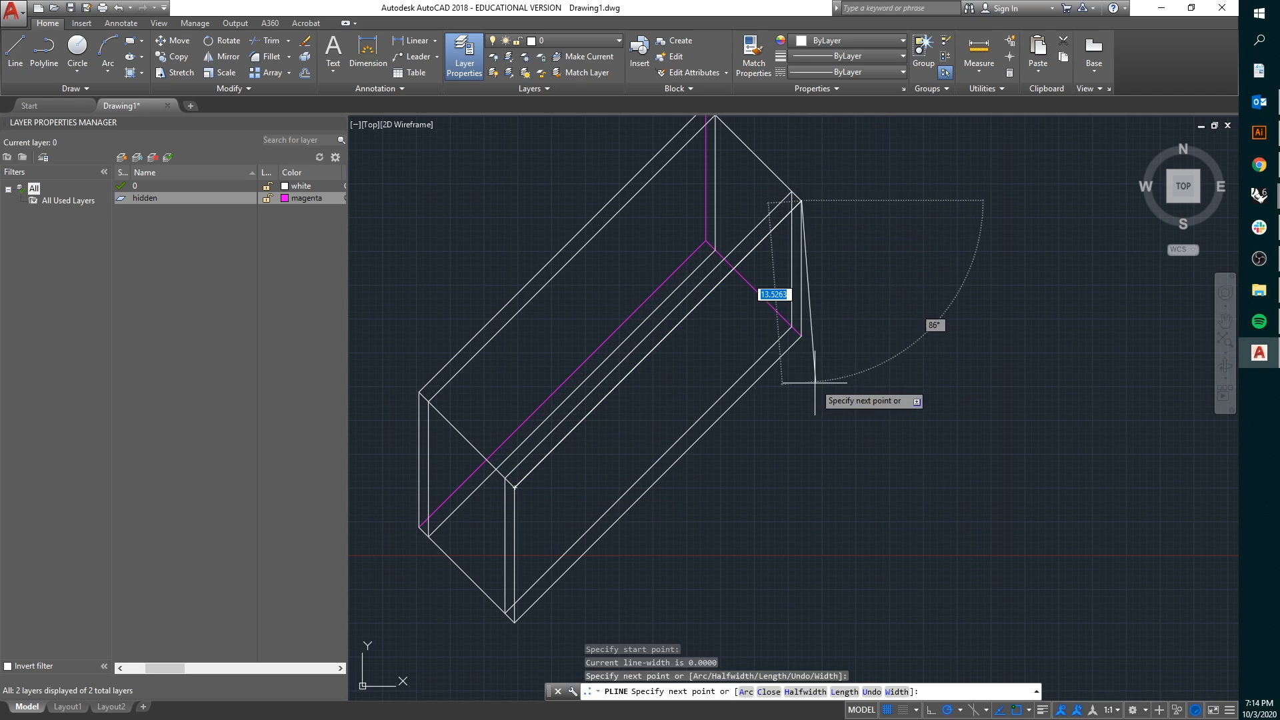
click(801, 336)
click(514, 621)
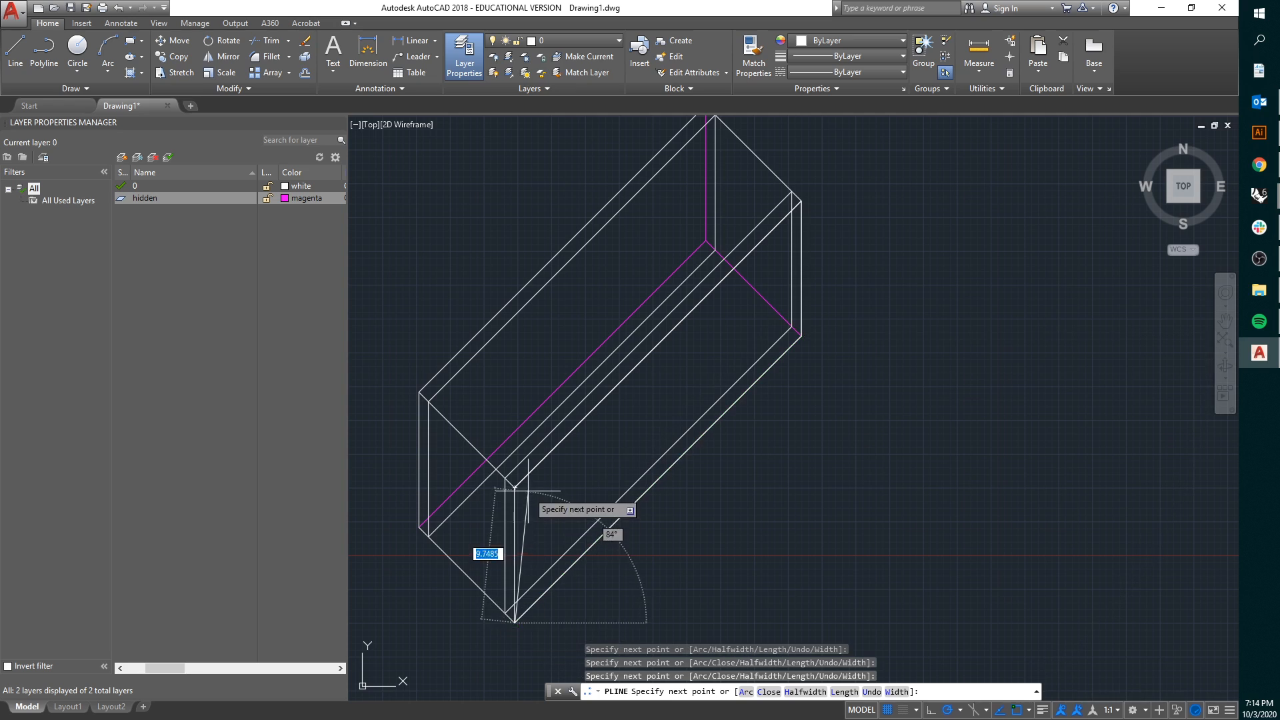
scroll(517, 494, up, 2)
click(505, 489)
key(Return)
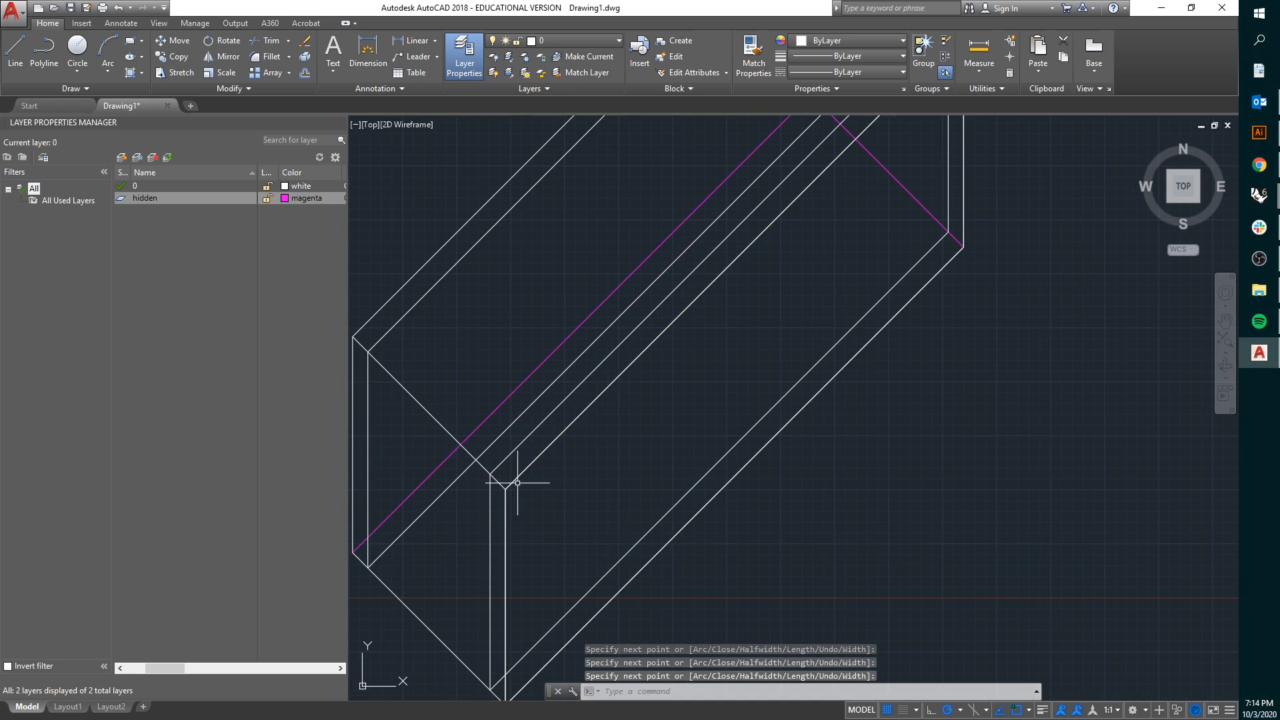
Move the right wall's outer and inner outlines together away from the box along the 315° polar direction
click(507, 526)
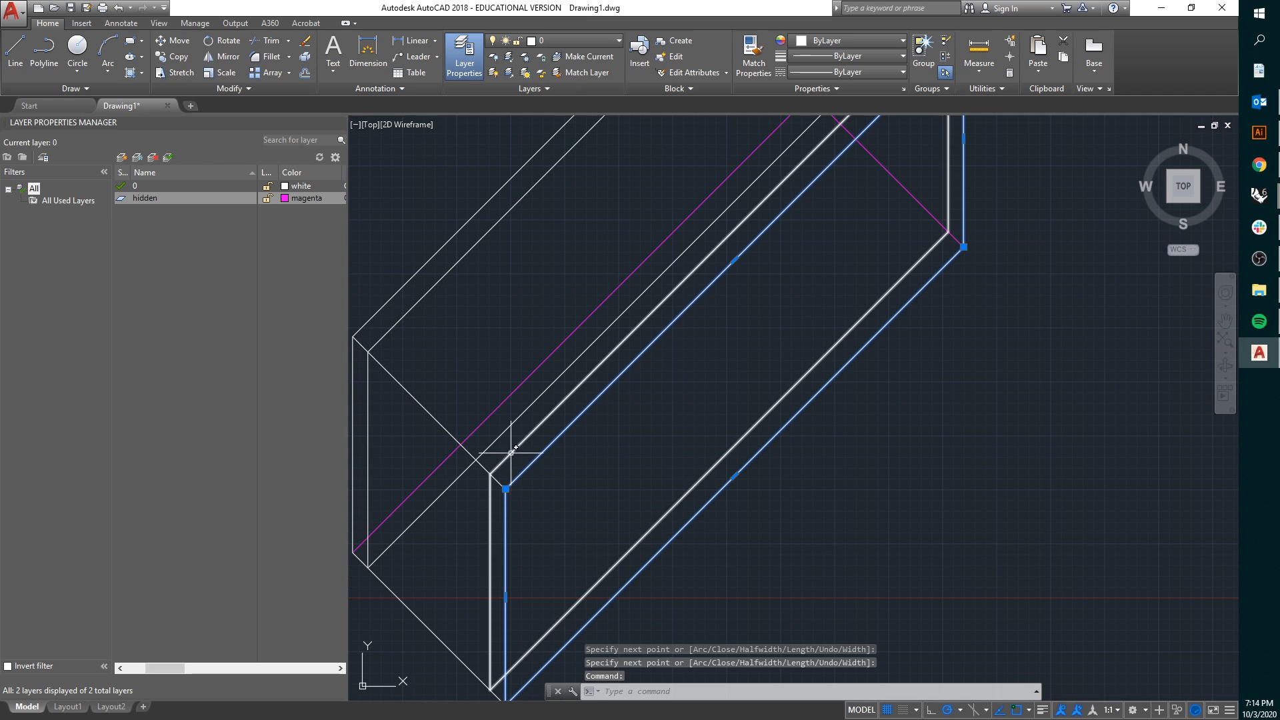
scroll(617, 433, down, 3)
text(m)
key(Return)
click(643, 457)
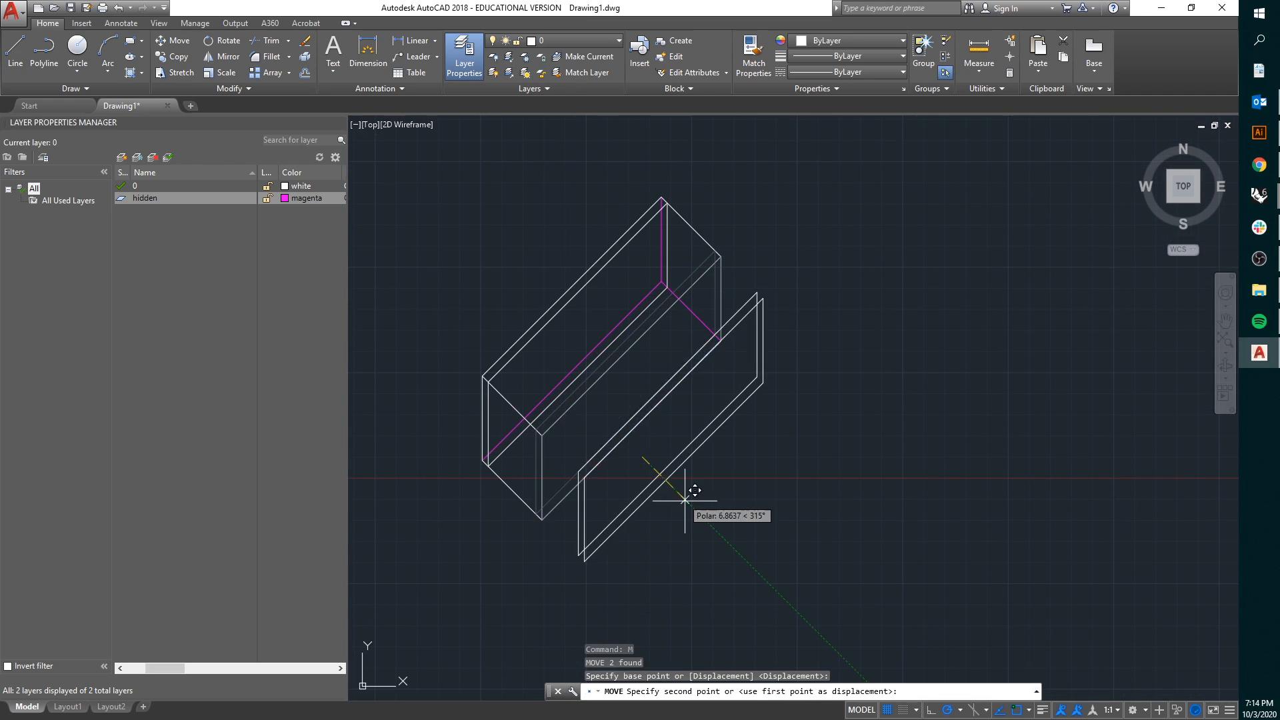
click(748, 562)
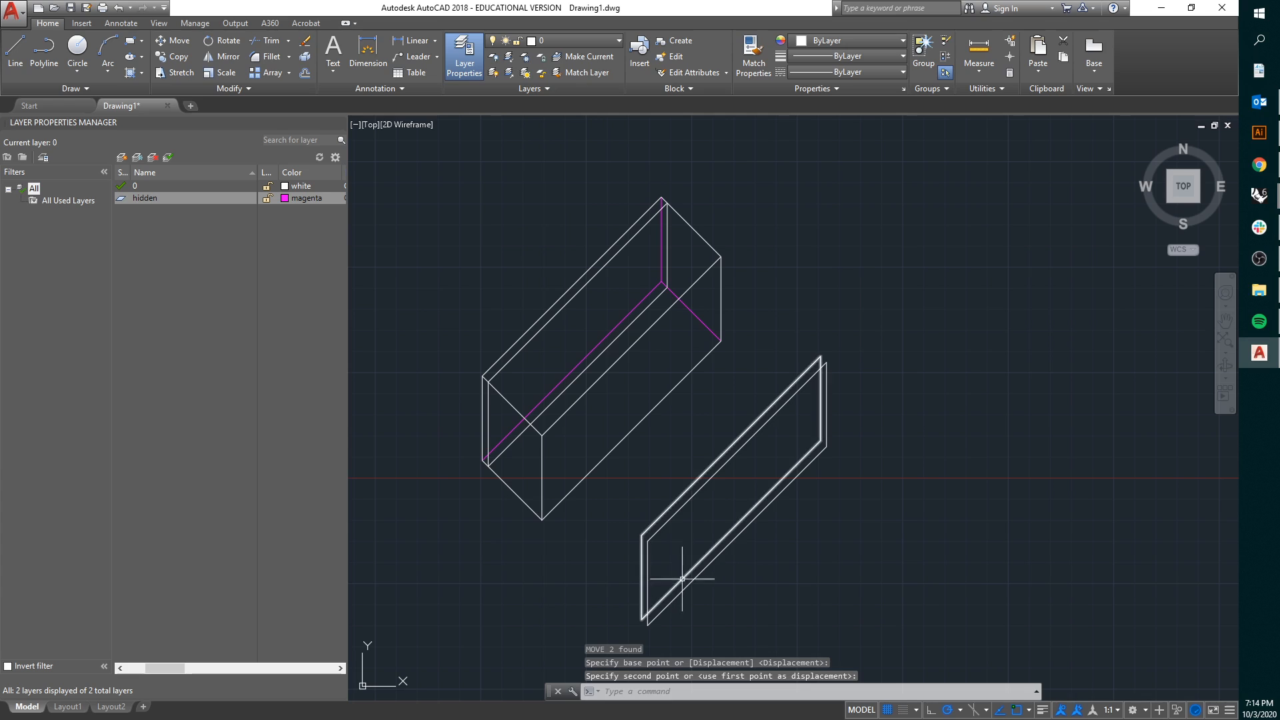
Connect the detached wall's two outlines with short polylines between their lower front corners and their upper front corners
scroll(651, 522, up, 4)
click(49, 72)
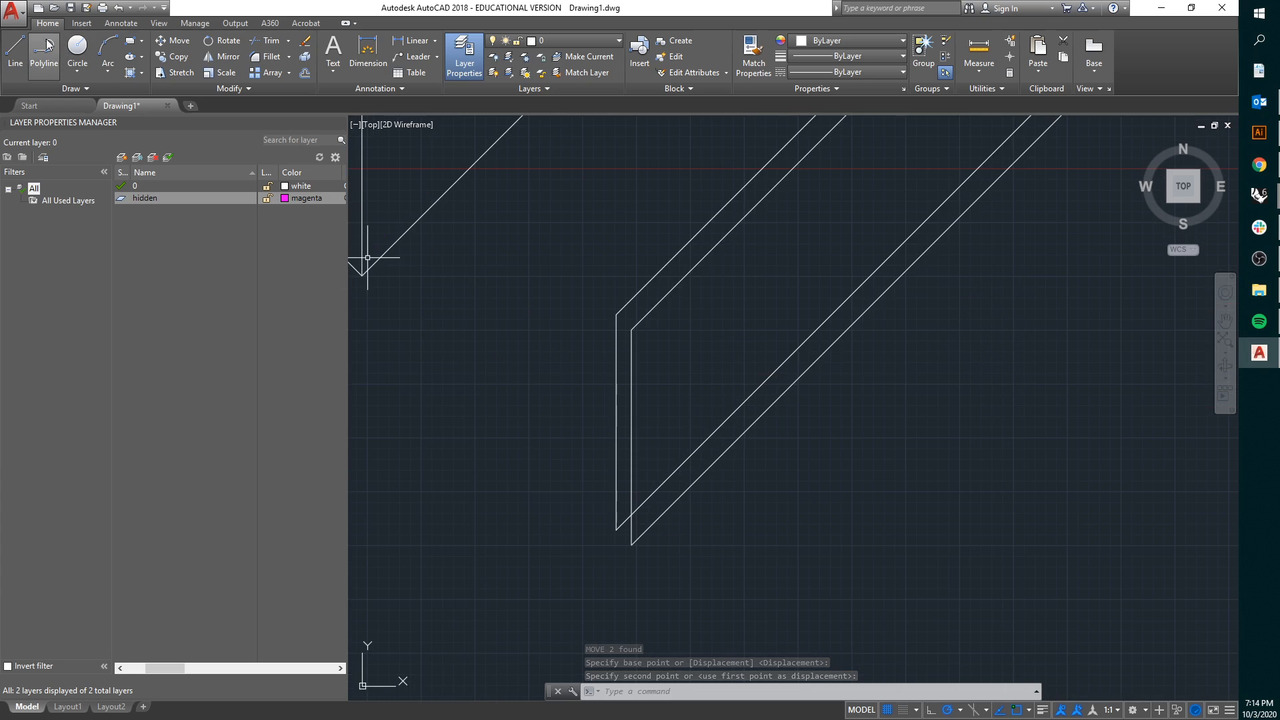
scroll(600, 514, up, 4)
click(624, 514)
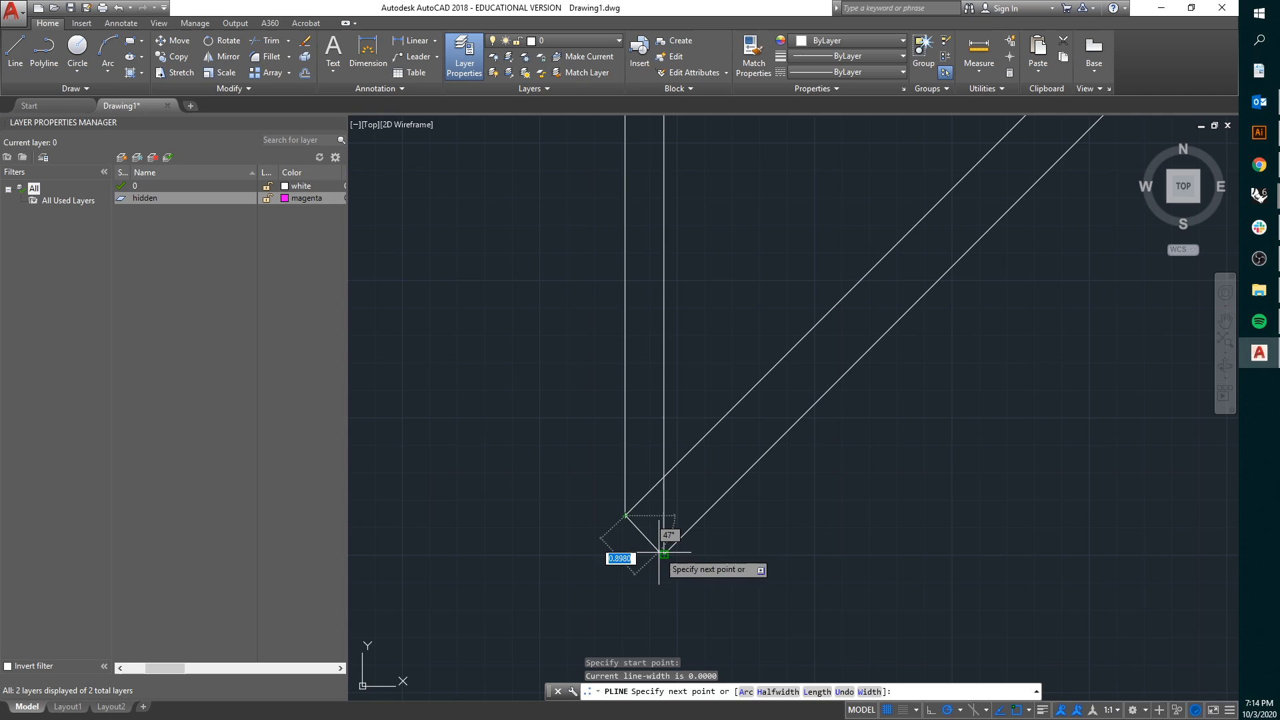
click(663, 553)
key(Return)
scroll(624, 505, down, 2)
key(Return)
click(626, 296)
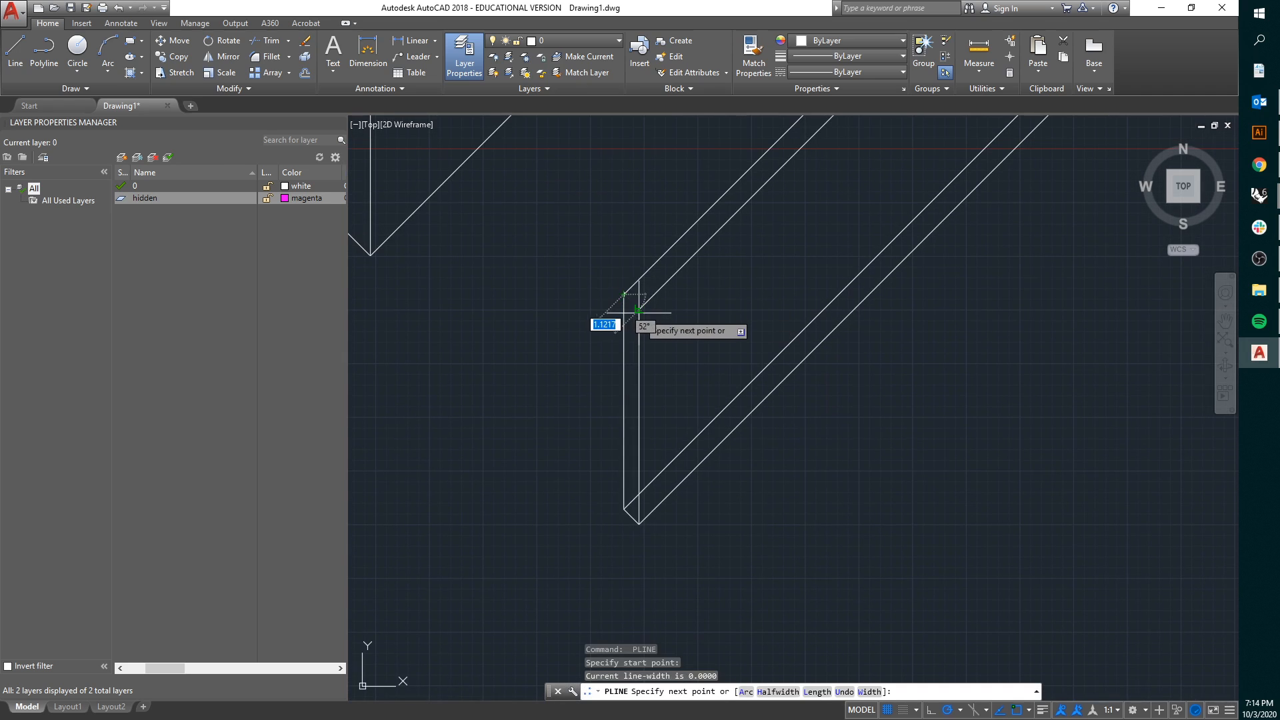
click(640, 310)
key(Return)
Connect the upper rear corners of the detached wall's two outlines with a short polyline
scroll(674, 340, down, 2)
scroll(806, 211, up, 3)
key(Return)
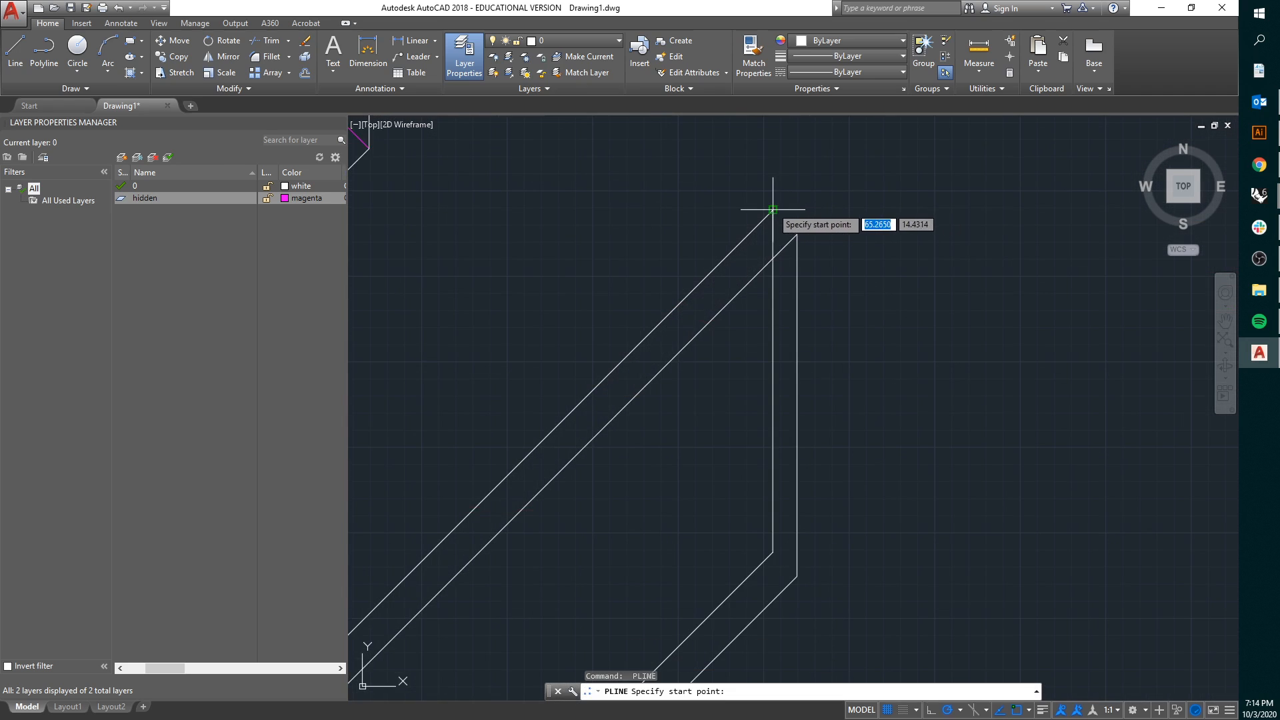
click(772, 210)
click(797, 234)
key(Return)
scroll(846, 280, down, 3)
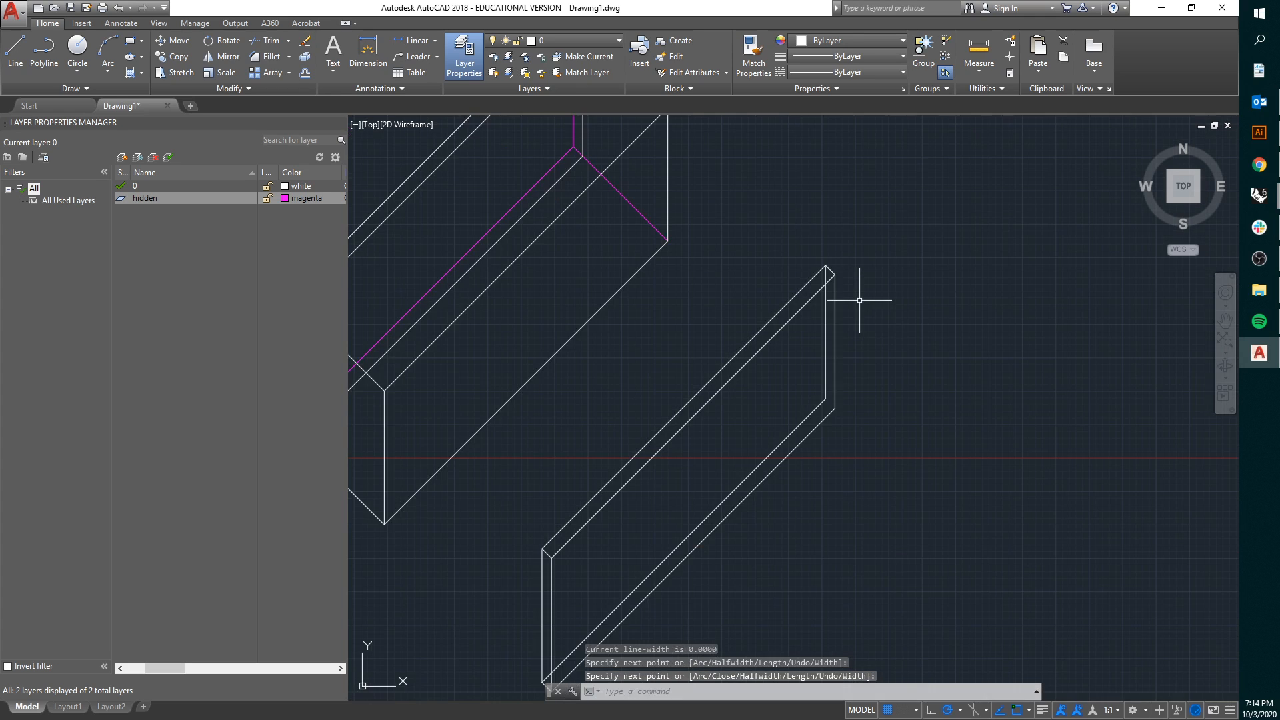
scroll(840, 262, up, 1)
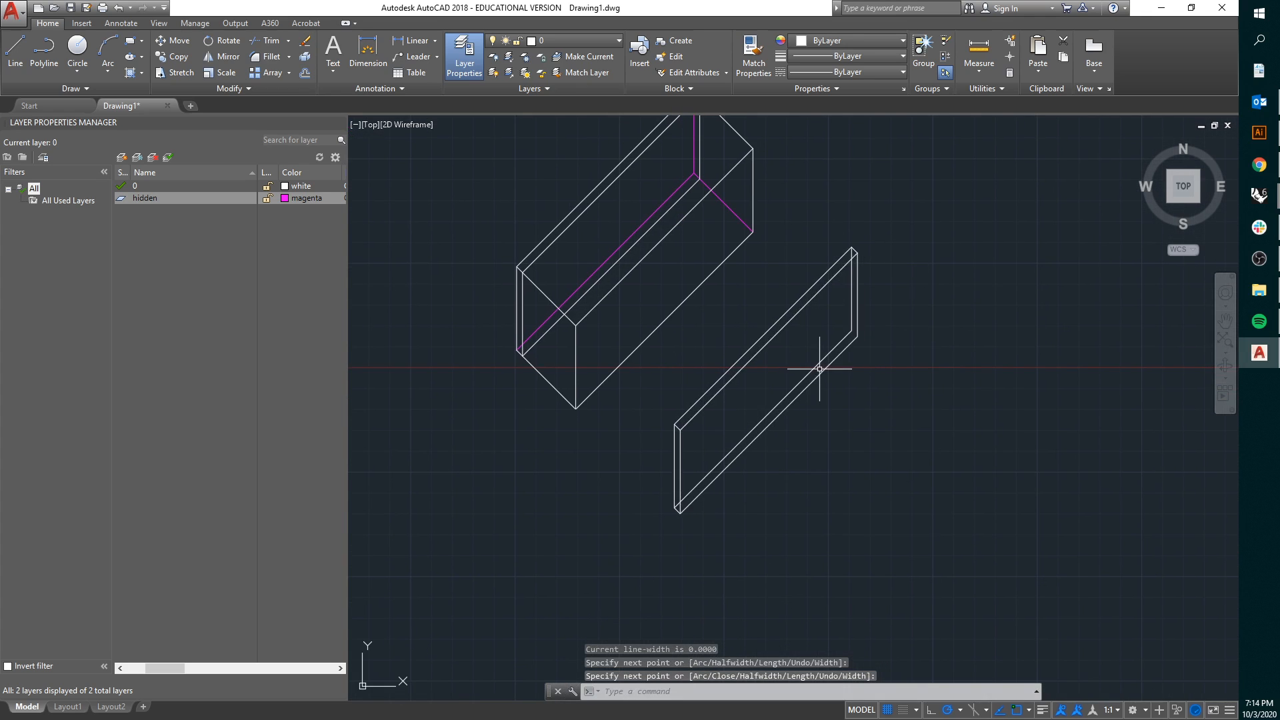
mouse_move(853, 273)
middle_down()
mouse_move(871, 314)
mouse_move(852, 348)
middle_up()
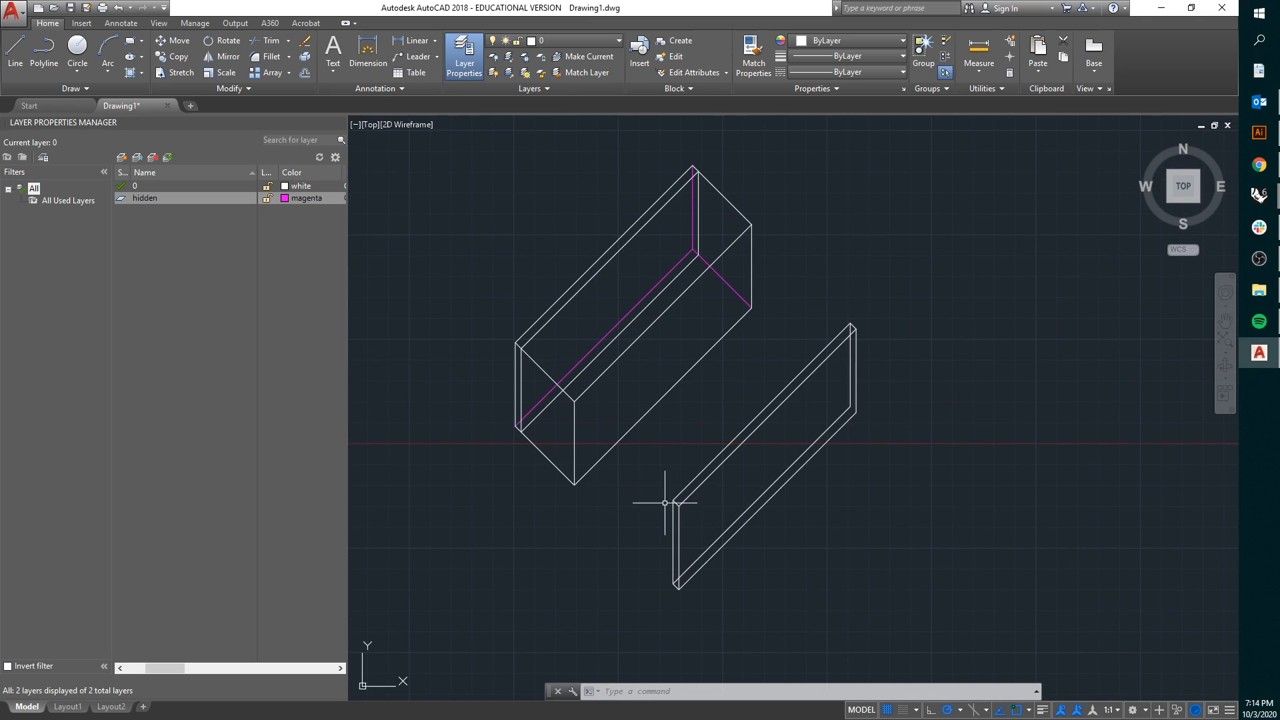
scroll(665, 503, up, 2)
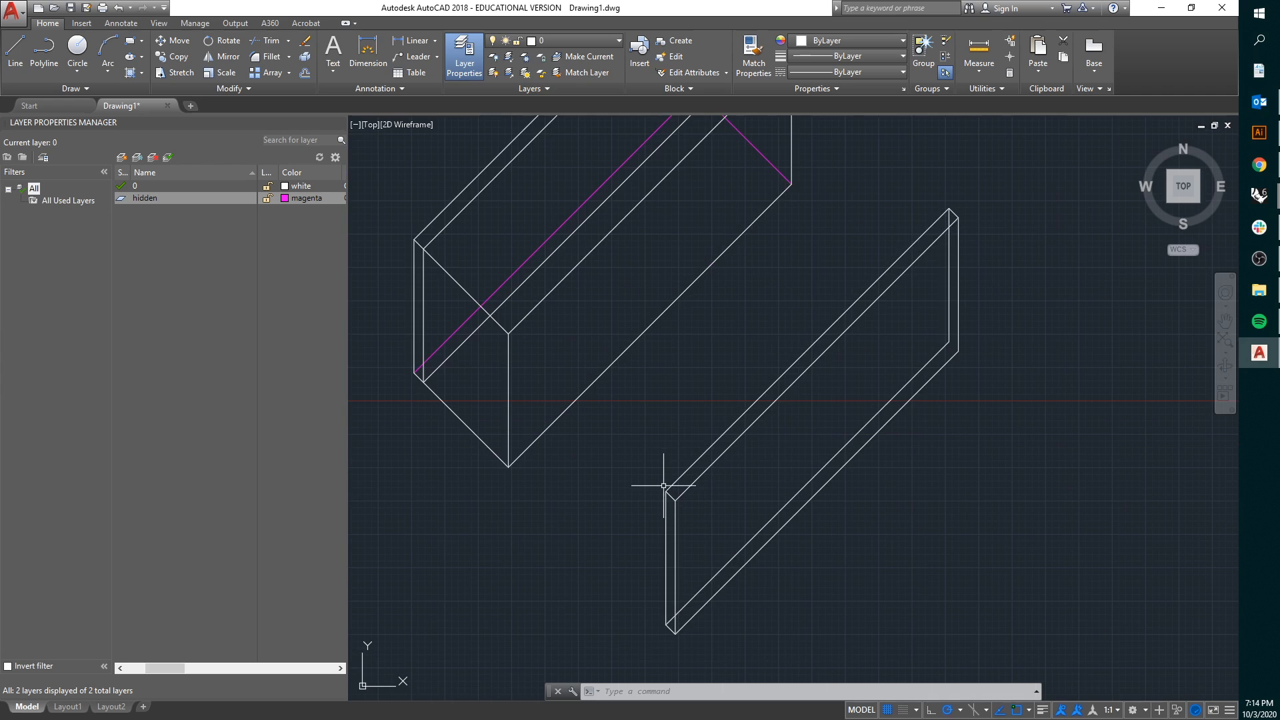
middle_drag(468, 322, 544, 393)
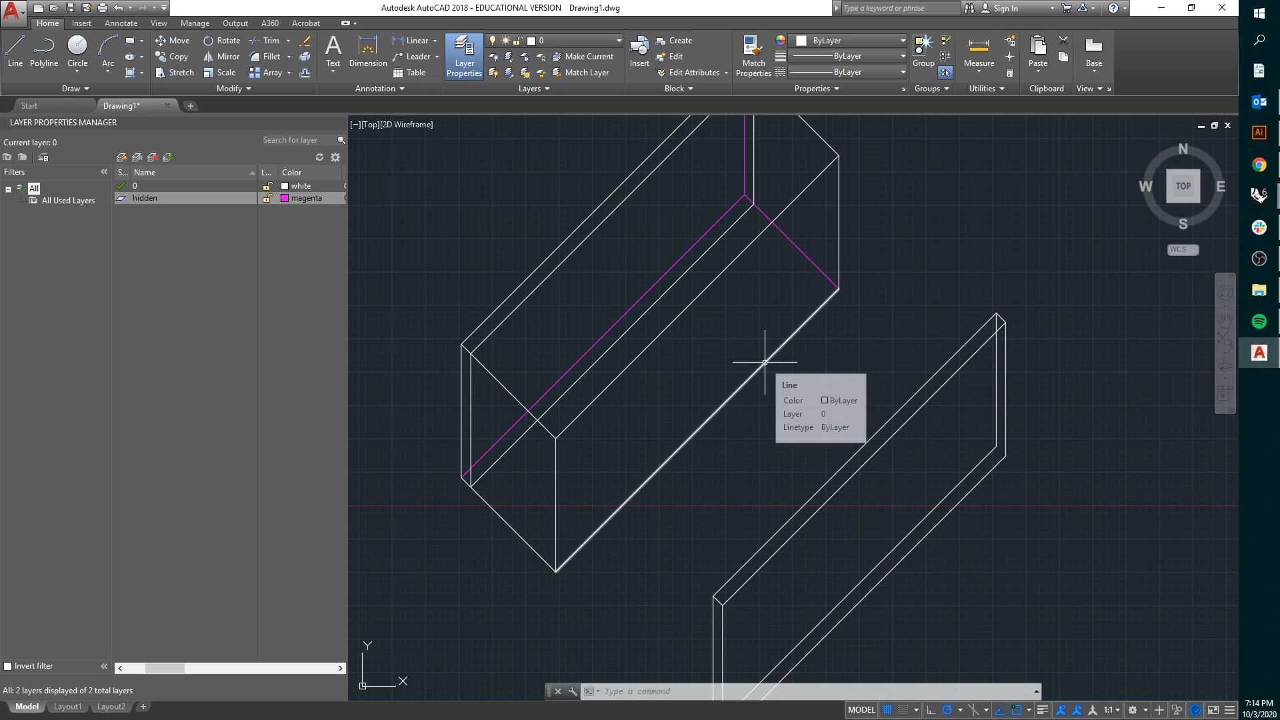
scroll(766, 280, down, 4)
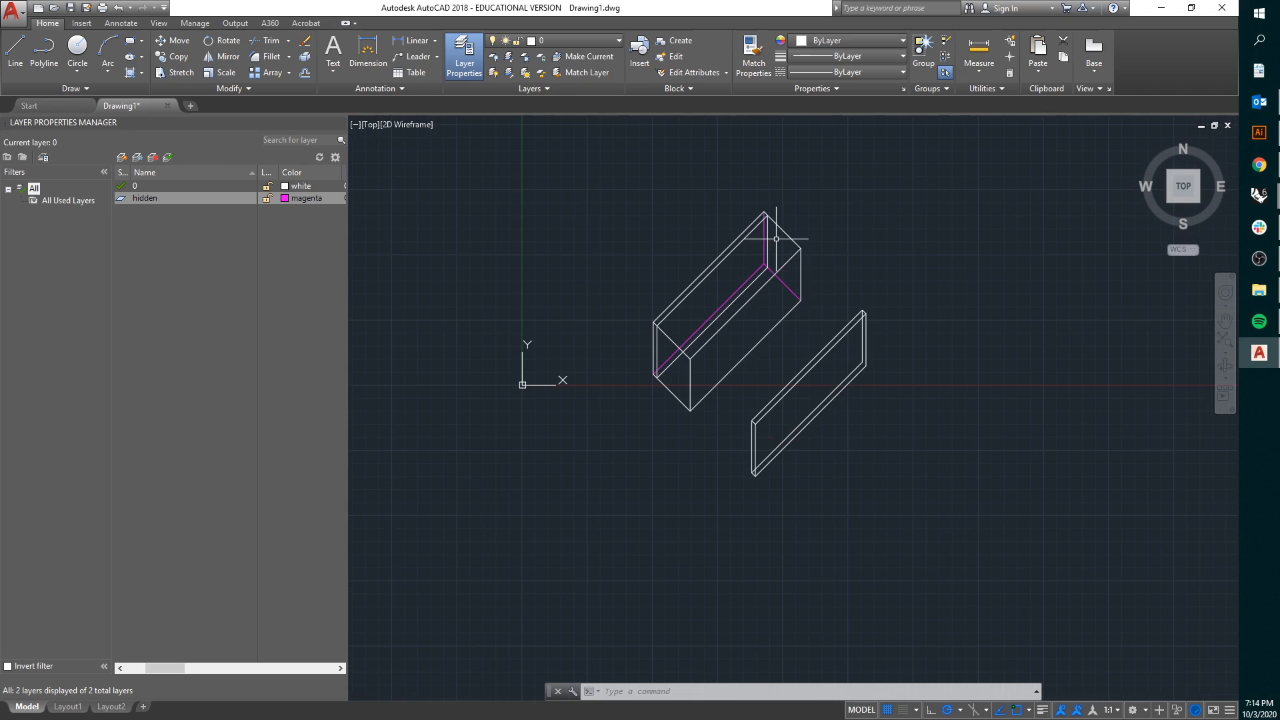
scroll(776, 238, up, 2)
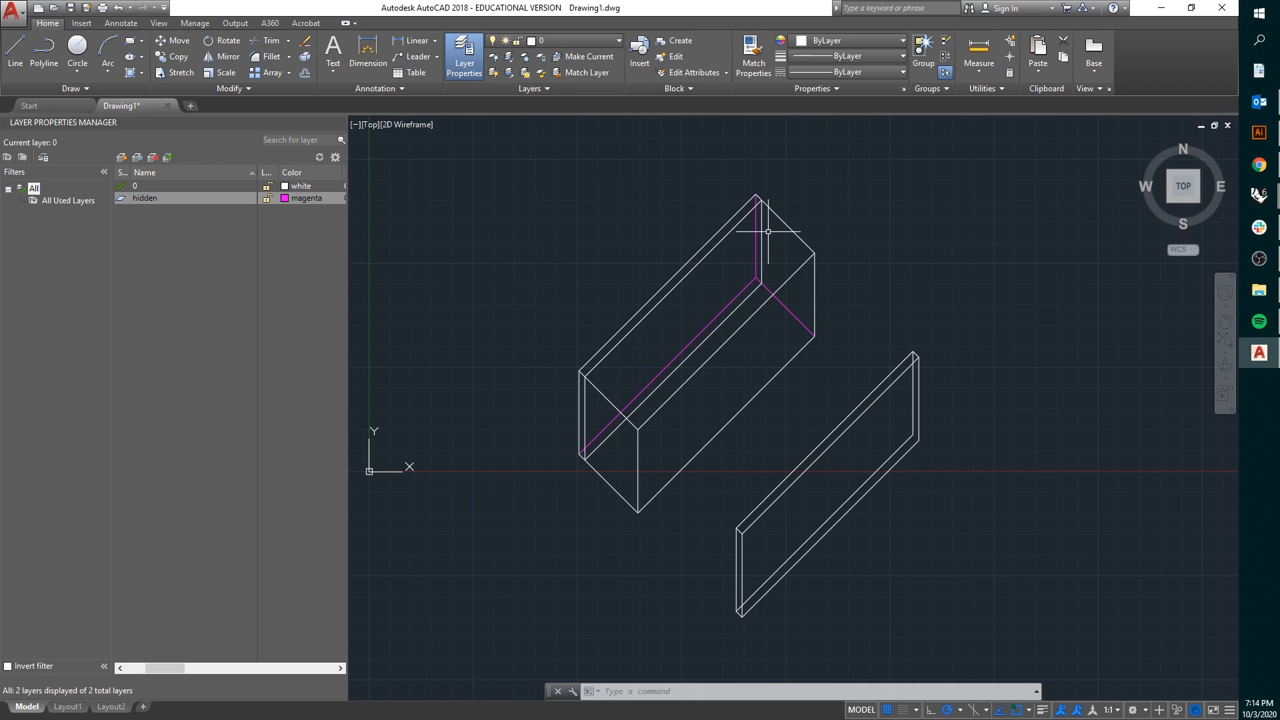